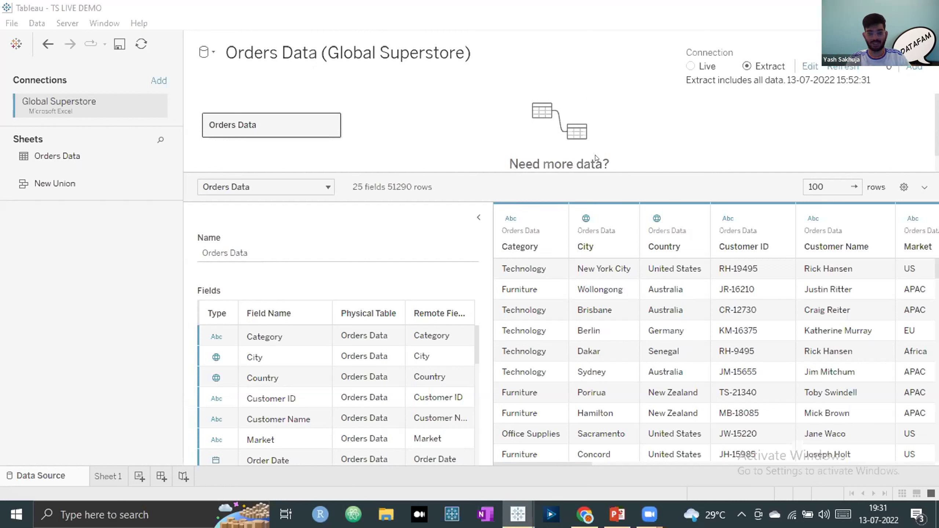
Enlarge the data preview and examine the Orders Data columns from Category through Shipping Cost.
{"action": "left_click_drag", "start_coordinate": [565, 170], "coordinate": [556, 135]}
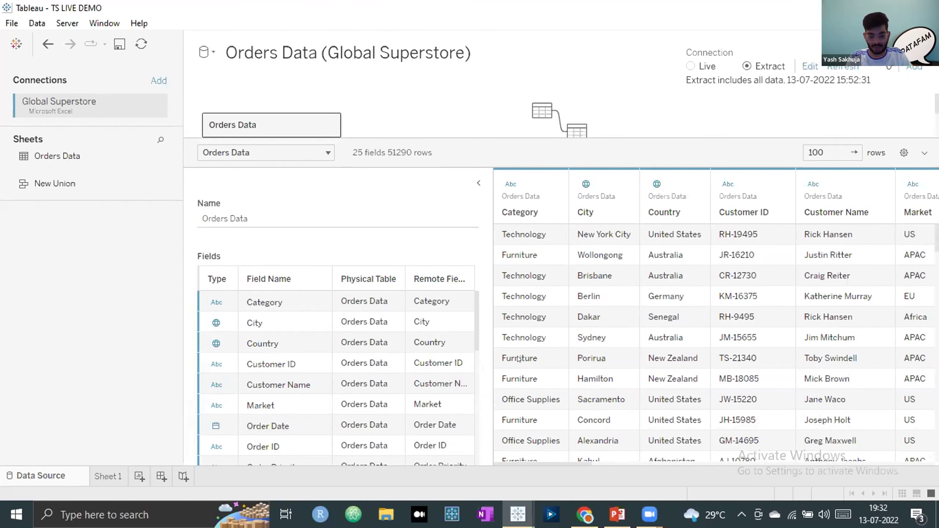
{"action": "left_click_drag", "start_coordinate": [539, 463], "coordinate": [530, 463]}
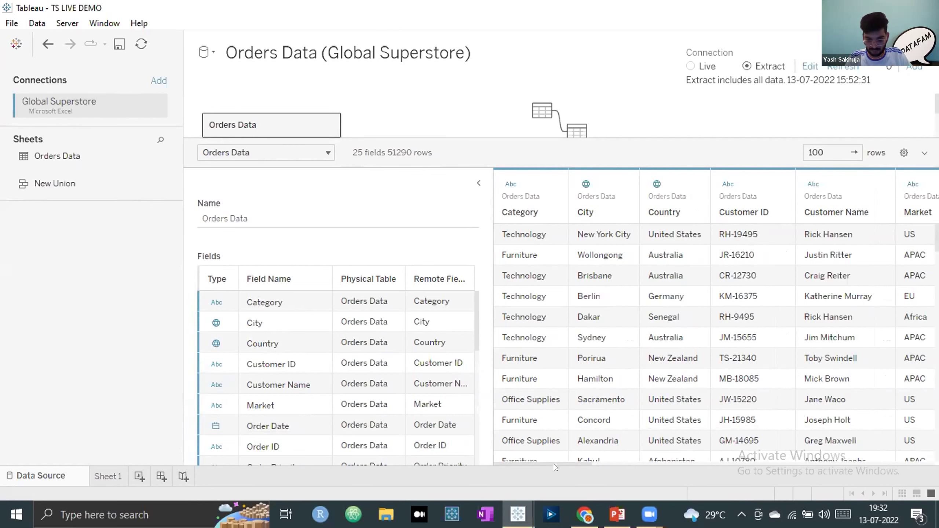
{"action": "left_click_drag", "start_coordinate": [553, 463], "coordinate": [566, 463]}
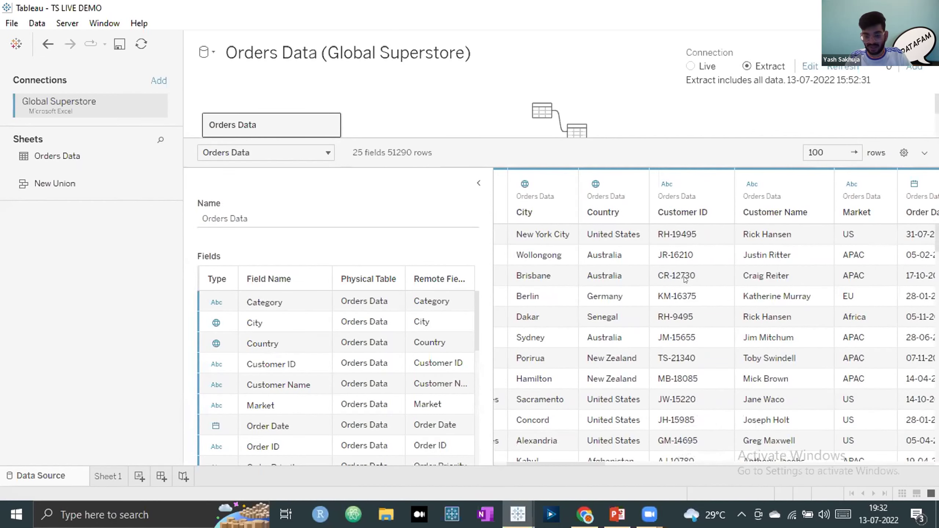
{"action": "left_click_drag", "start_coordinate": [572, 464], "coordinate": [618, 464]}
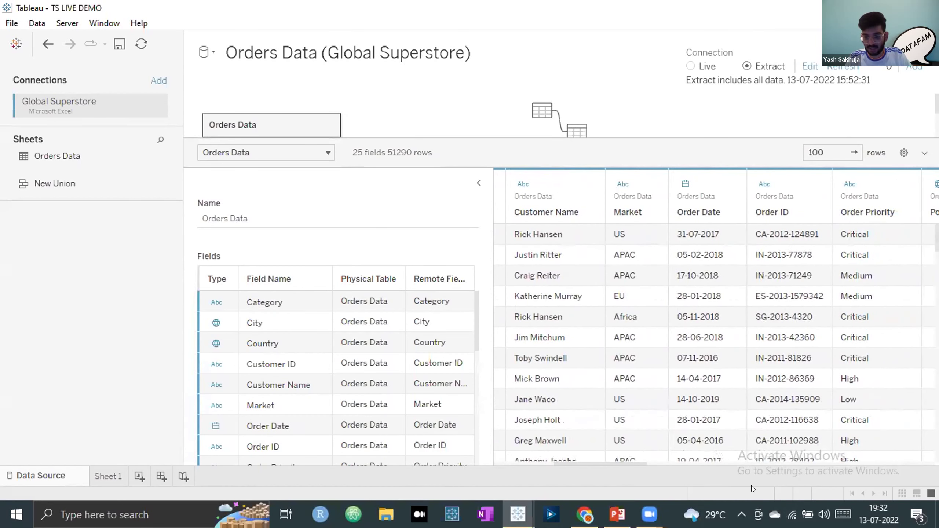
{"action": "left_click_drag", "start_coordinate": [629, 463], "coordinate": [686, 456]}
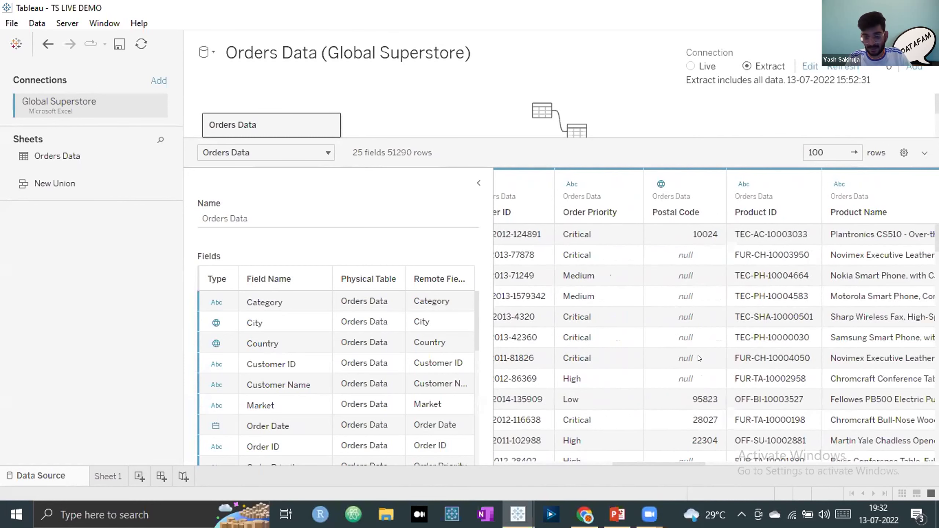
{"action": "left_click_drag", "start_coordinate": [705, 459], "coordinate": [794, 456]}
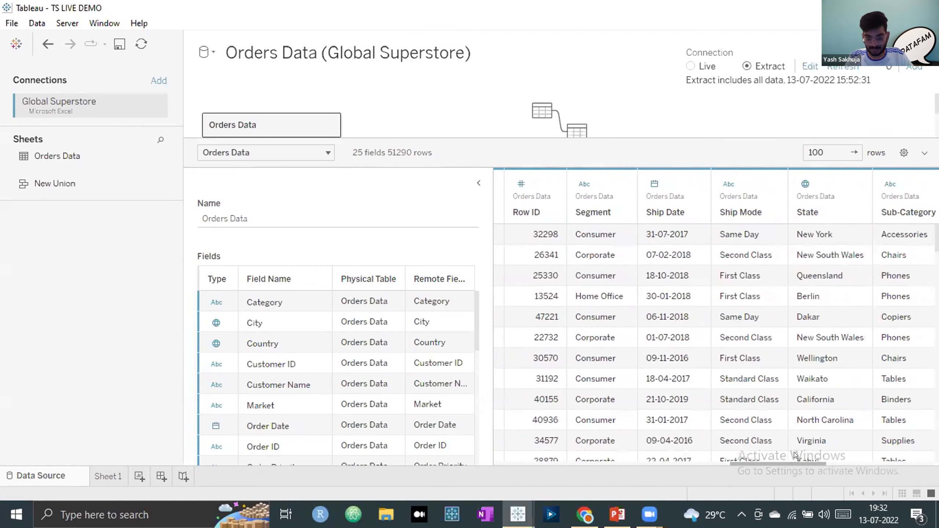
{"action": "left_click_drag", "start_coordinate": [794, 455], "coordinate": [807, 454]}
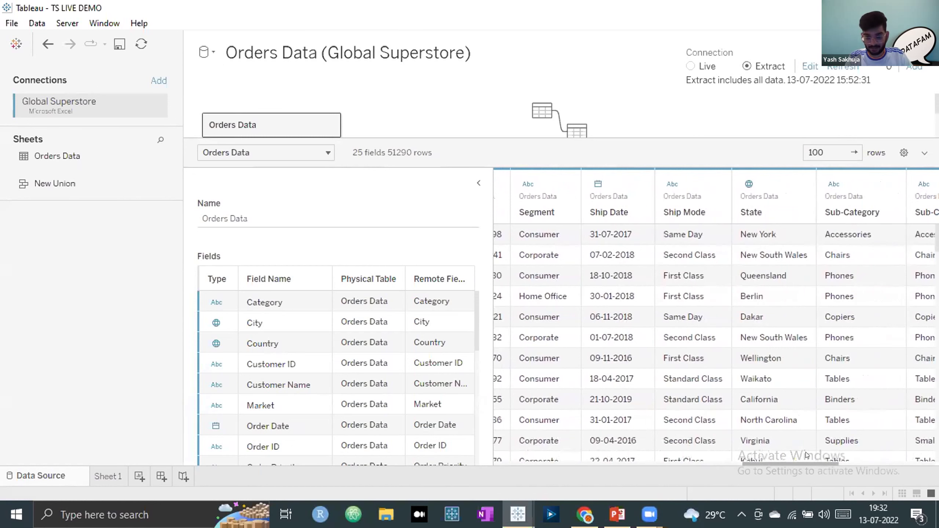
{"action": "left_click_drag", "start_coordinate": [807, 455], "coordinate": [862, 446]}
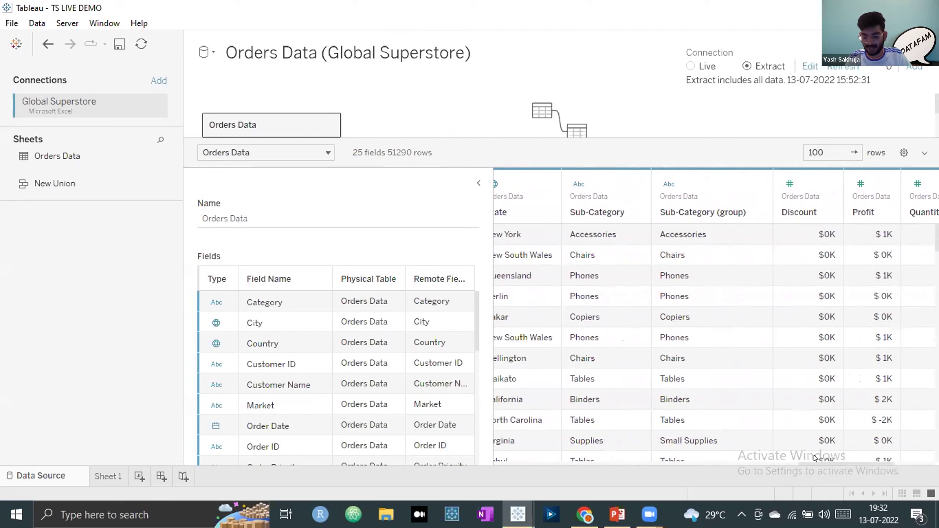
{"action": "left_click_drag", "start_coordinate": [811, 459], "coordinate": [850, 456]}
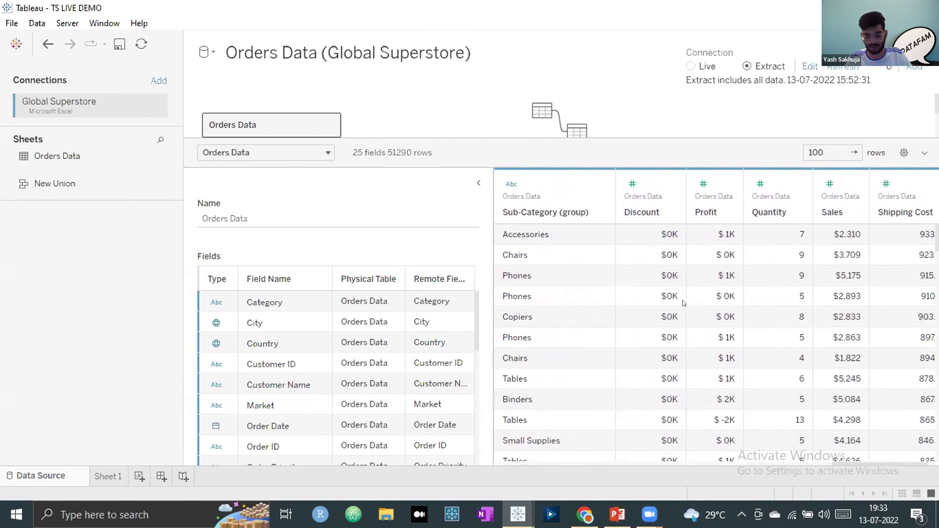
{"action": "left_click_drag", "start_coordinate": [850, 465], "coordinate": [873, 463]}
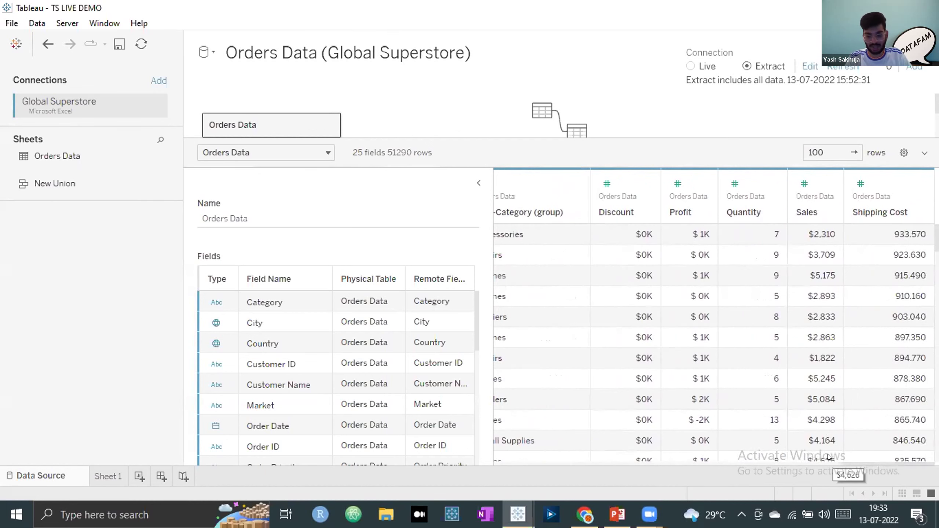
{"action": "left_click_drag", "start_coordinate": [851, 463], "coordinate": [755, 463]}
{"action": "left_click_drag", "start_coordinate": [455, 415], "coordinate": [281, 444]}
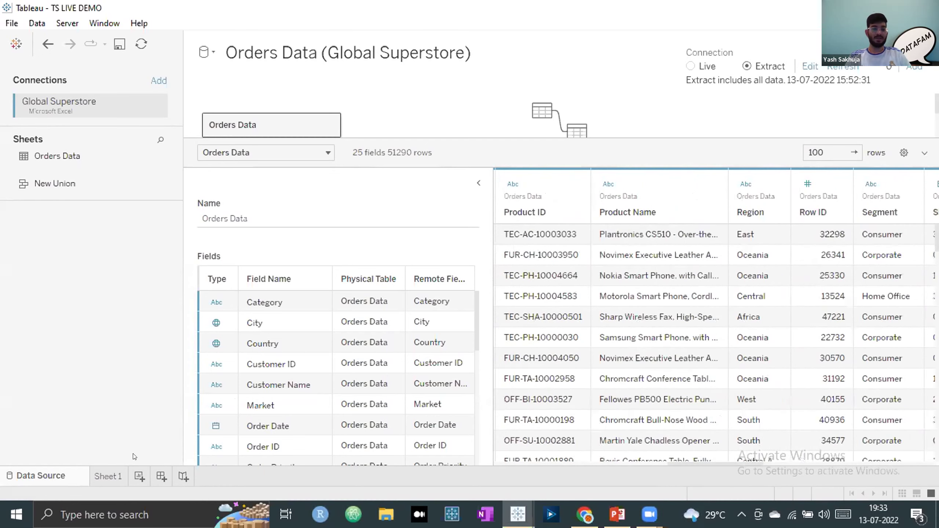
Open Sheet 1 and search its data fields for "date".
{"action": "left_click", "coordinate": [105, 476]}
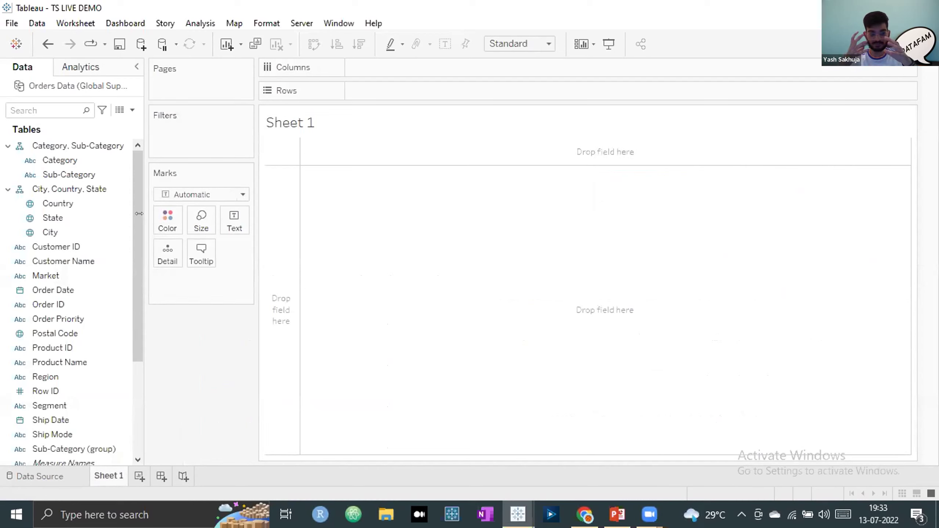
{"action": "left_click", "coordinate": [51, 106]}
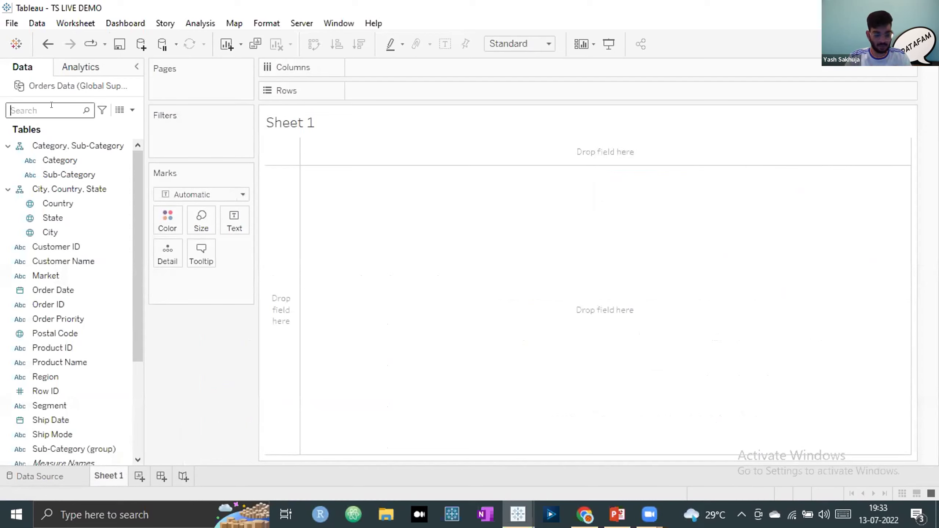
{"action": "type", "text": "date"}
{"action": "left_click", "coordinate": [70, 146]}
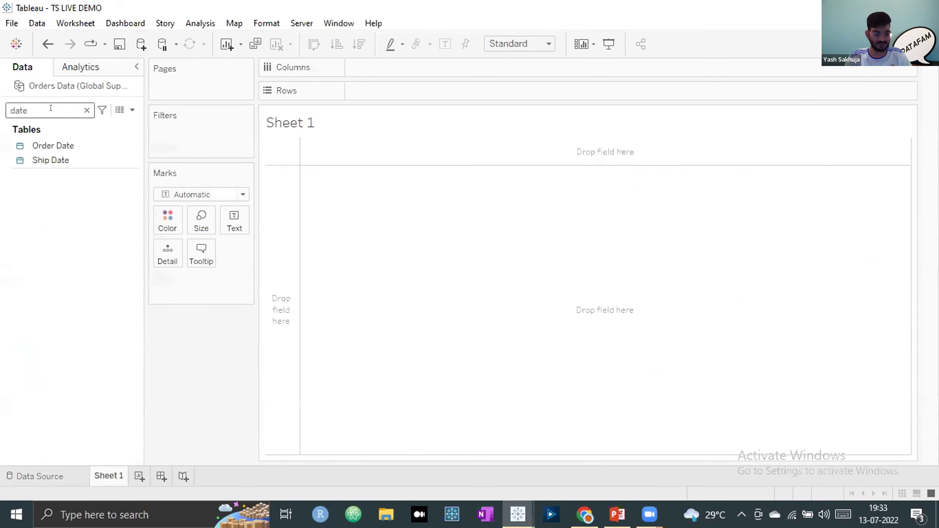
{"action": "left_click", "coordinate": [66, 146]}
{"action": "key", "text": "Down"}
{"action": "key", "text": "Up"}
{"action": "key", "text": "Down"}
{"action": "key", "text": "Up"}
{"action": "key", "text": "Down"}
{"action": "key", "text": "Up"}
{"action": "key", "text": "Down"}
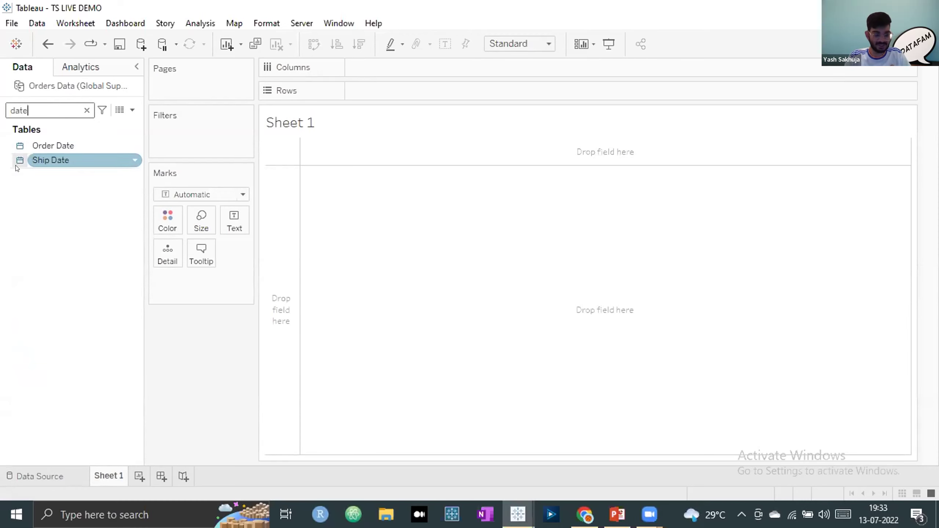
{"action": "key", "text": "Up"}
{"action": "key", "text": "Down"}
{"action": "key", "text": "Up"}
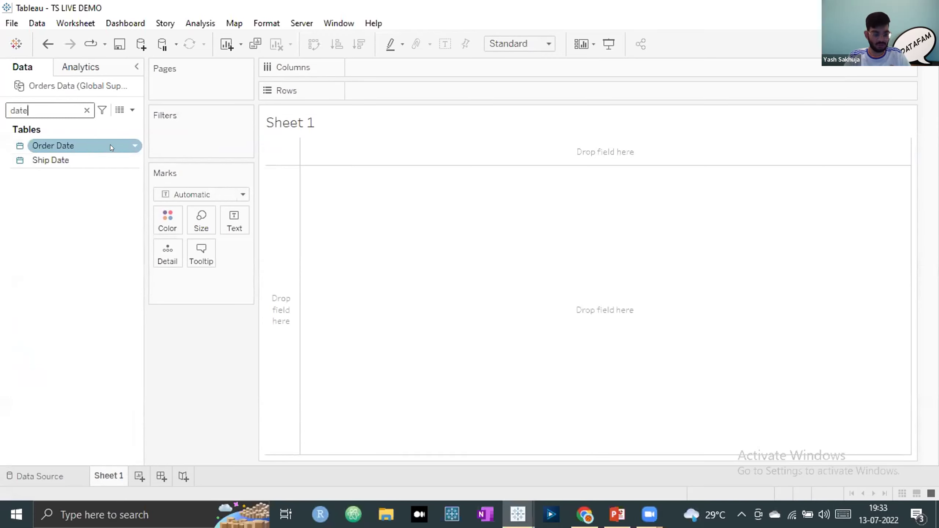
Add Order Date to the view's rows and drill it down from year to quarter and month.
{"action": "left_click_drag", "start_coordinate": [57, 137], "coordinate": [384, 91]}
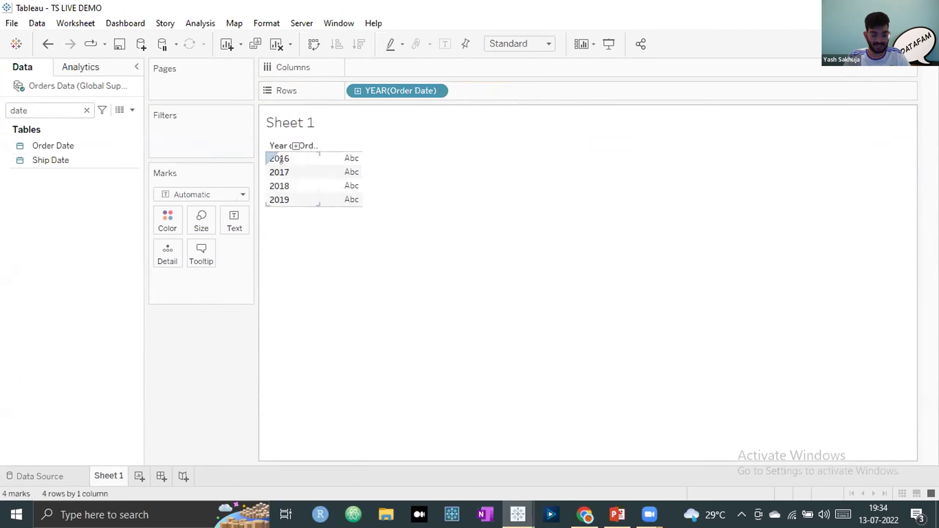
{"action": "left_click", "coordinate": [356, 91]}
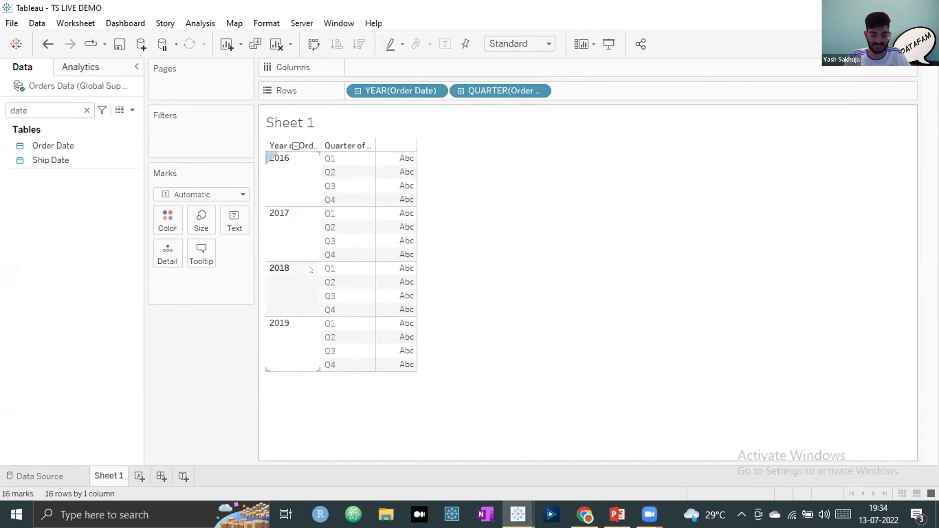
{"action": "left_click", "coordinate": [459, 91]}
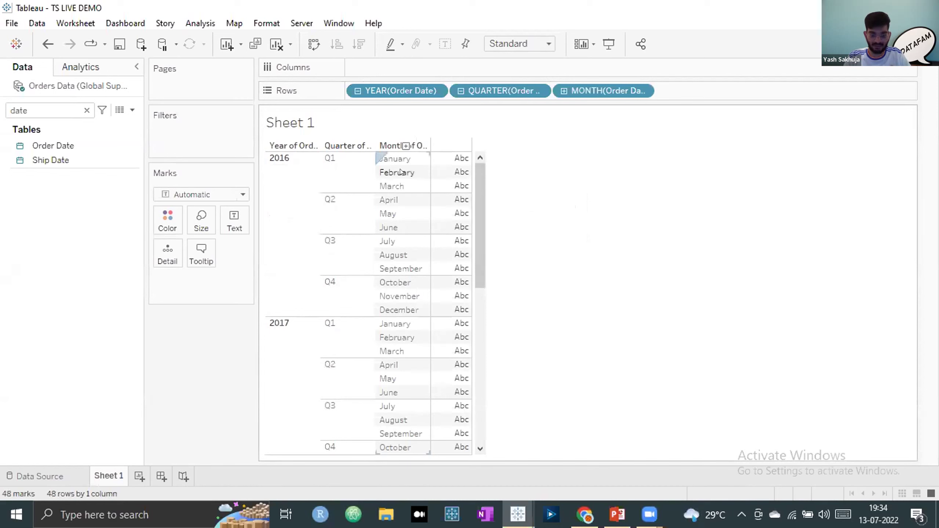
{"action": "left_click_drag", "start_coordinate": [478, 204], "coordinate": [485, 353]}
{"action": "left_click_drag", "start_coordinate": [485, 300], "coordinate": [486, 173]}
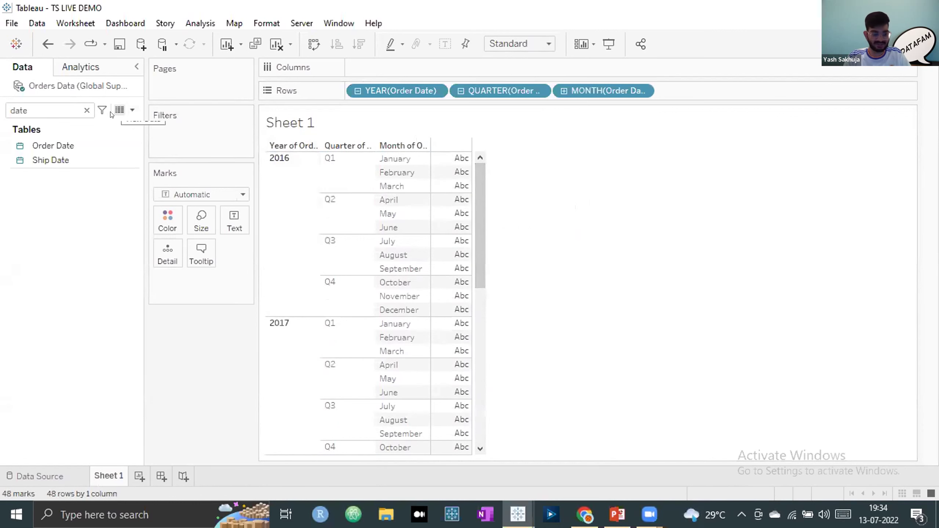
Replace the field search with "sales" and add Sales to the columns.
{"action": "left_click", "coordinate": [88, 108]}
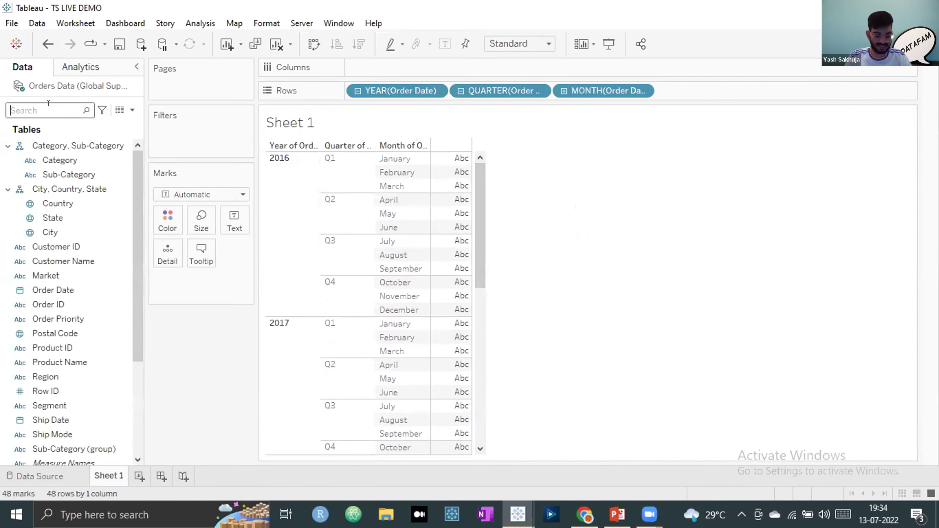
{"action": "type", "text": "sales"}
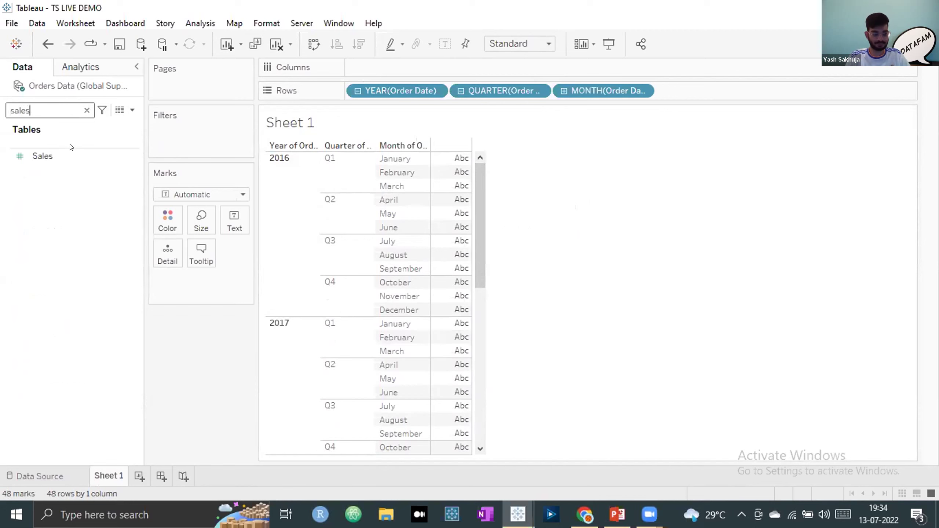
{"action": "left_click", "coordinate": [77, 150]}
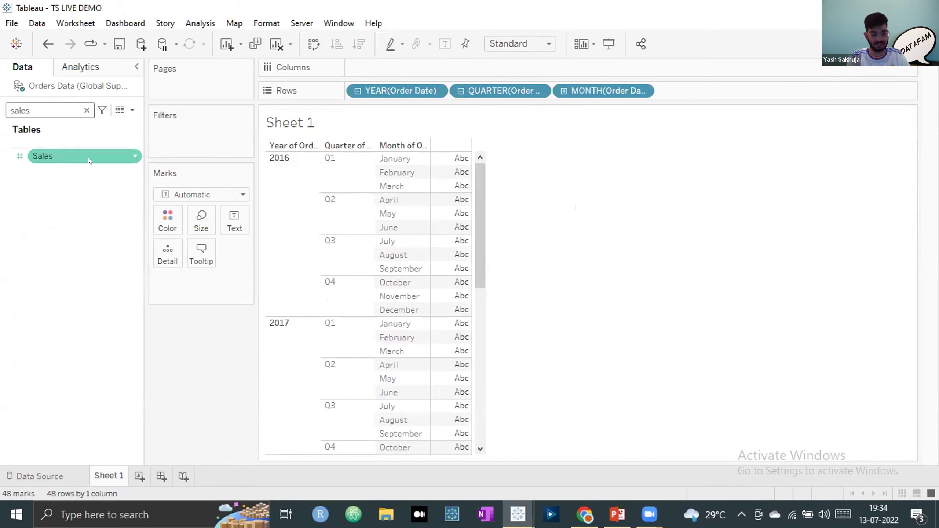
{"action": "left_click_drag", "start_coordinate": [81, 156], "coordinate": [396, 68]}
{"action": "mouse_move", "coordinate": [522, 173]}
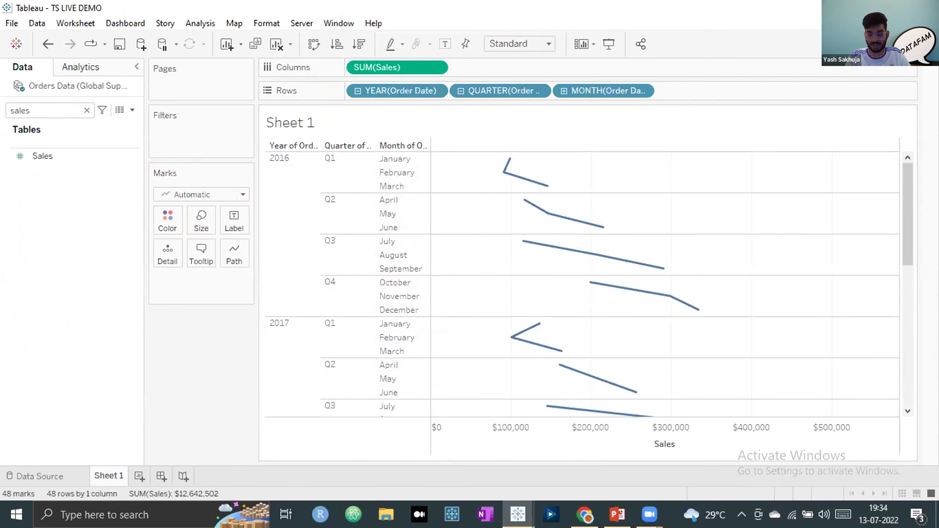
Collapse Order Date to the year level and swap the rows and columns.
{"action": "left_click", "coordinate": [358, 91]}
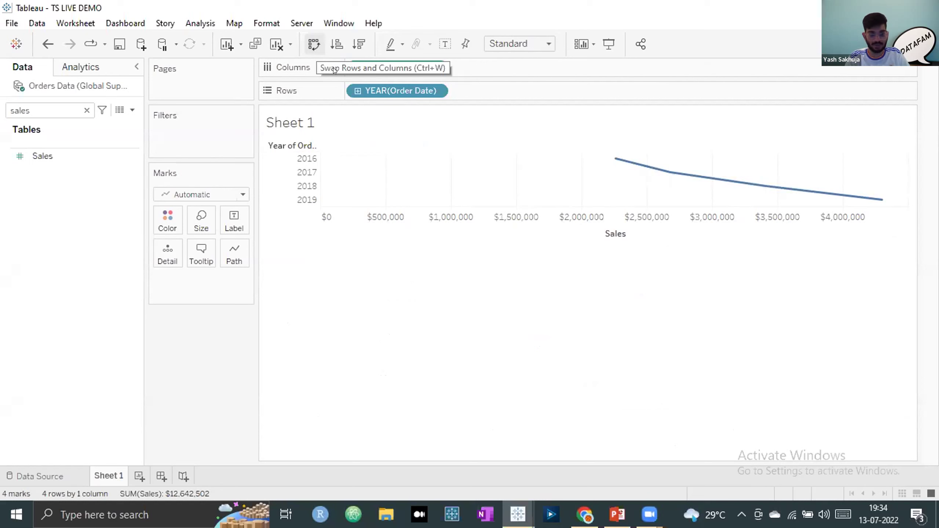
{"action": "key", "text": "ctrl+w"}
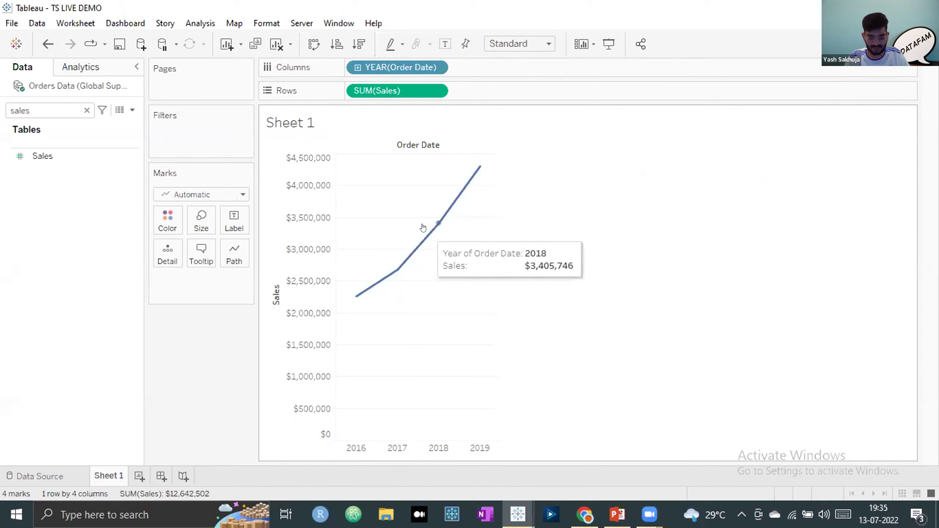
Expand Order Date on the columns to quarters and collapse it back to years.
{"action": "left_click", "coordinate": [357, 68]}
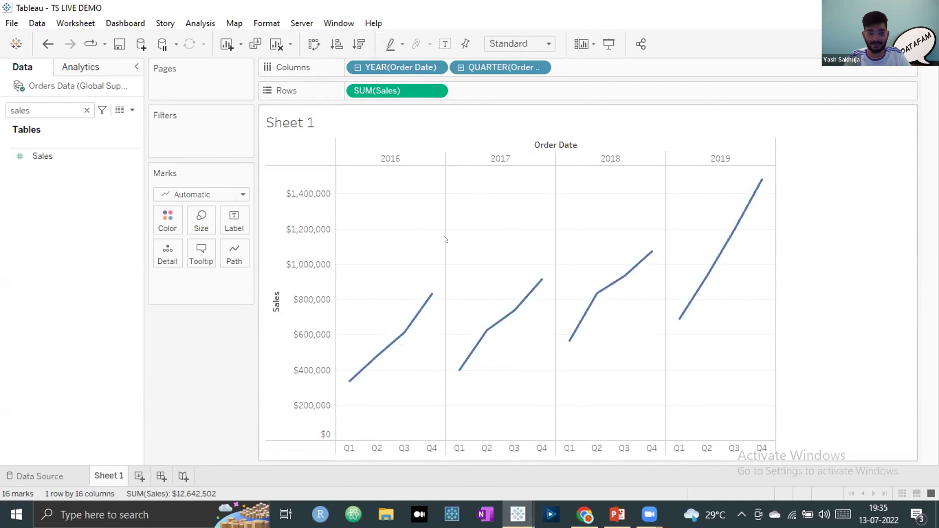
{"action": "left_click", "coordinate": [355, 69]}
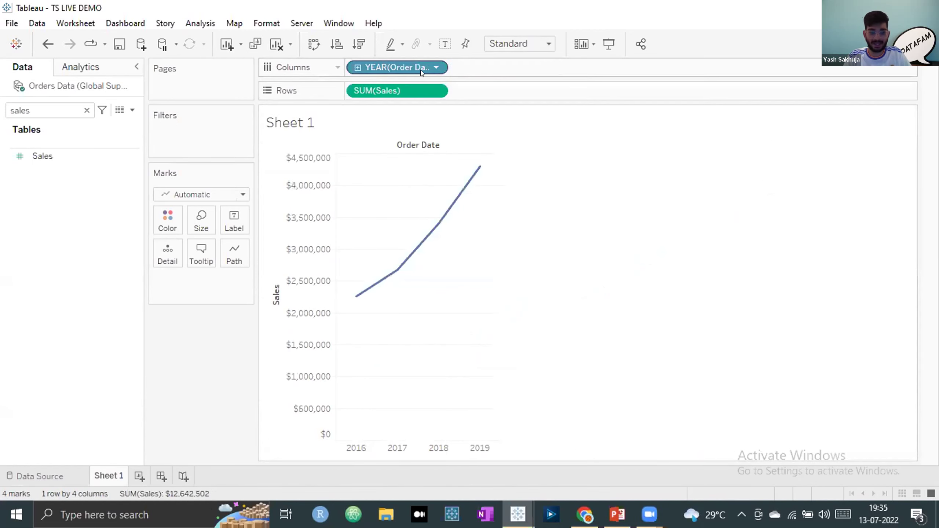
Convert Order Date on the columns to a continuous field and choose the continuous Year date value.
{"action": "left_click", "coordinate": [435, 67]}
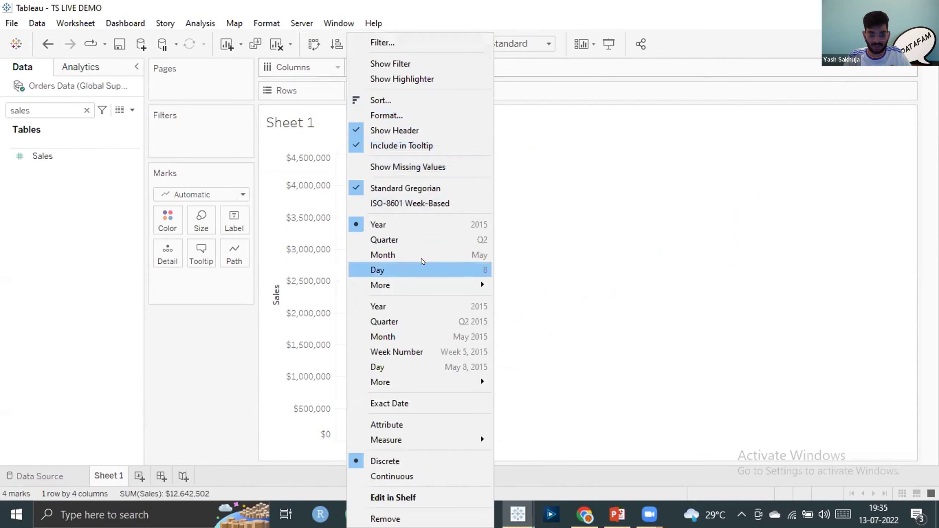
{"action": "left_click", "coordinate": [392, 476]}
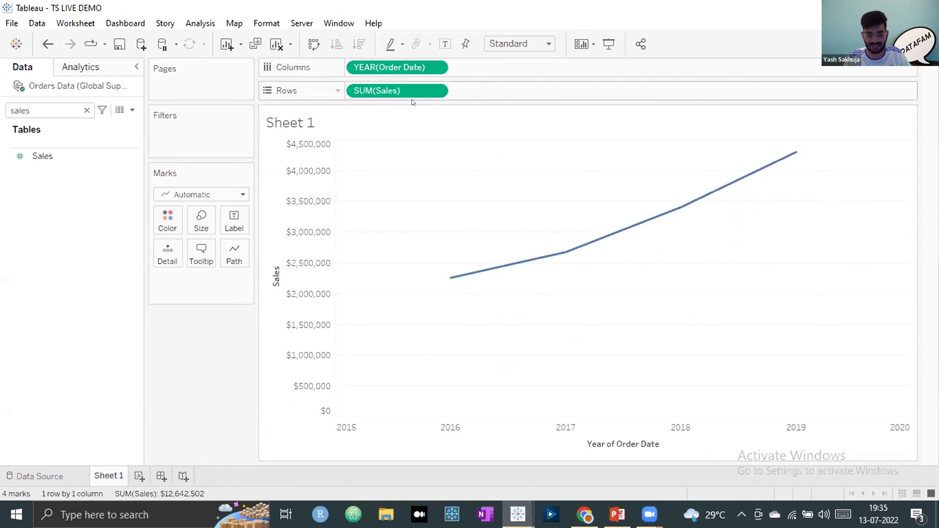
{"action": "left_click", "coordinate": [431, 67]}
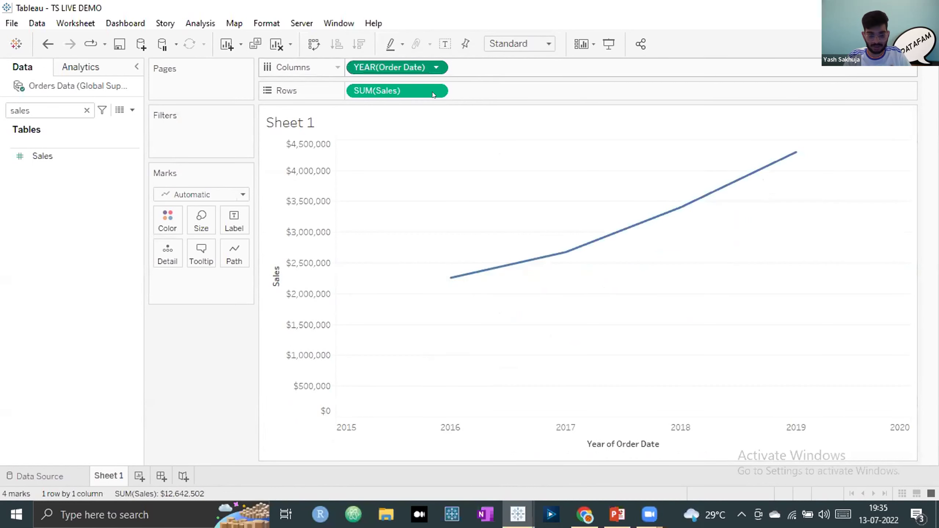
{"action": "left_click", "coordinate": [408, 304]}
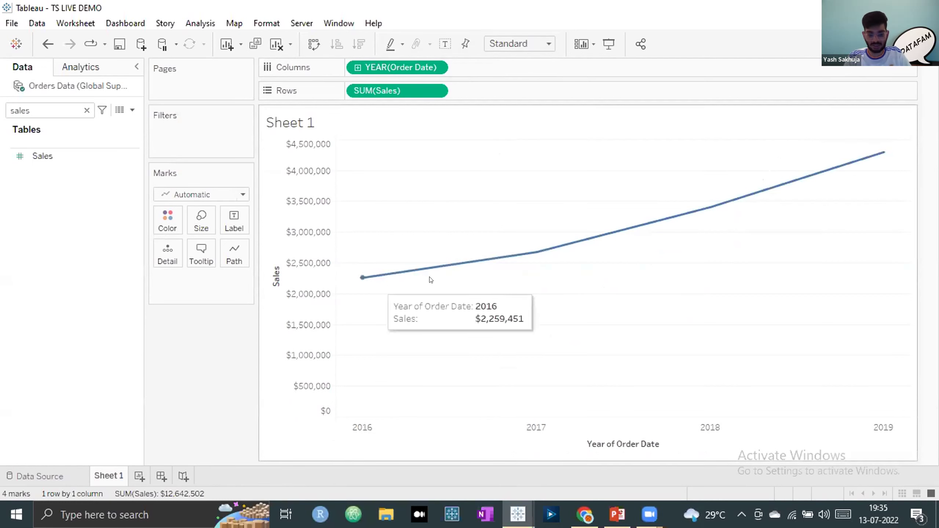
Drill the continuous Order Date down to quarters and inspect the sales values along the line.
{"action": "left_click", "coordinate": [354, 67]}
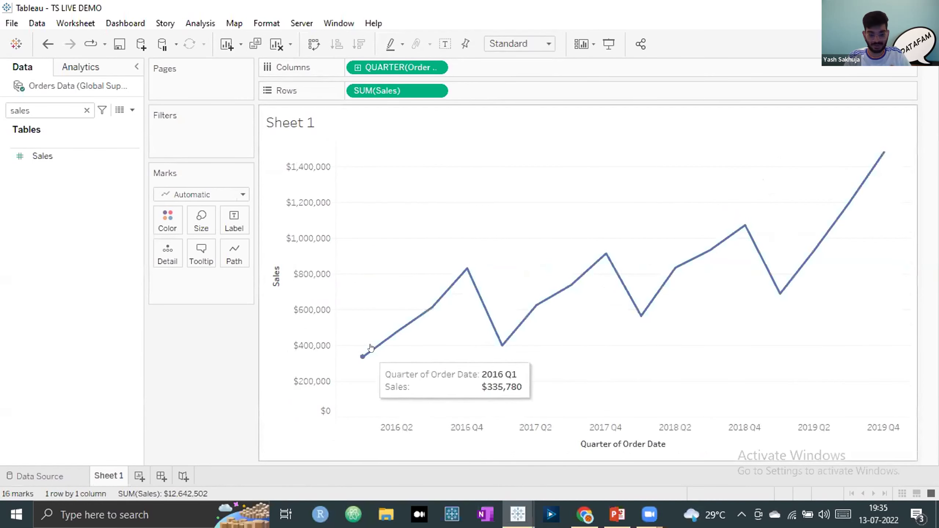
{"action": "mouse_move", "coordinate": [399, 327]}
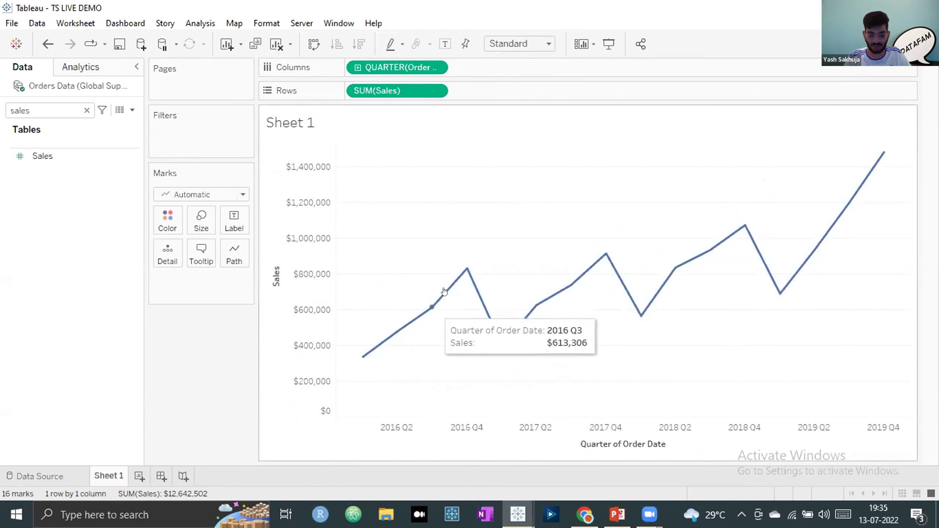
{"action": "mouse_move", "coordinate": [555, 293]}
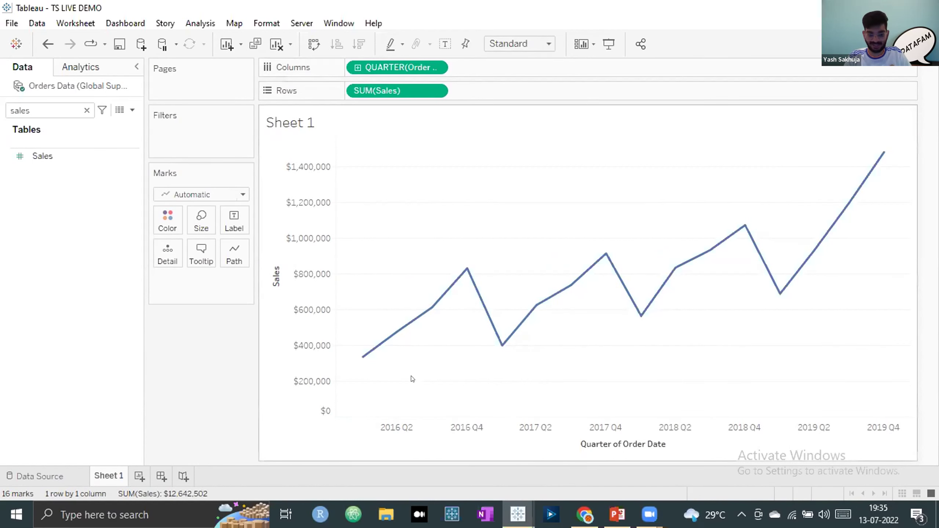
Drill the continuous Order Date down to months, then set it back to the continuous Year value.
{"action": "left_click", "coordinate": [357, 68]}
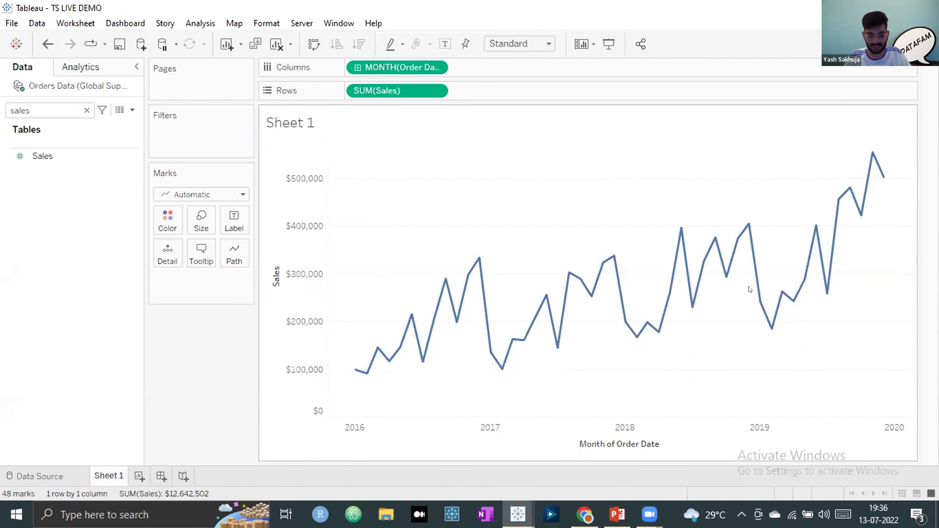
{"action": "left_click", "coordinate": [87, 111]}
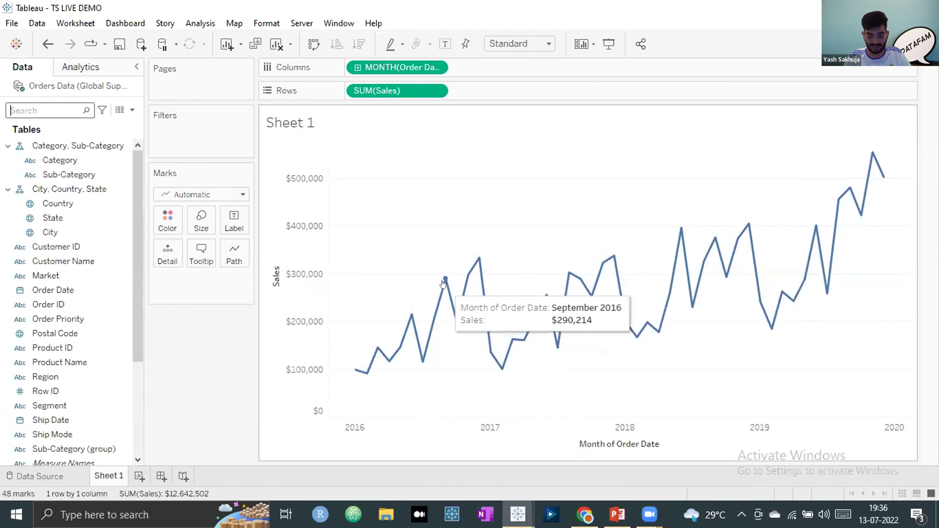
{"action": "left_click", "coordinate": [435, 68]}
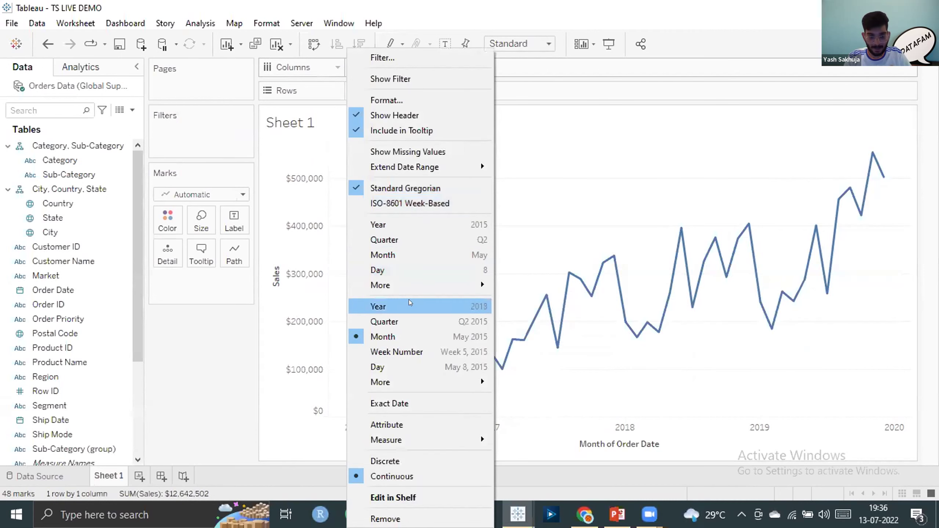
{"action": "left_click", "coordinate": [395, 305]}
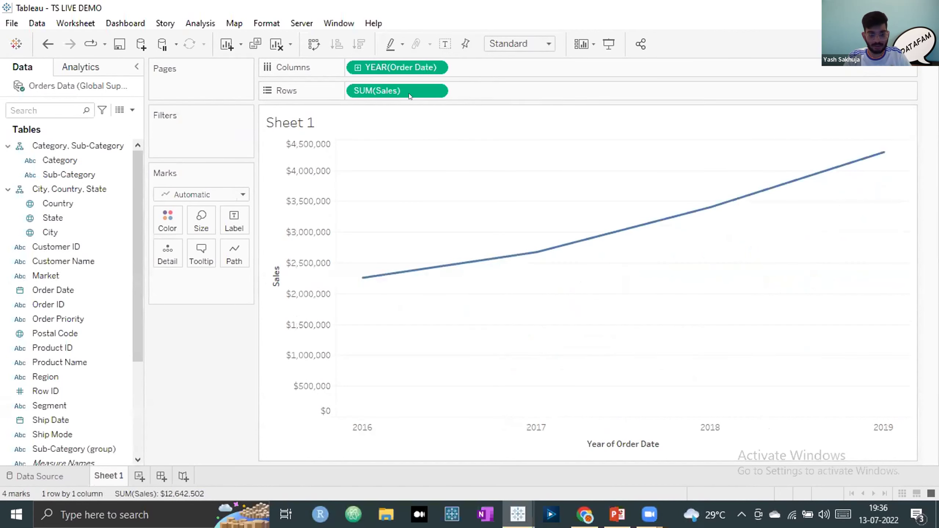
Set Order Date on the columns to the discrete Month date part.
{"action": "left_click", "coordinate": [28, 108]}
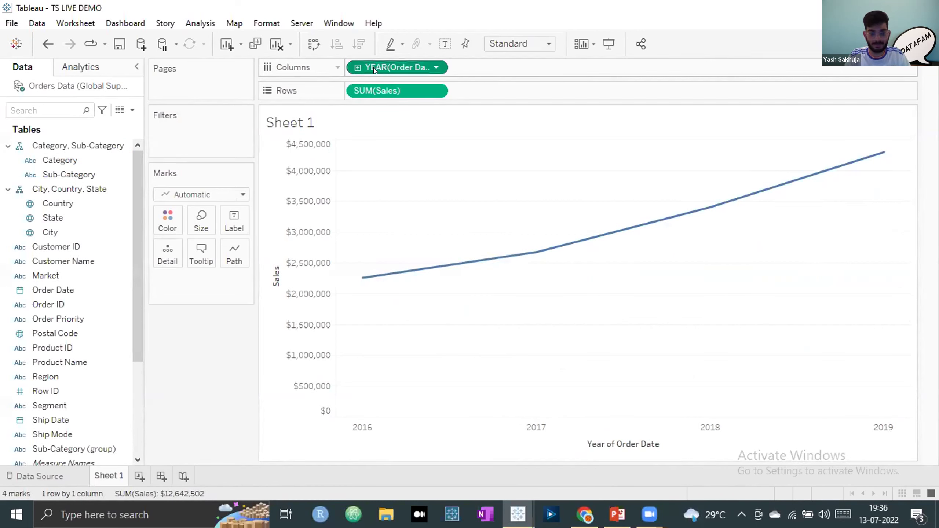
{"action": "left_click", "coordinate": [436, 68]}
{"action": "left_click", "coordinate": [382, 255]}
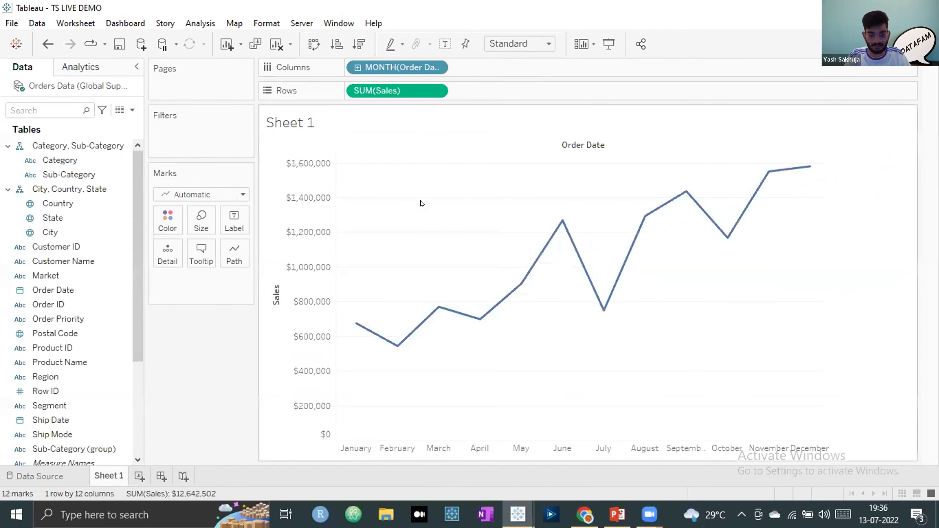
{"action": "mouse_move", "coordinate": [400, 67]}
{"action": "left_mouse_down"}
{"action": "mouse_move", "coordinate": [401, 91]}
{"action": "mouse_move", "coordinate": [301, 158]}
{"action": "mouse_move", "coordinate": [166, 212]}
{"action": "mouse_move", "coordinate": [504, 48]}
{"action": "mouse_move", "coordinate": [412, 79]}
{"action": "mouse_move", "coordinate": [412, 68]}
{"action": "left_mouse_up"}
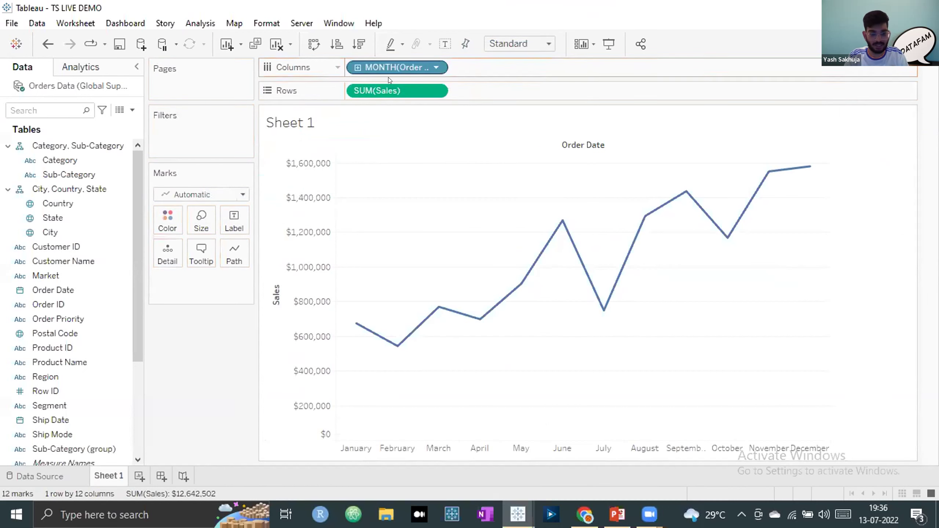
Search the fields for "cate" and color the sales lines by Category.
{"action": "left_click", "coordinate": [62, 106]}
{"action": "type", "text": "cate"}
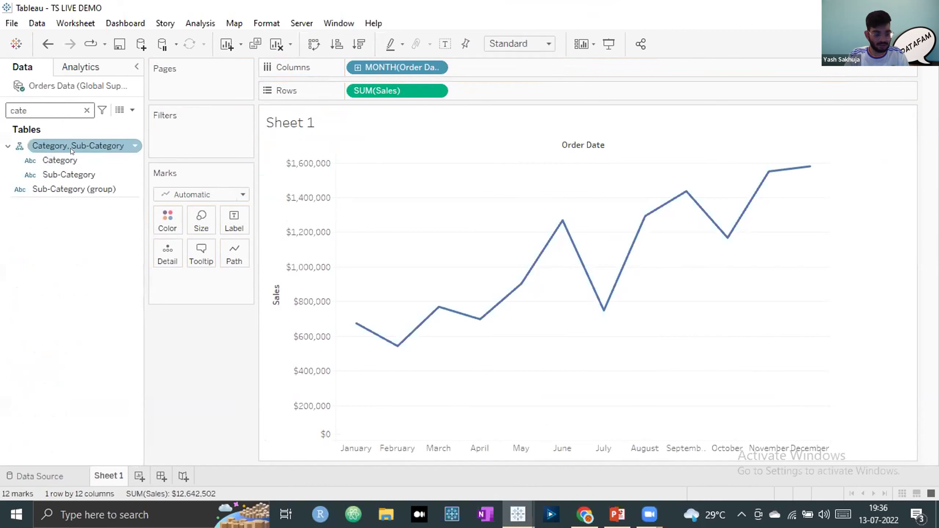
{"action": "left_click_drag", "start_coordinate": [61, 159], "coordinate": [157, 214]}
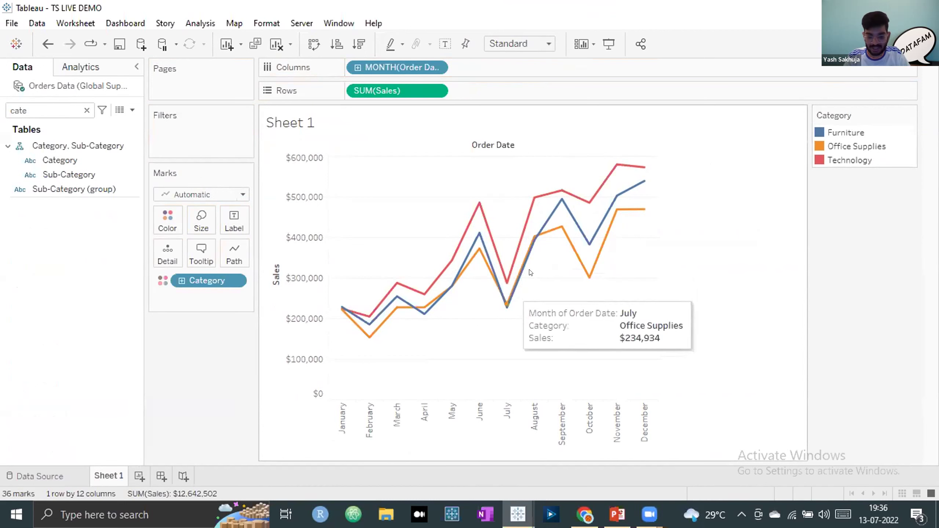
{"action": "mouse_move", "coordinate": [476, 258]}
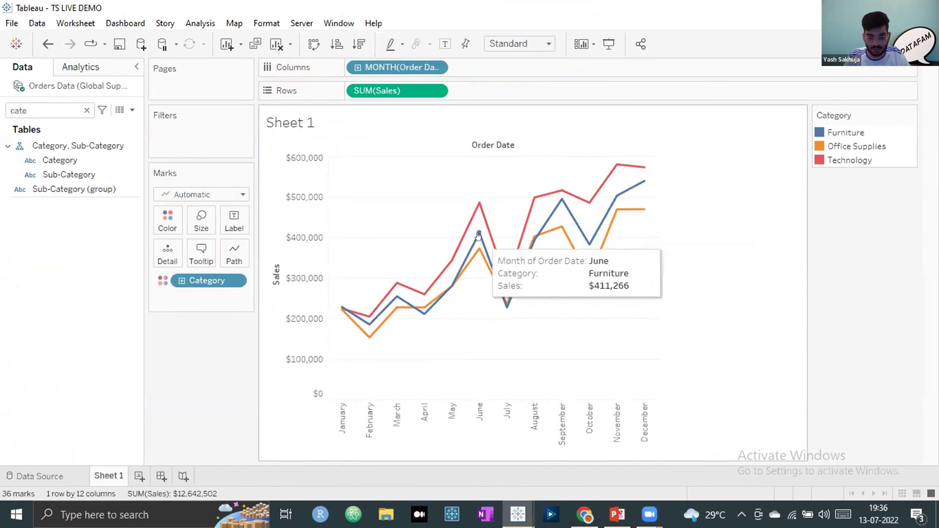
{"action": "mouse_move", "coordinate": [478, 235]}
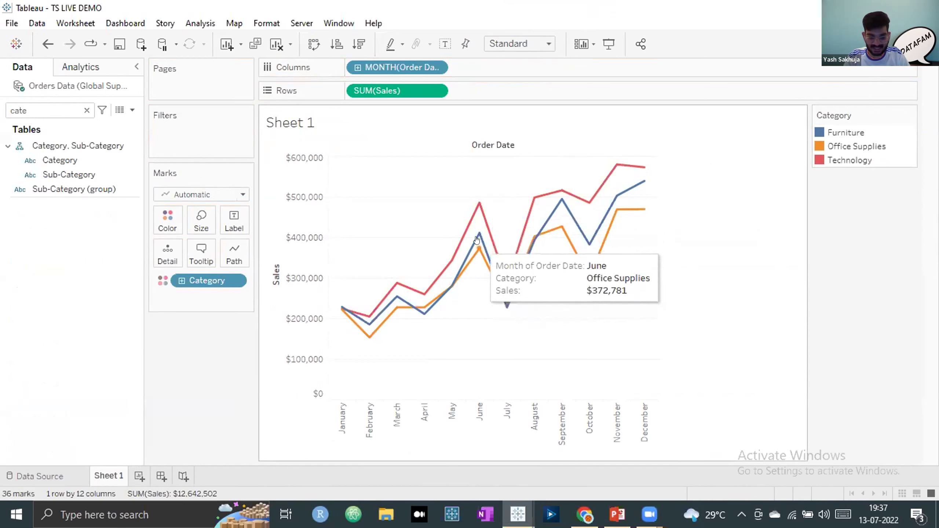
{"action": "mouse_move", "coordinate": [434, 295]}
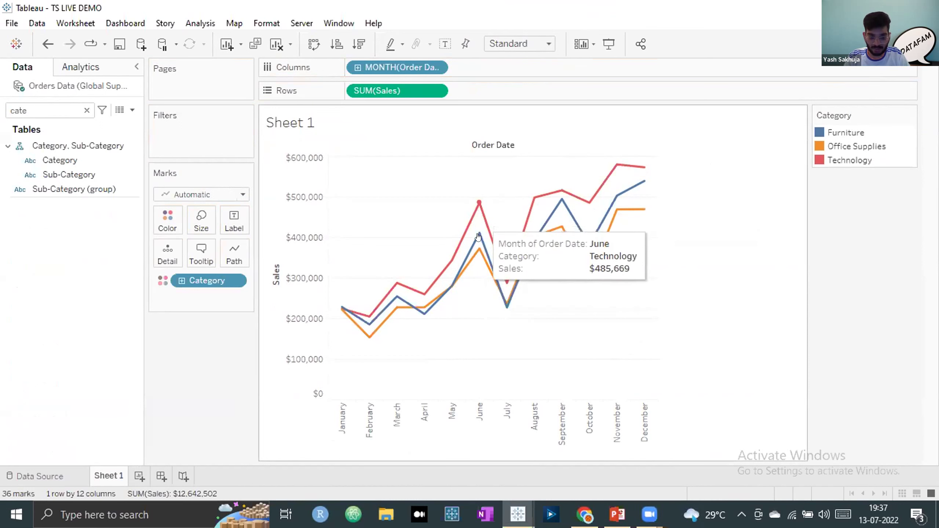
{"action": "mouse_move", "coordinate": [499, 293]}
{"action": "mouse_move", "coordinate": [502, 312]}
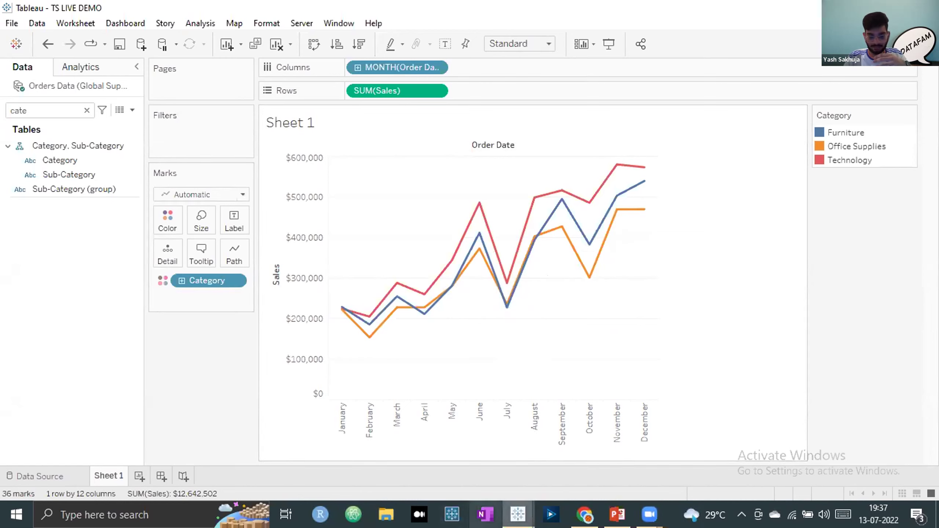
Switch to the Tableau School presentation in PowerPoint and show slide 39 of the chart checklist.
{"action": "left_click", "coordinate": [610, 514]}
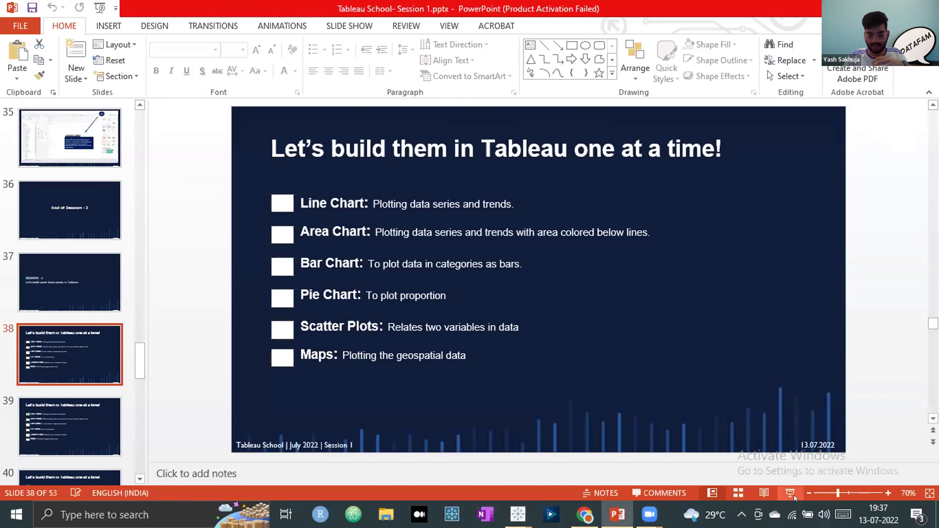
{"action": "left_click", "coordinate": [78, 419]}
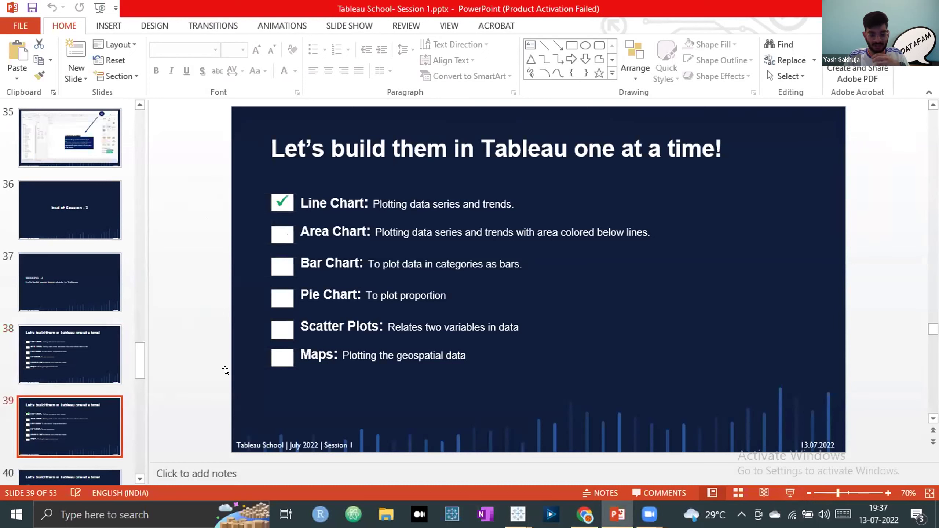
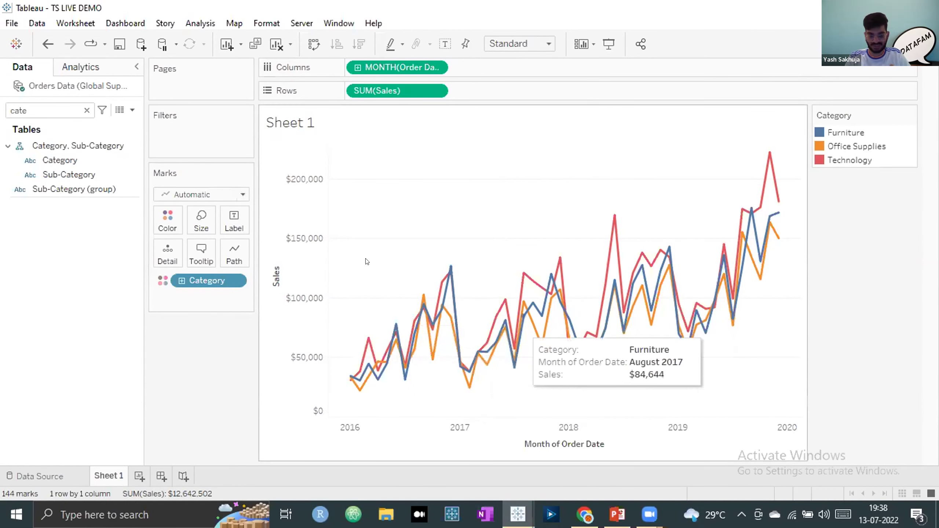
Look over the suggested chart types and change the mark type of the monthly sales chart to Area.
{"action": "left_click", "coordinate": [232, 193]}
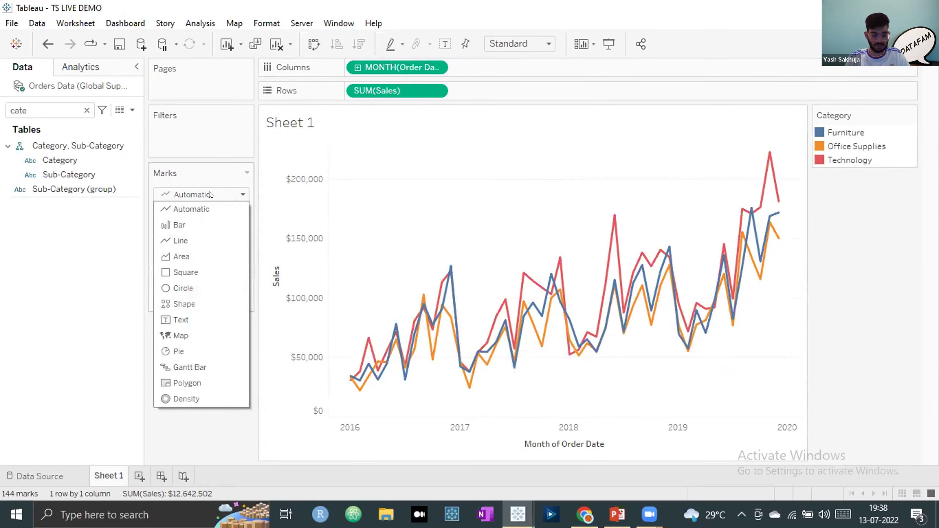
{"action": "left_click", "coordinate": [202, 209]}
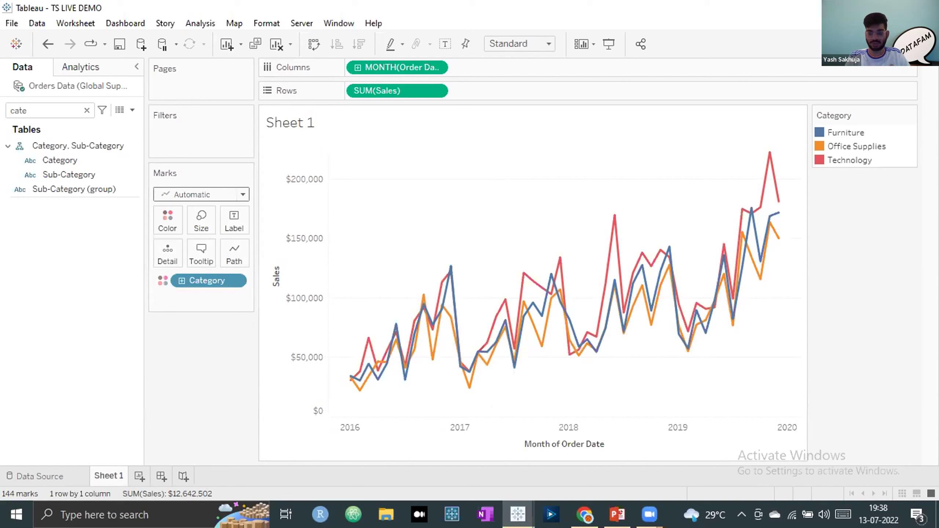
{"action": "left_click", "coordinate": [894, 44]}
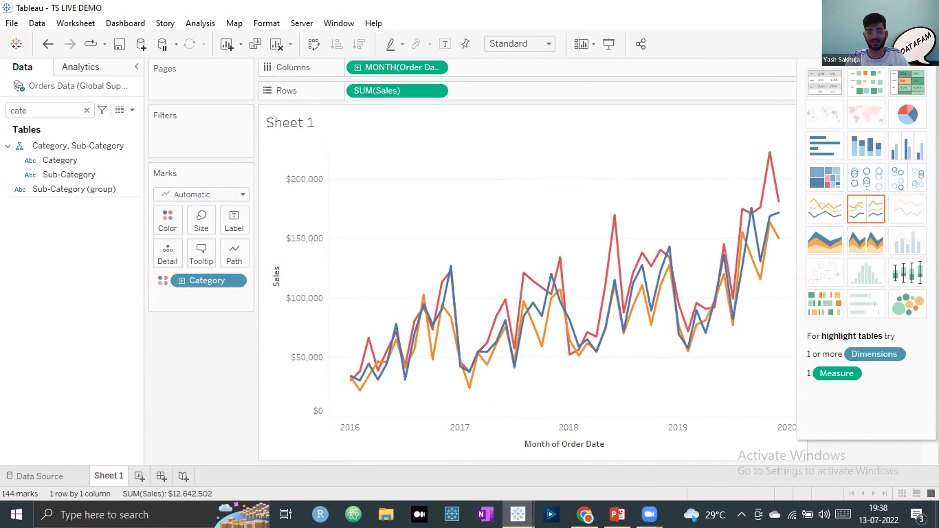
{"action": "left_click", "coordinate": [894, 43]}
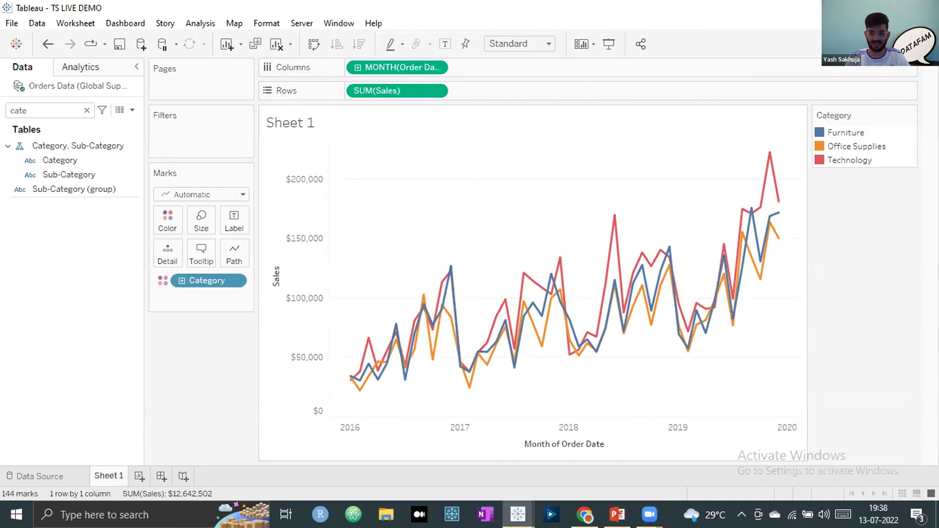
{"action": "left_click", "coordinate": [222, 194]}
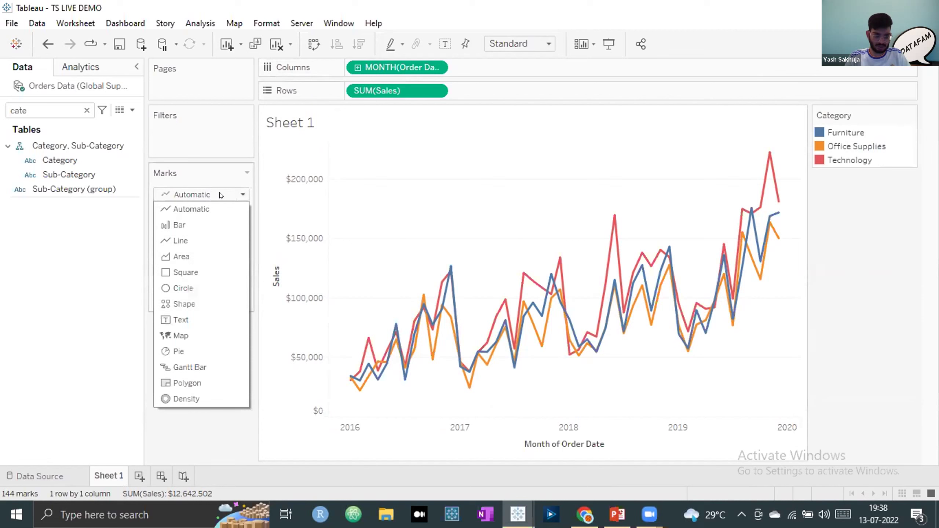
{"action": "left_click", "coordinate": [187, 258]}
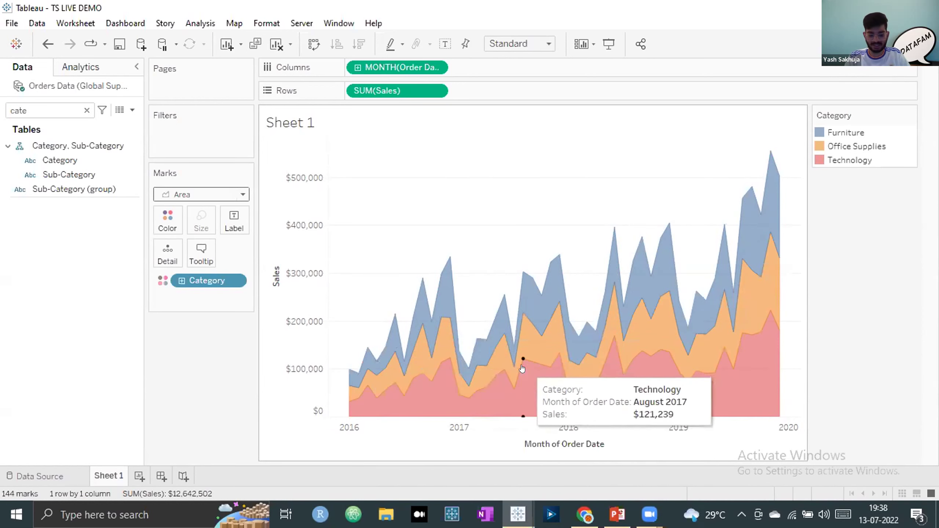
Add a new blank worksheet, and switch to PowerPoint to show slide 40 of the chart checklist.
{"action": "left_click", "coordinate": [137, 475]}
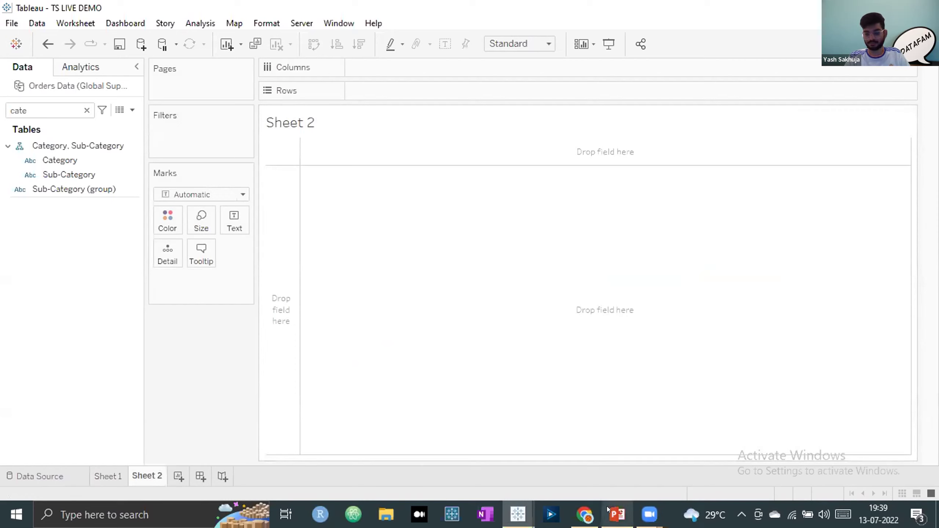
{"action": "left_click", "coordinate": [617, 514]}
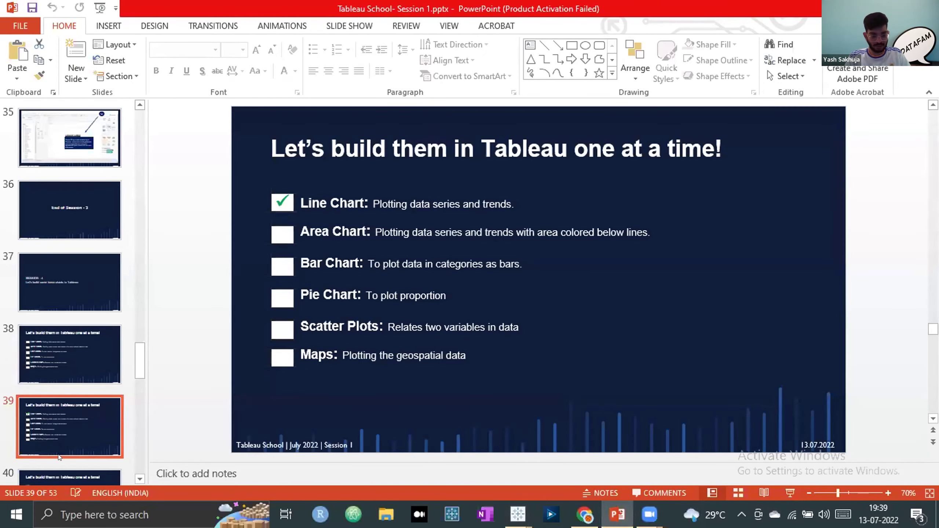
{"action": "left_click", "coordinate": [69, 473]}
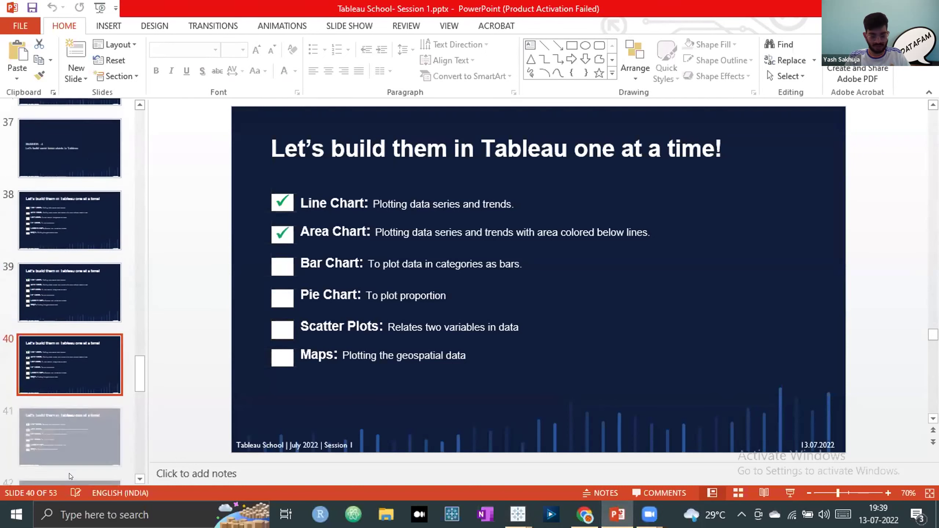
{"action": "left_click", "coordinate": [90, 422]}
{"action": "left_click", "coordinate": [80, 365]}
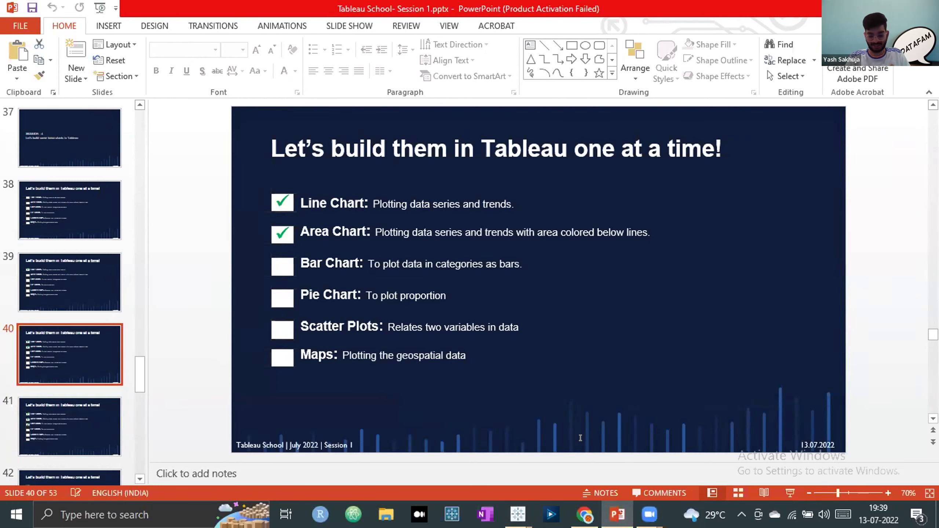
Switch back to the TS LIVE DEMO workbook in Tableau and clear the field search.
{"action": "mouse_move", "coordinate": [517, 514]}
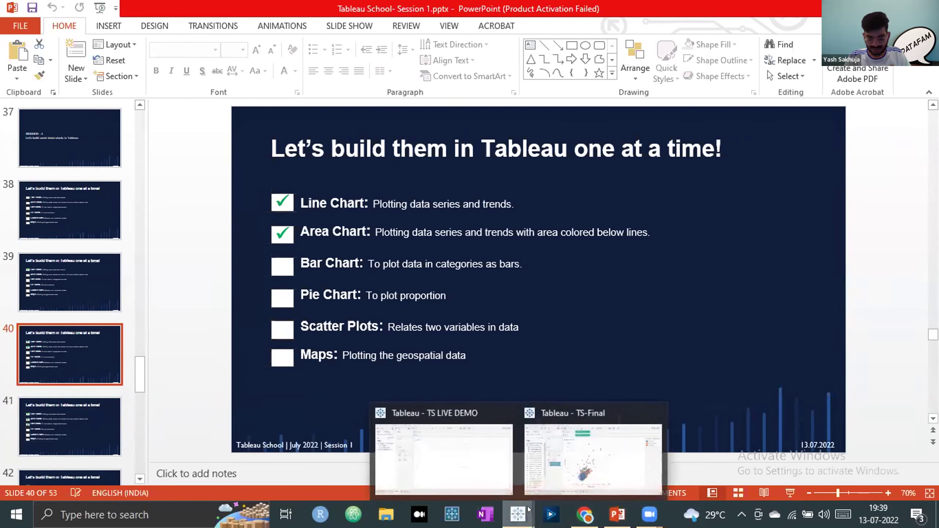
{"action": "left_click", "coordinate": [463, 466]}
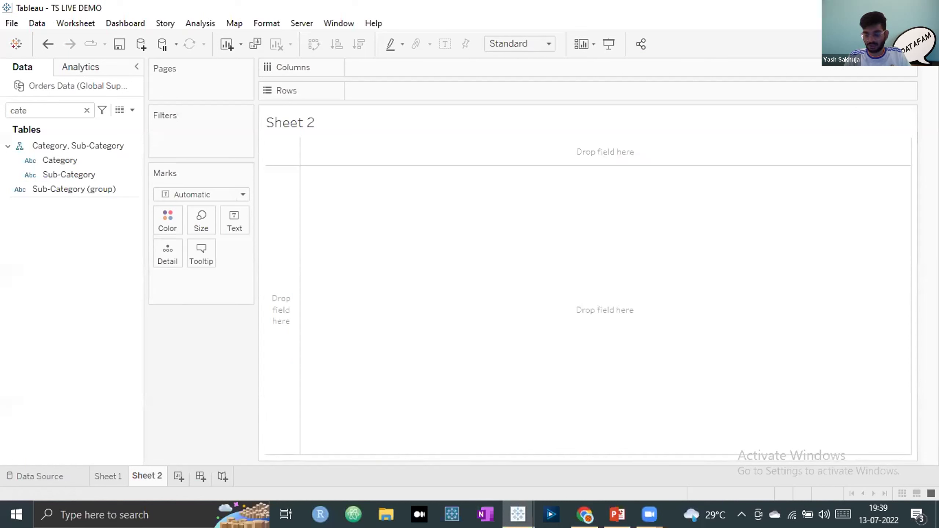
{"action": "key", "text": "ctrl+1"}
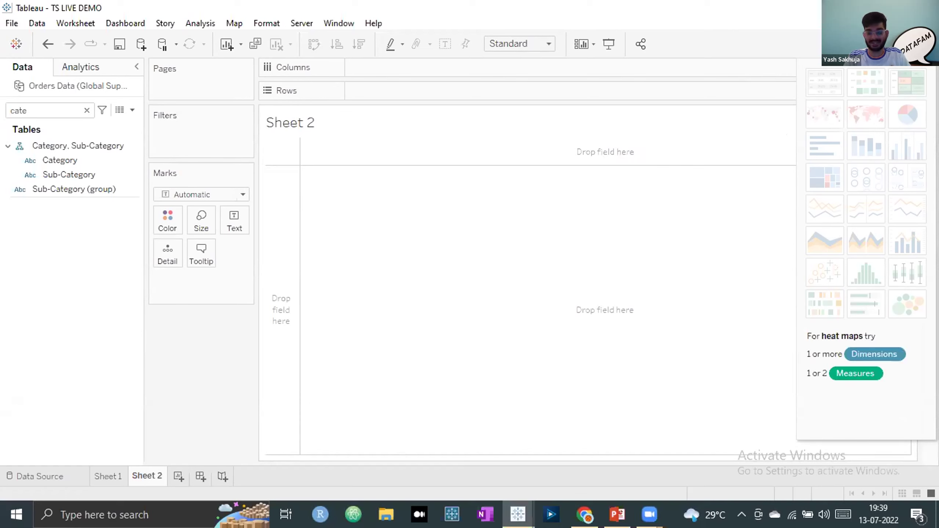
{"action": "left_click", "coordinate": [912, 43]}
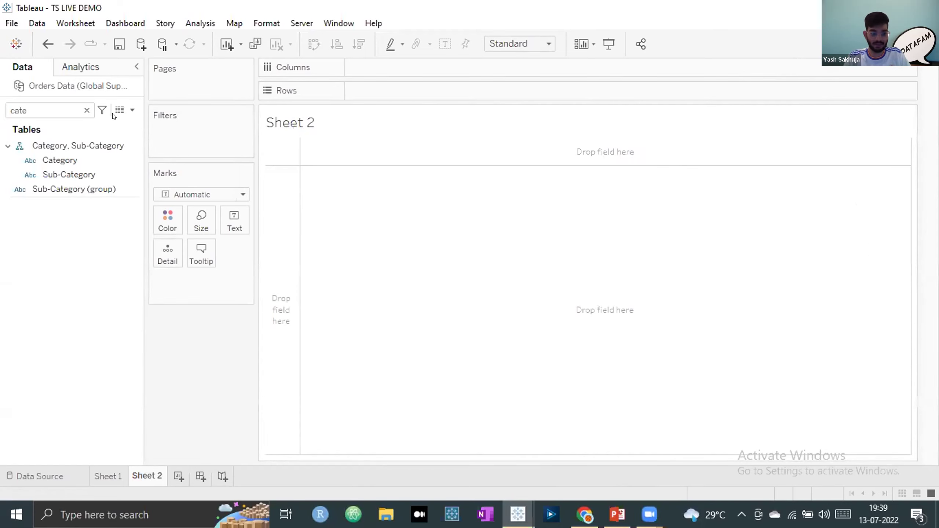
{"action": "left_click", "coordinate": [88, 110]}
{"action": "left_click", "coordinate": [49, 105]}
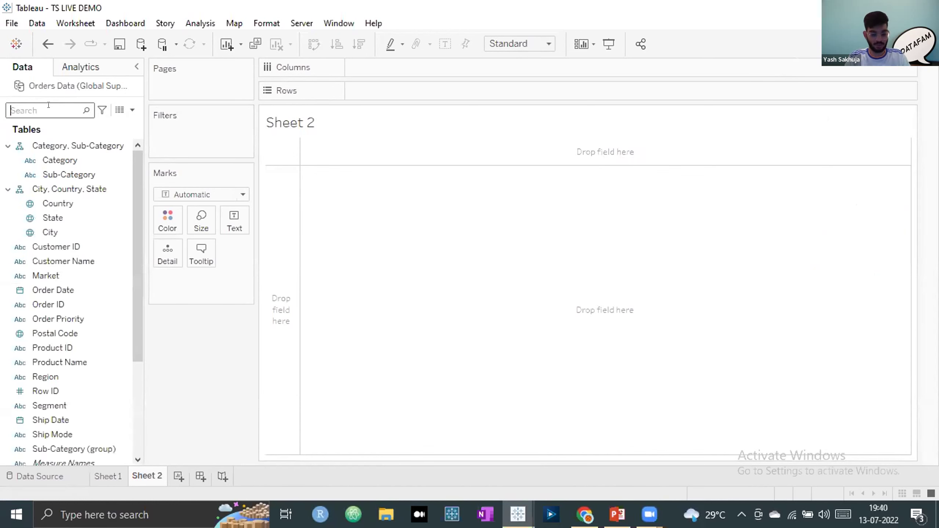
{"action": "type", "text": "sum"}
{"action": "key", "text": "BackSpace"}
{"action": "key", "text": "BackSpace"}
{"action": "key", "text": "BackSpace"}
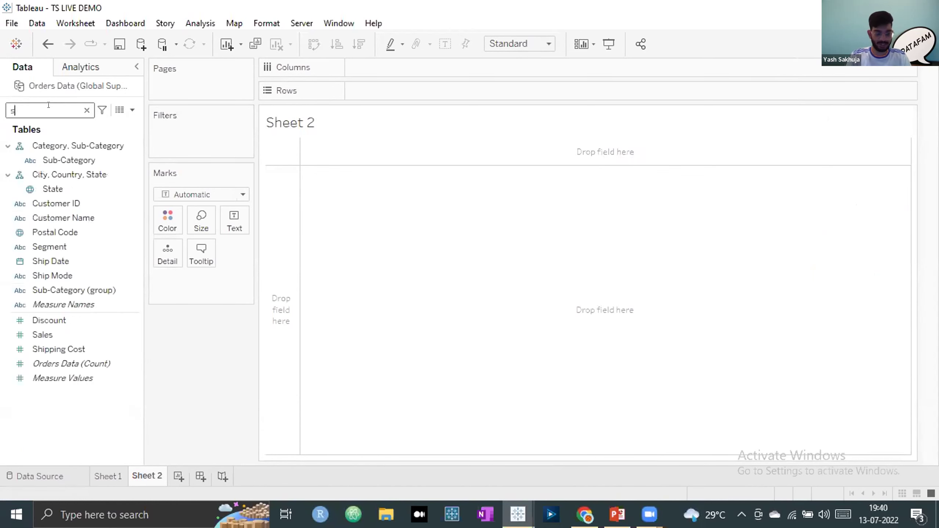
{"action": "type", "text": "p"}
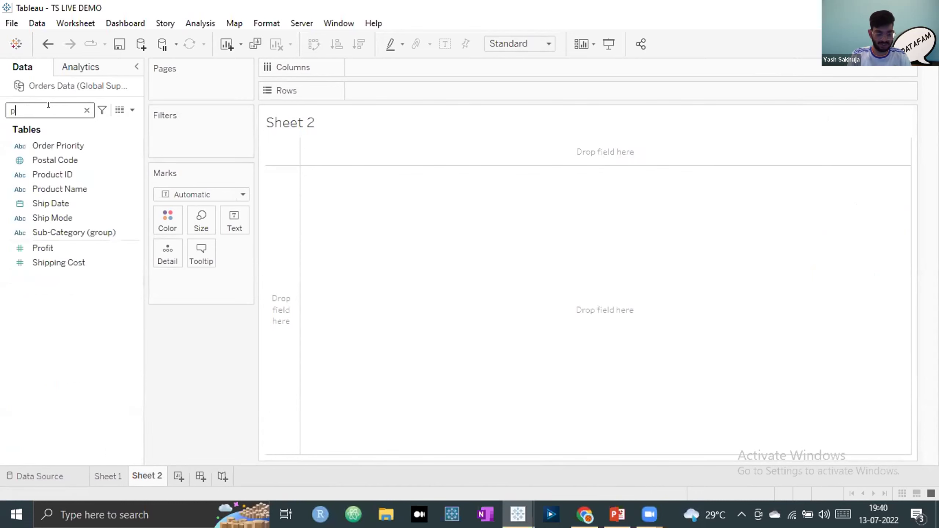
{"action": "key", "text": "BackSpace"}
Search the fields for "sal" and place Sales on the rows of Sheet 2.
{"action": "type", "text": "sal"}
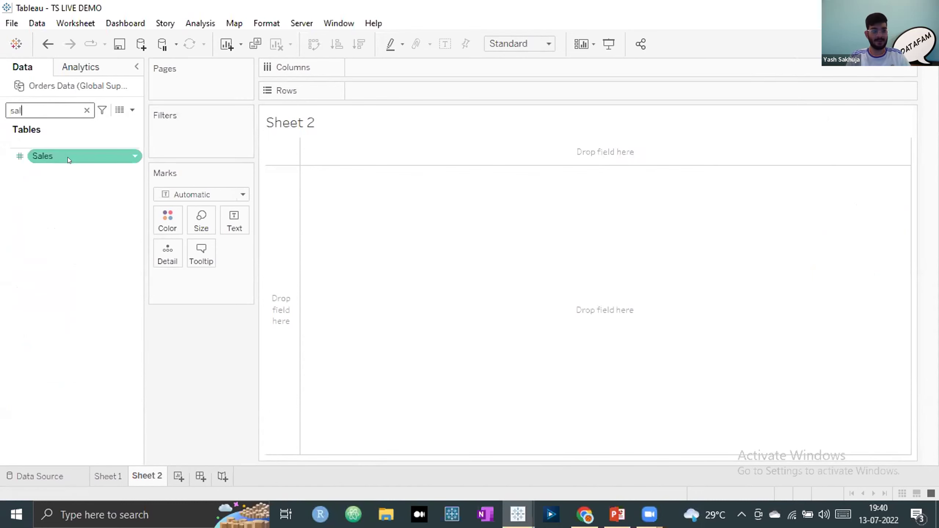
{"action": "left_click_drag", "start_coordinate": [68, 158], "coordinate": [377, 91]}
{"action": "mouse_move", "coordinate": [356, 208]}
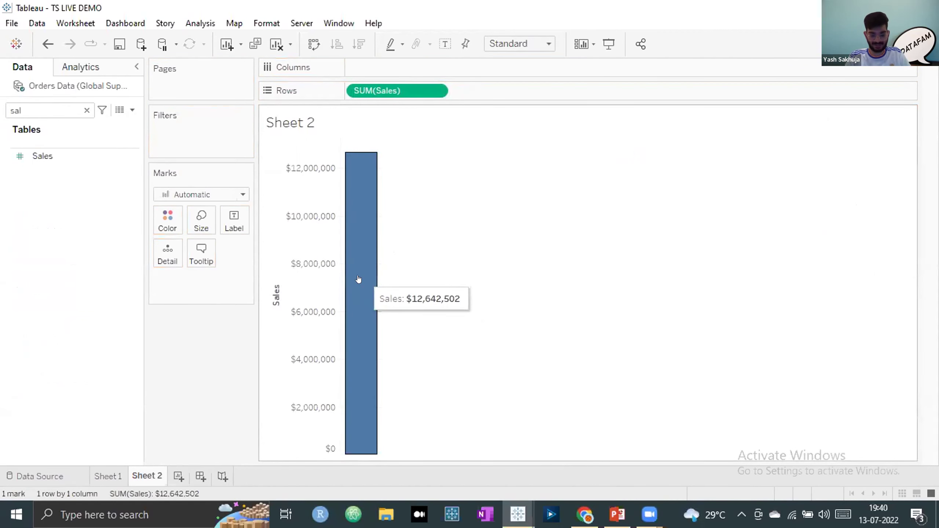
Clear the field search and place Category on the columns of Sheet 2.
{"action": "left_click", "coordinate": [87, 110]}
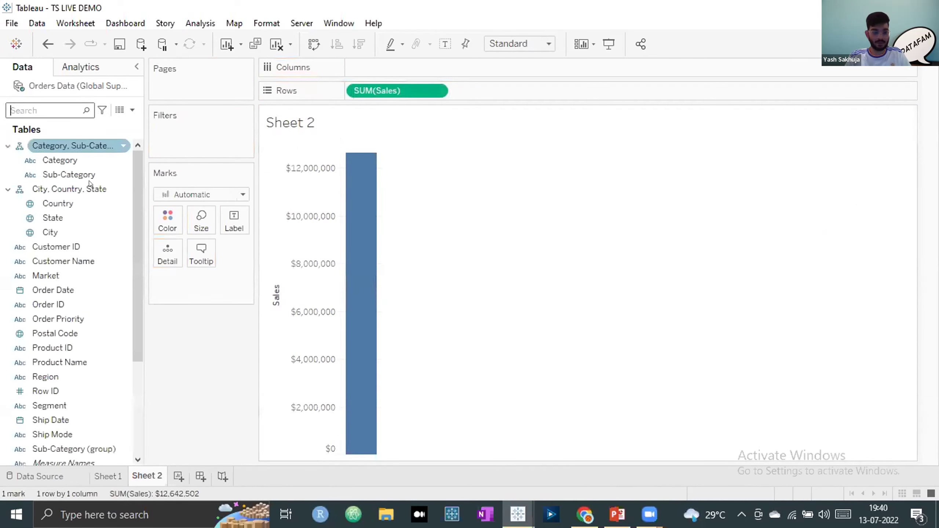
{"action": "left_click", "coordinate": [89, 204]}
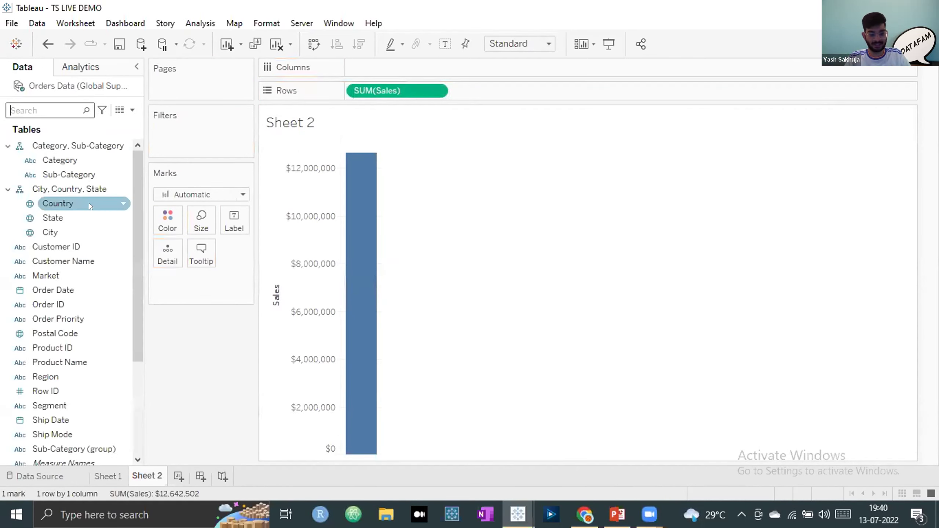
{"action": "left_click_drag", "start_coordinate": [77, 158], "coordinate": [399, 69]}
{"action": "mouse_move", "coordinate": [360, 300]}
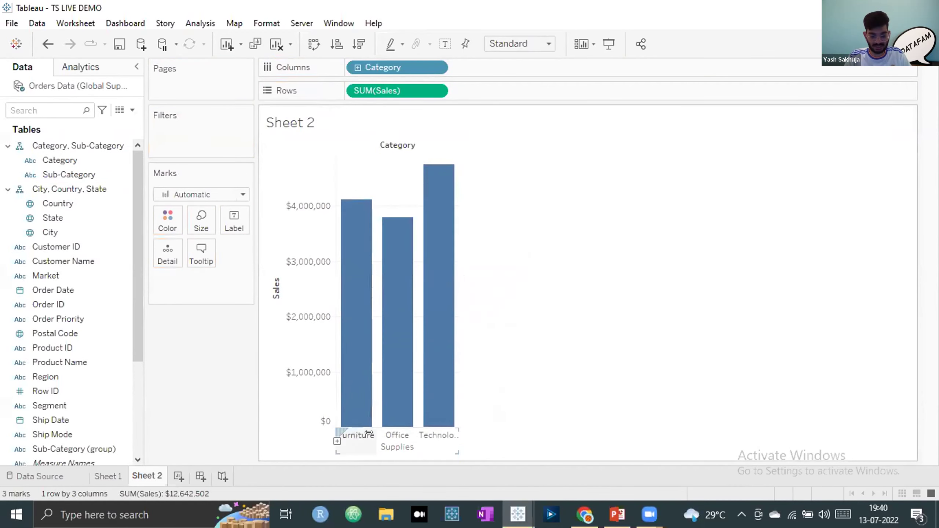
Swap the rows and columns of Sheet 2 to make a horizontal bar chart of sales by category.
{"action": "left_click", "coordinate": [314, 61]}
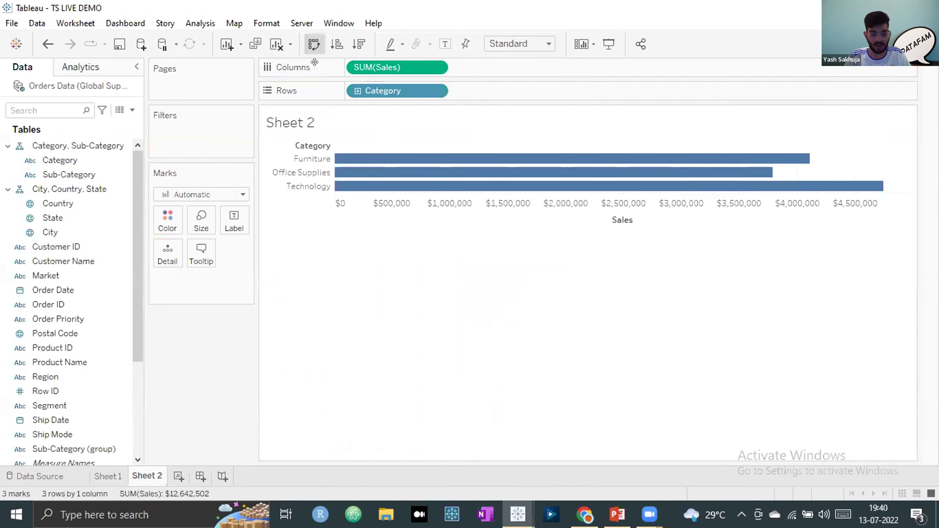
{"action": "left_click", "coordinate": [314, 45]}
{"action": "left_click", "coordinate": [314, 45]}
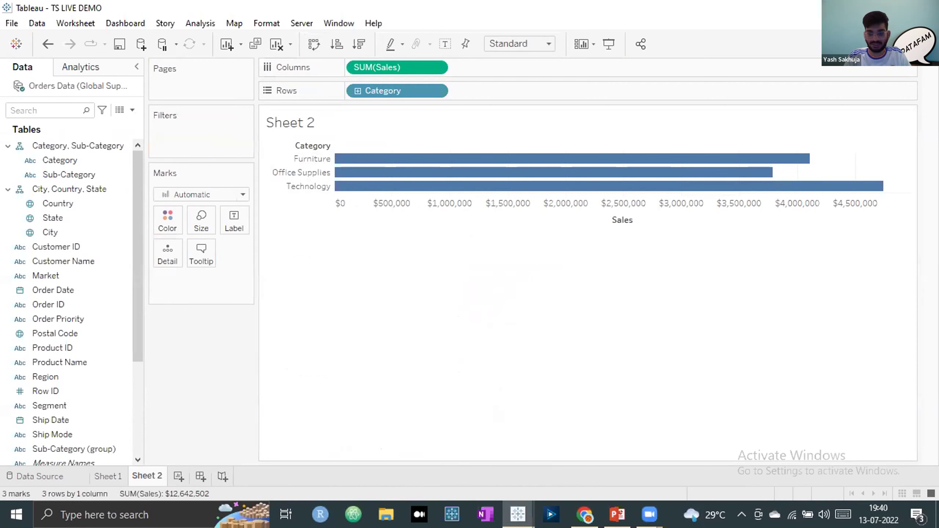
{"action": "key", "text": "super+Down"}
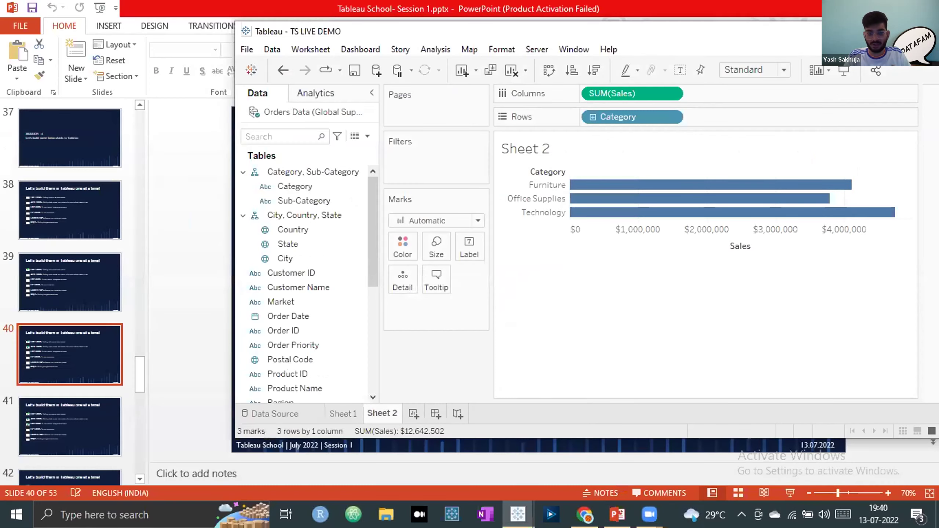
{"action": "key", "text": "super+Up"}
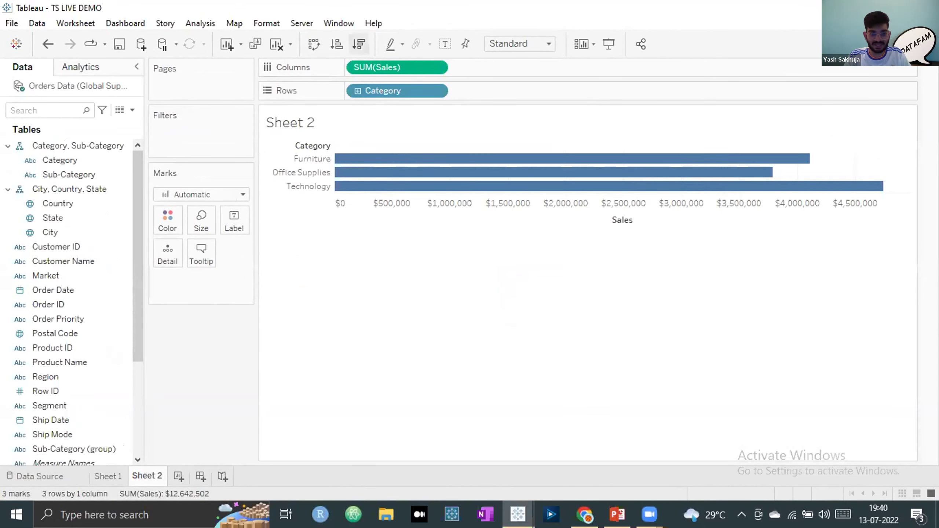
Sort the categories by sales in descending order and expand Category to the Sub-Category level.
{"action": "left_click", "coordinate": [359, 44]}
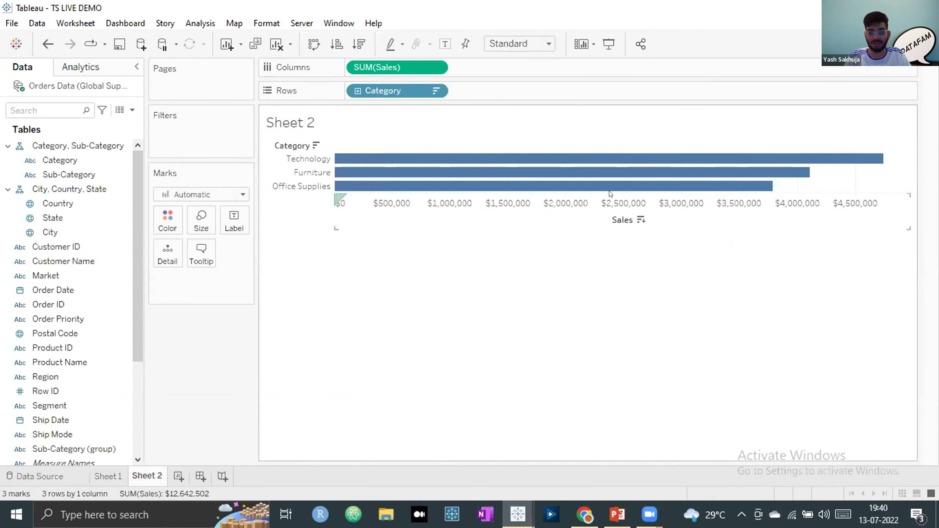
{"action": "mouse_move", "coordinate": [831, 159]}
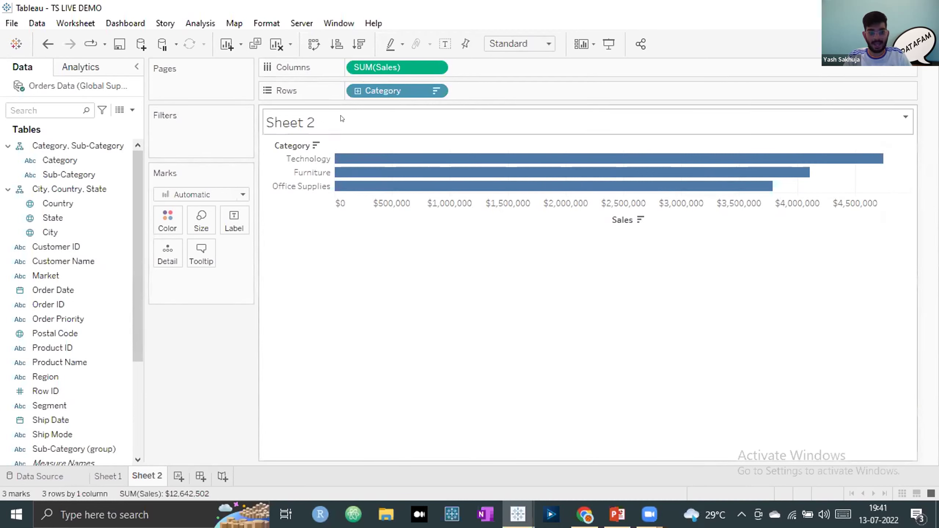
{"action": "left_click", "coordinate": [358, 91]}
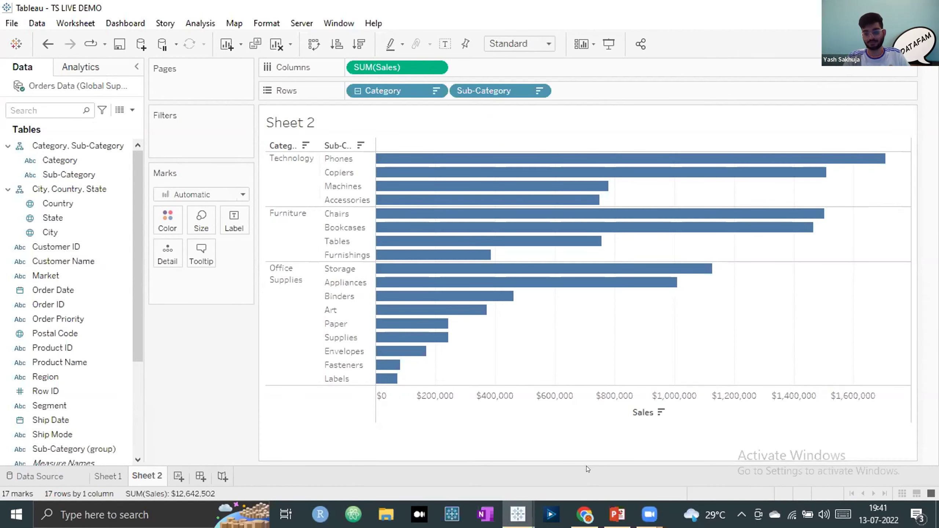
Switch to PowerPoint and advance the chart checklist from slide 40 to slide 42.
{"action": "left_click", "coordinate": [608, 500]}
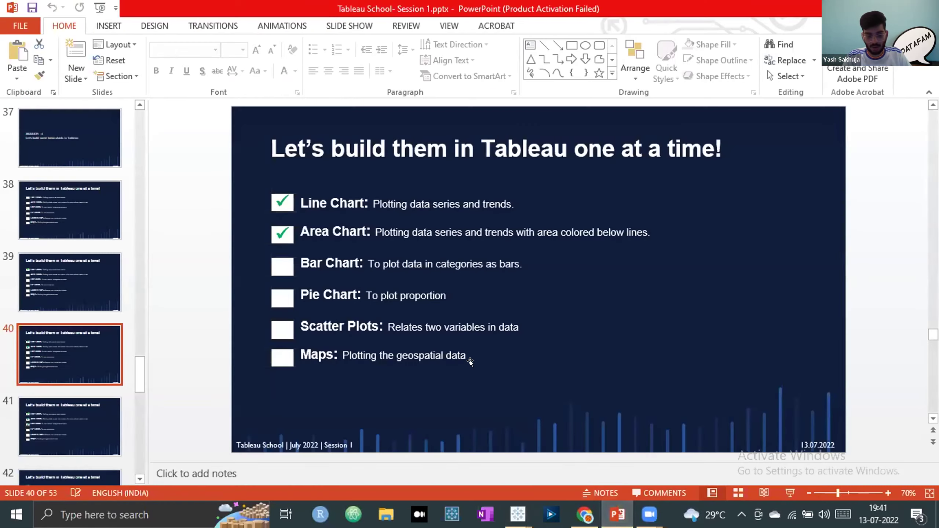
{"action": "left_click", "coordinate": [81, 420]}
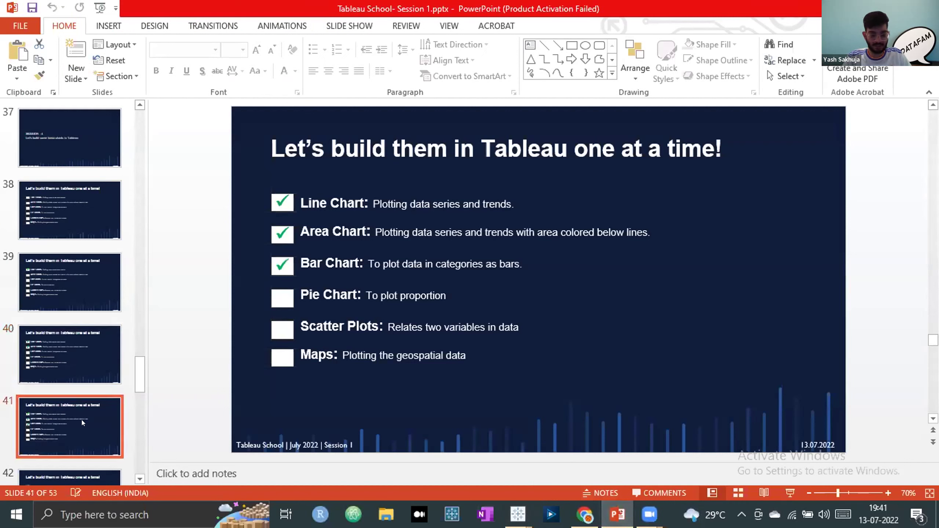
{"action": "key", "text": "Down"}
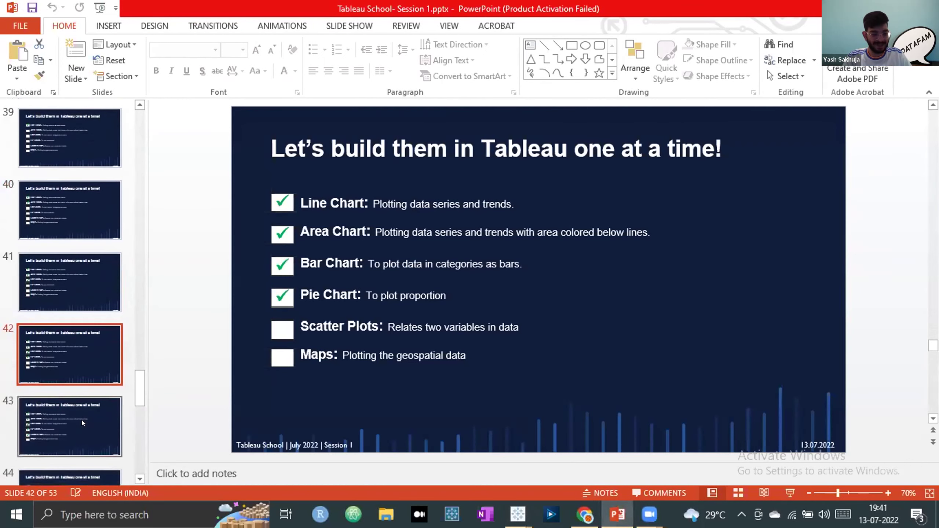
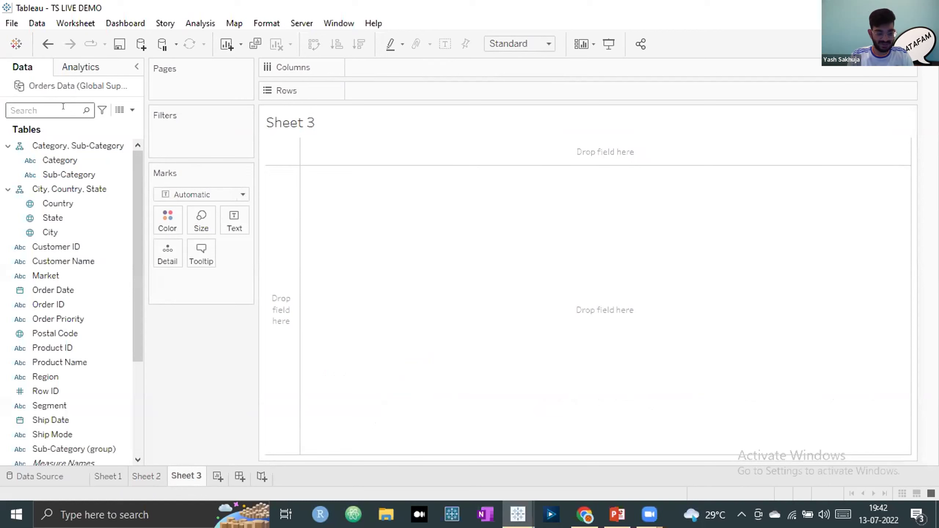
Search the fields for "sa" and place Sales on the rows of Sheet 3, with Ship Mode on the columns.
{"action": "left_click", "coordinate": [78, 157]}
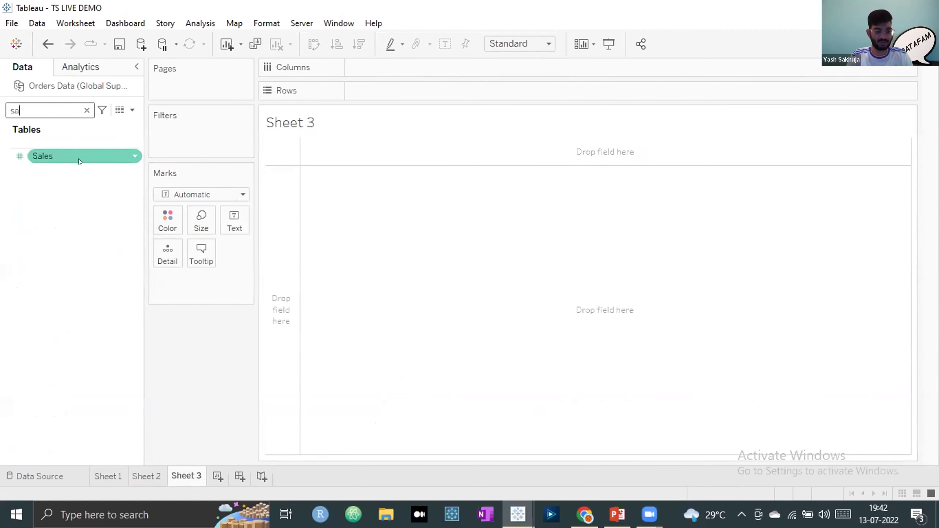
{"action": "left_click_drag", "start_coordinate": [89, 155], "coordinate": [431, 89]}
{"action": "left_click", "coordinate": [87, 110]}
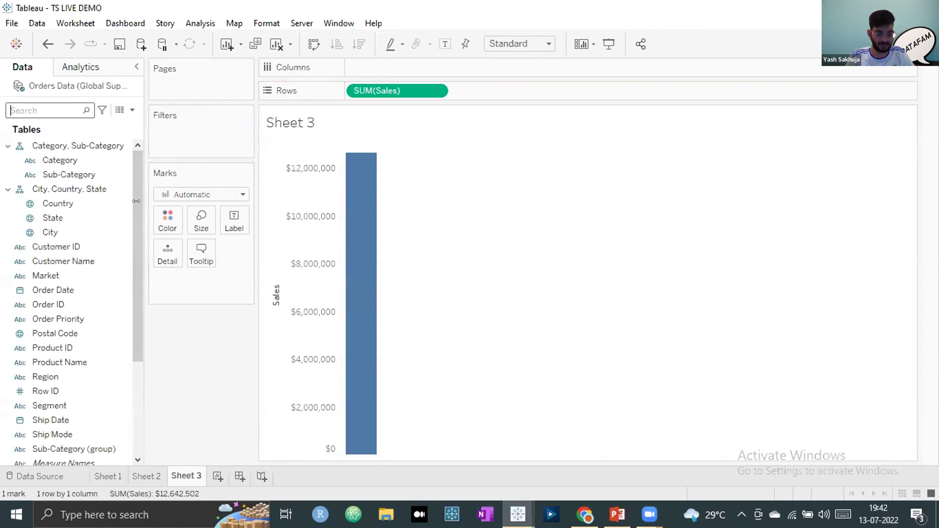
{"action": "left_click_drag", "start_coordinate": [131, 178], "coordinate": [135, 287]}
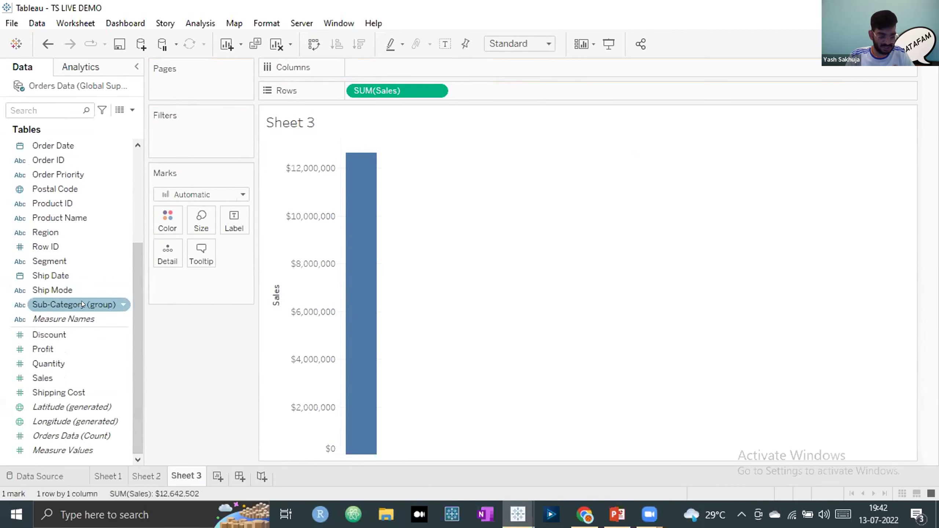
{"action": "left_click_drag", "start_coordinate": [65, 289], "coordinate": [366, 70]}
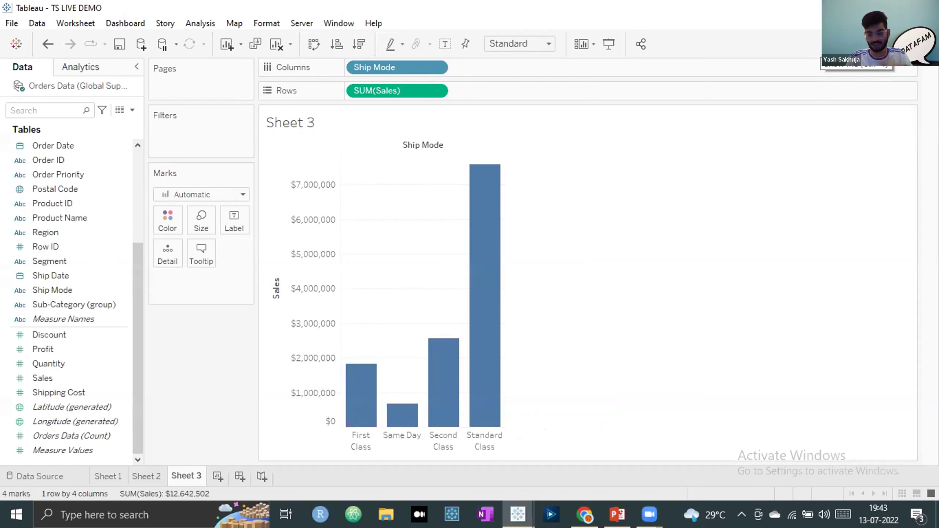
Convert the sales by ship mode chart to a pie chart using the suggested chart types.
{"action": "key", "text": "ctrl+1"}
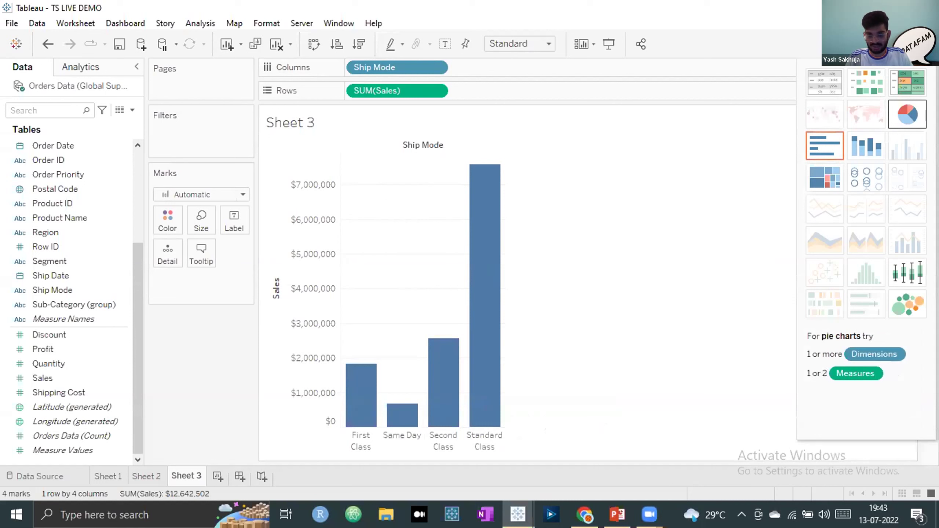
{"action": "left_click", "coordinate": [907, 114]}
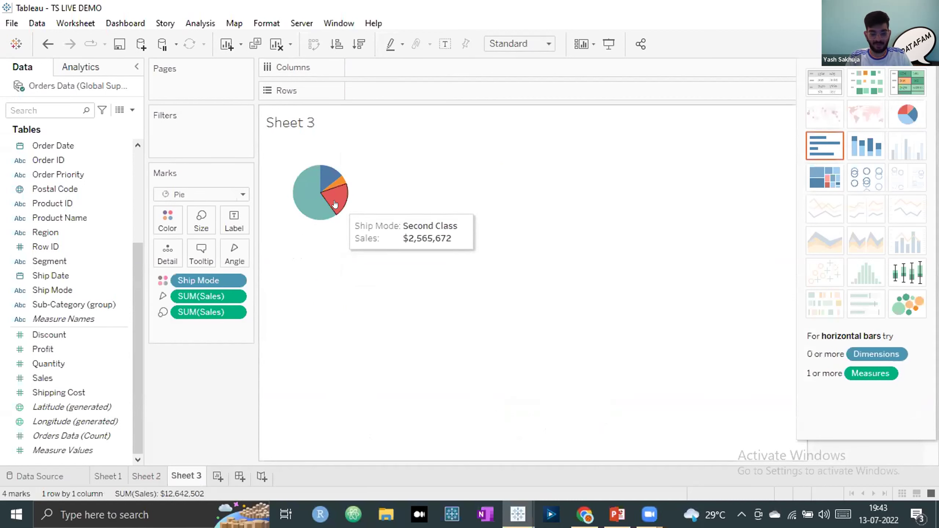
{"action": "key", "text": "ctrl+1"}
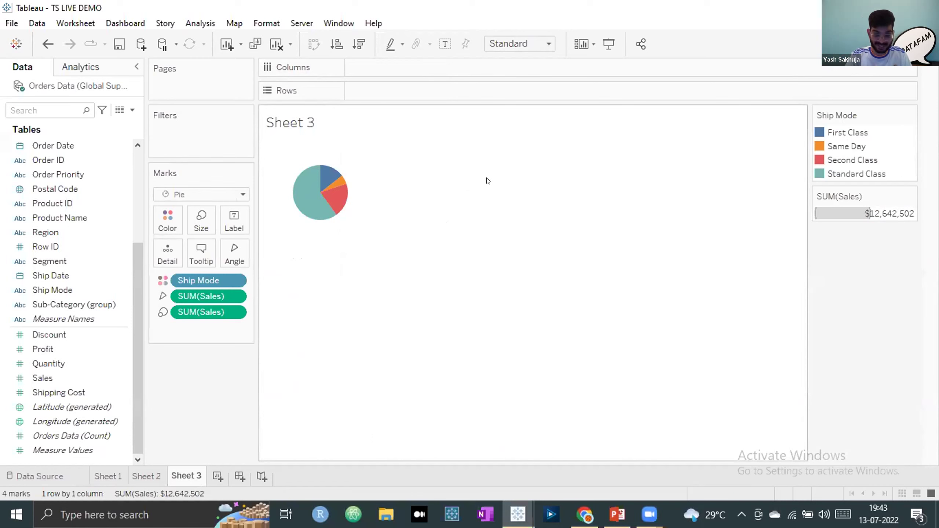
Enlarge the pie chart several times until it fills much of the view, and reduce it by one size step.
{"action": "key", "text": "ctrl+shift+b"}
{"action": "key", "text": "ctrl+shift+b"}
{"action": "key", "text": "ctrl+shift+b"}
{"action": "key", "text": "ctrl+shift+b"}
{"action": "key", "text": "ctrl+shift+b"}
{"action": "key", "text": "ctrl+shift+b"}
{"action": "key", "text": "ctrl+shift+b"}
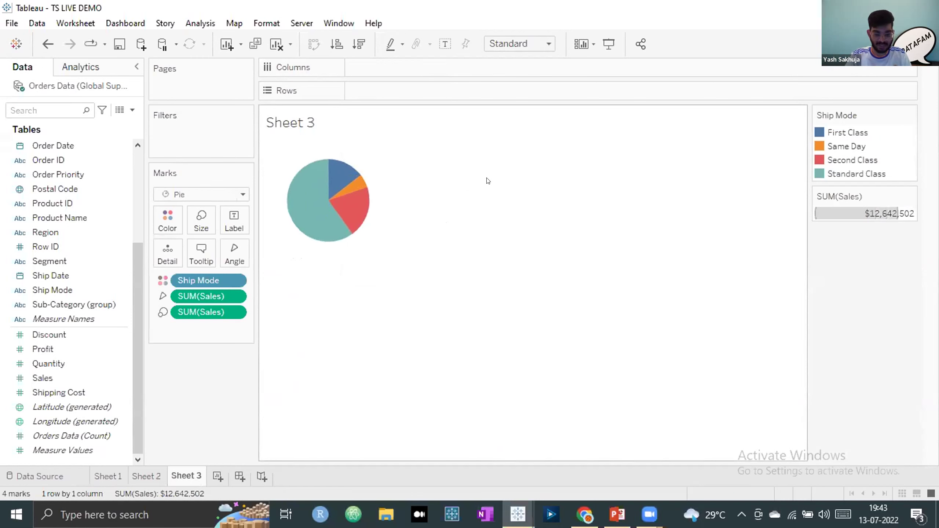
{"action": "key", "text": "ctrl+shift+b"}
{"action": "key", "text": "ctrl+shift+b"}
{"action": "key", "text": "ctrl+shift+b"}
{"action": "key", "text": "ctrl+shift+b"}
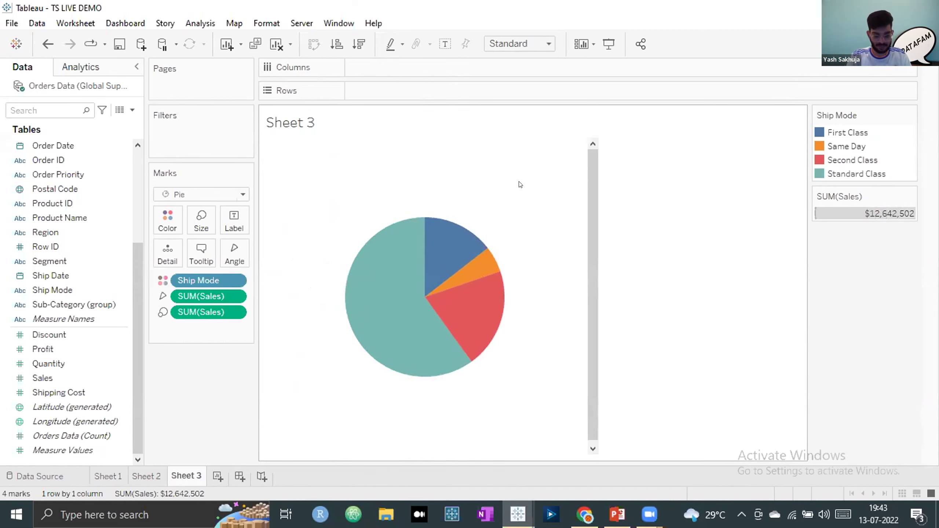
{"action": "key", "text": "ctrl+b"}
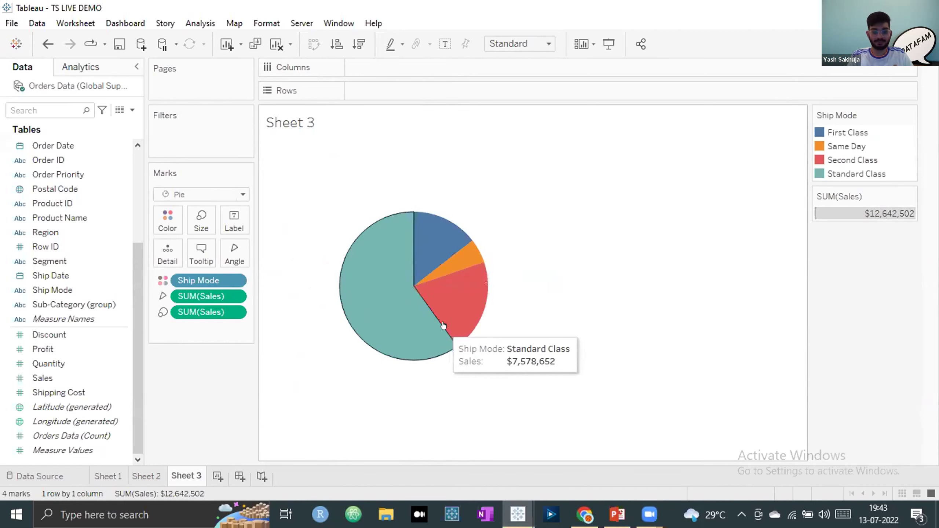
Apply the Percent of Total quick table calculation to the SUM(Sales) fields that set the pie's angle and size.
{"action": "mouse_move", "coordinate": [421, 248]}
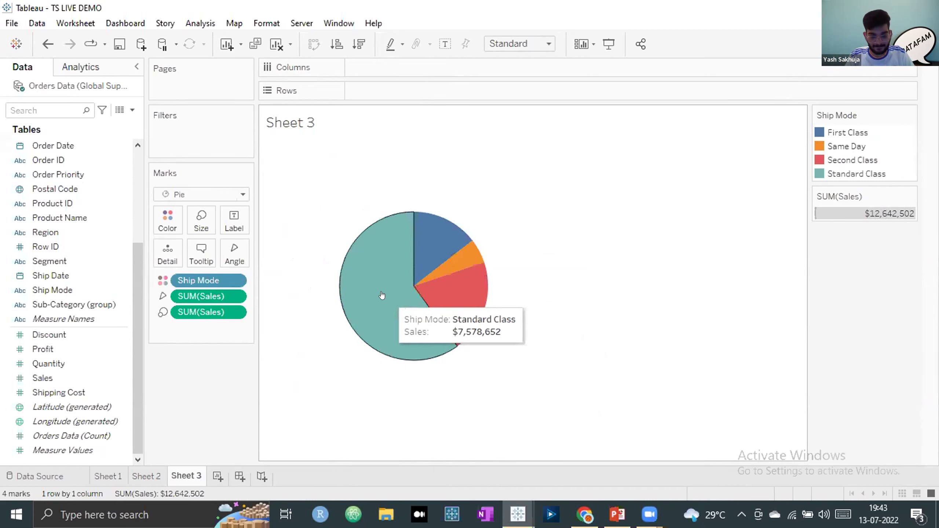
{"action": "mouse_move", "coordinate": [446, 305]}
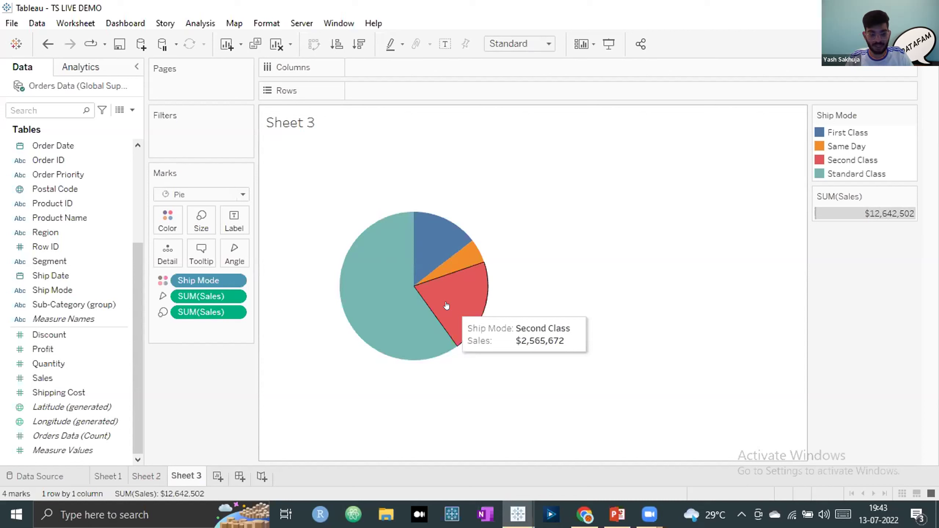
{"action": "left_click", "coordinate": [234, 297]}
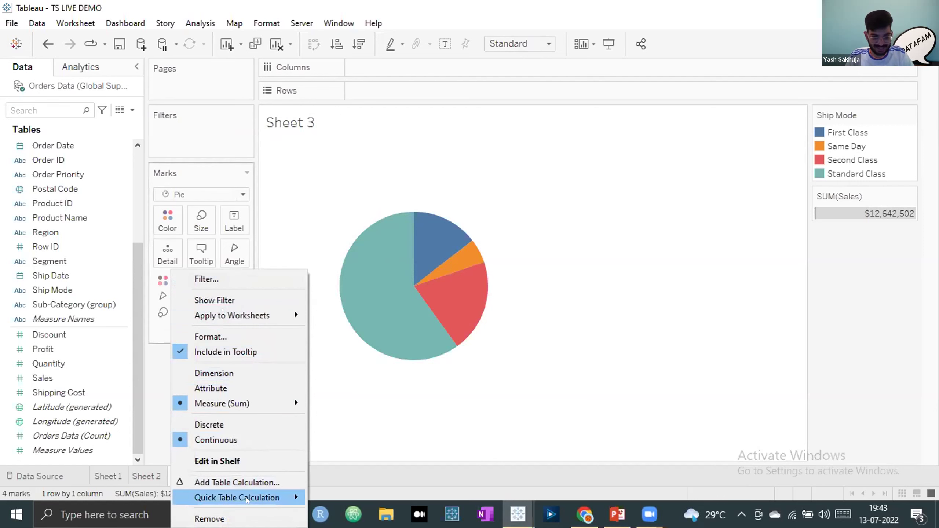
{"action": "mouse_move", "coordinate": [246, 499]}
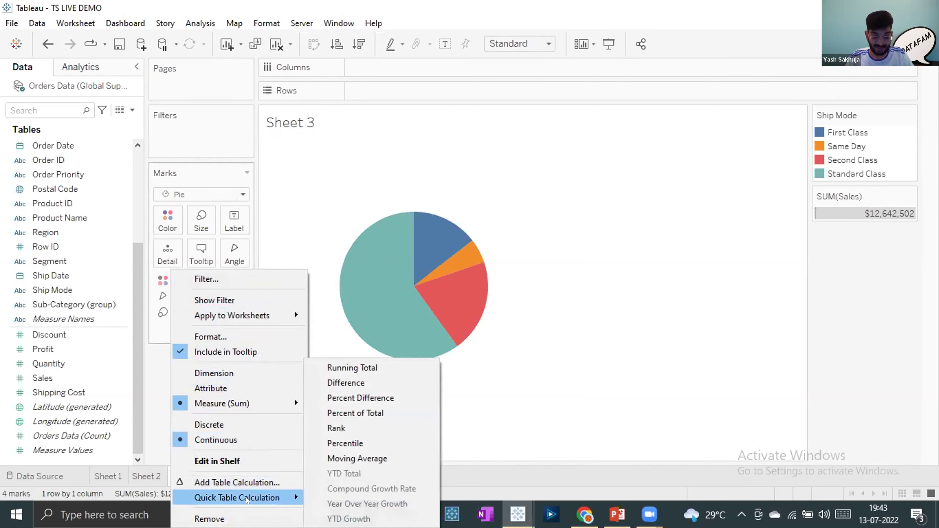
{"action": "left_click", "coordinate": [353, 414]}
{"action": "left_click", "coordinate": [235, 313]}
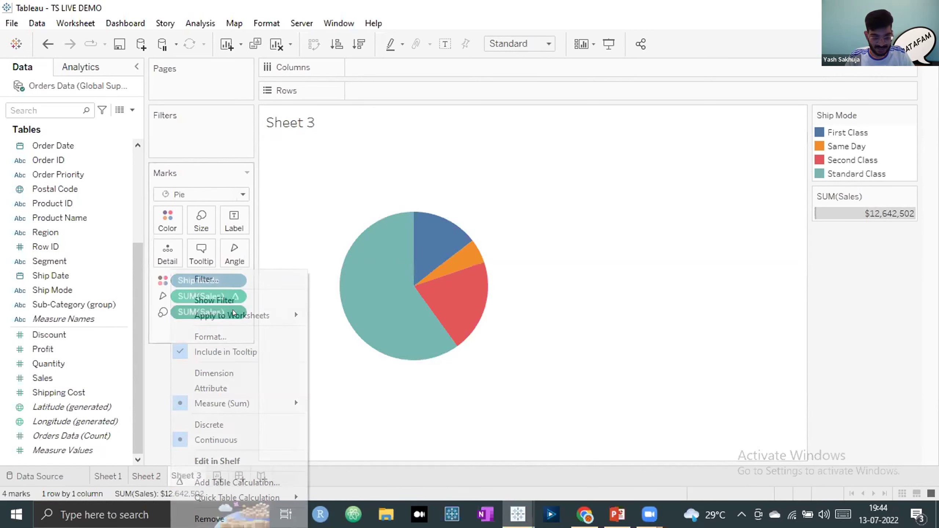
{"action": "mouse_move", "coordinate": [258, 498]}
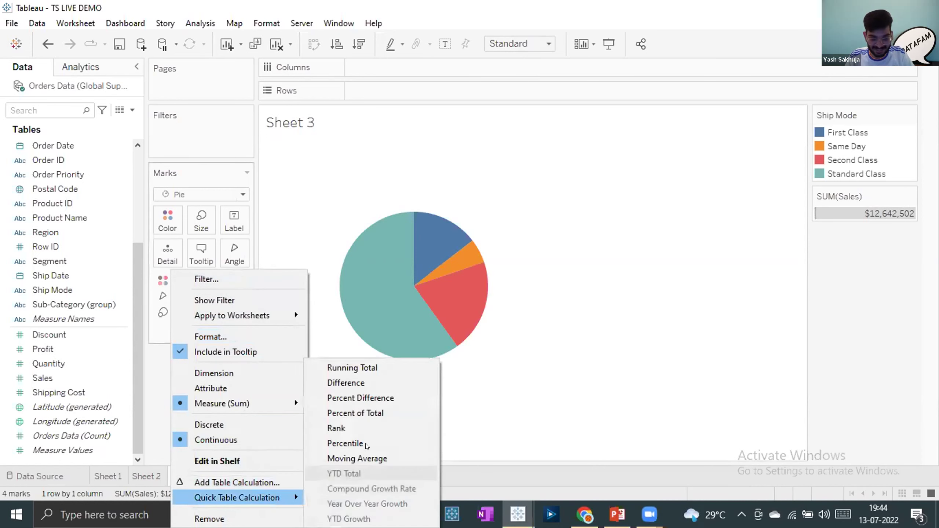
{"action": "left_click", "coordinate": [367, 413]}
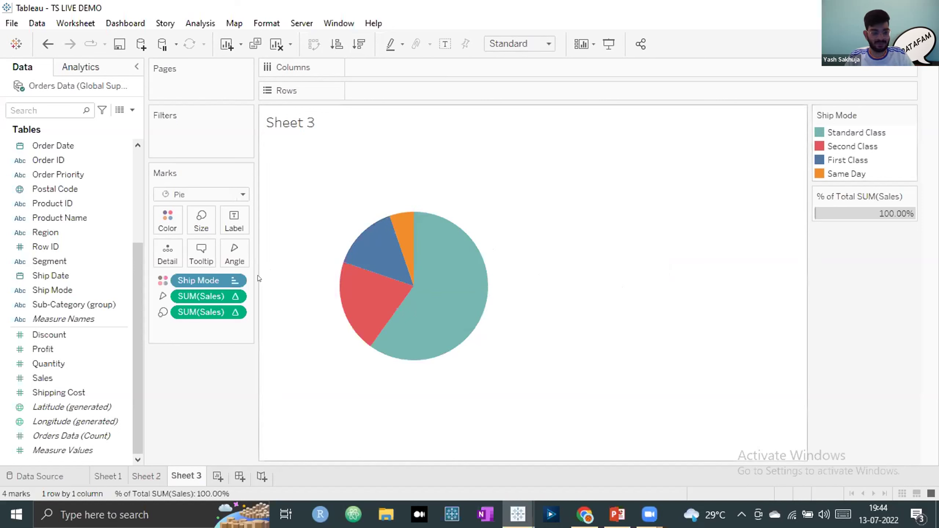
Label the pie slices with a copy of the percent-of-total SUM(Sales) field and inspect the slice values.
{"action": "left_click_drag", "start_coordinate": [208, 292], "coordinate": [234, 222]}
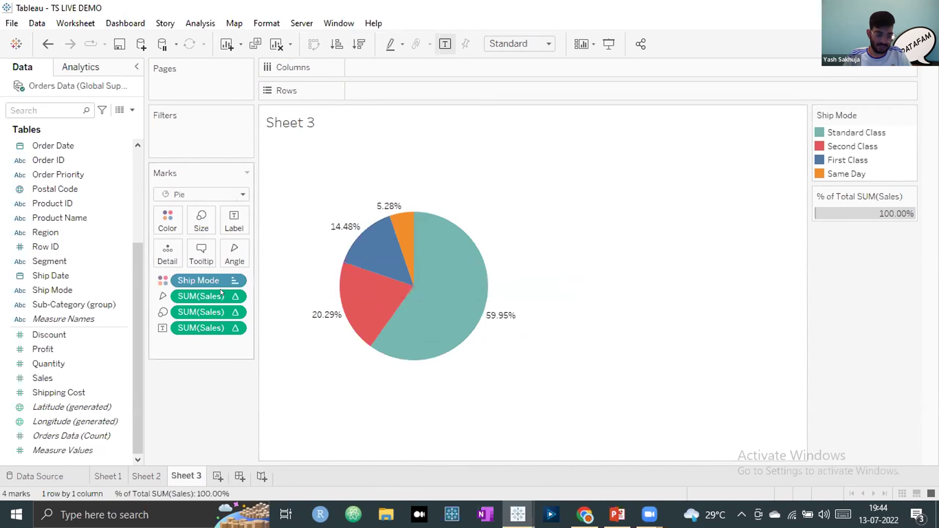
{"action": "mouse_move", "coordinate": [157, 297]}
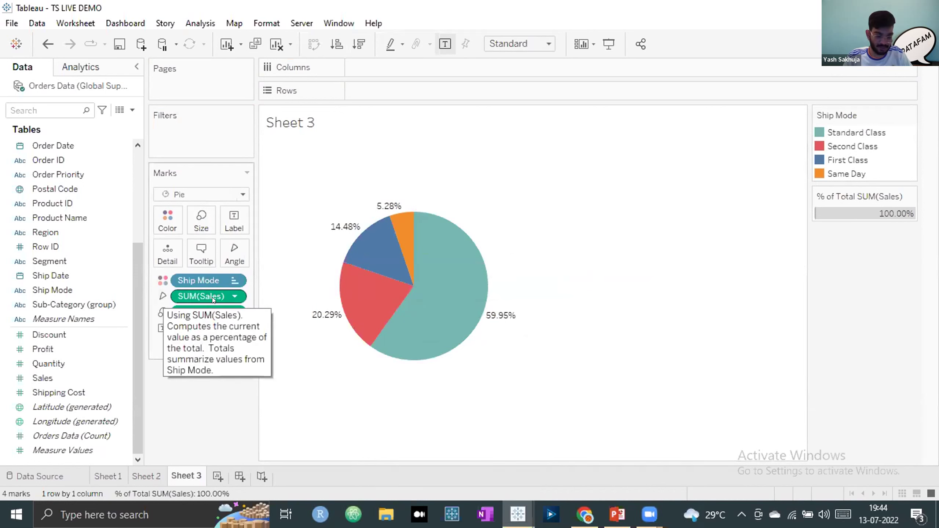
{"action": "mouse_move", "coordinate": [428, 267]}
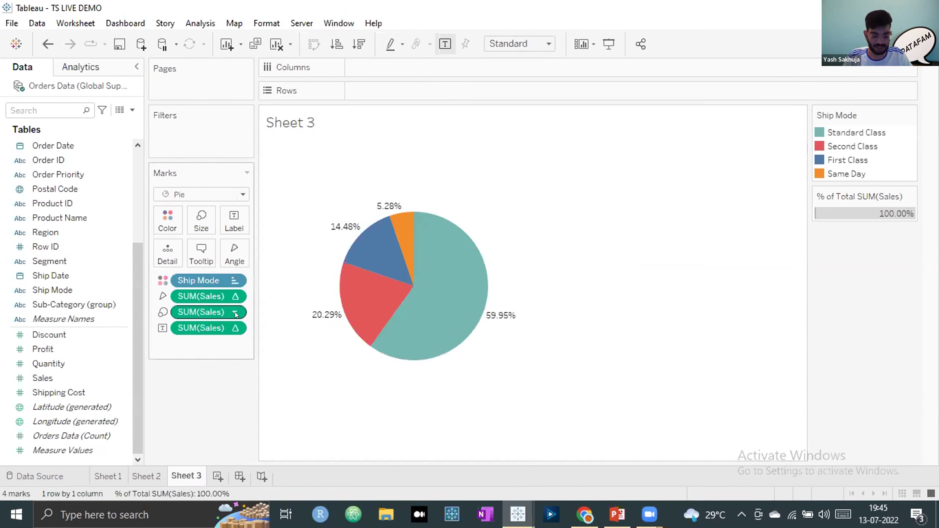
{"action": "mouse_move", "coordinate": [399, 303]}
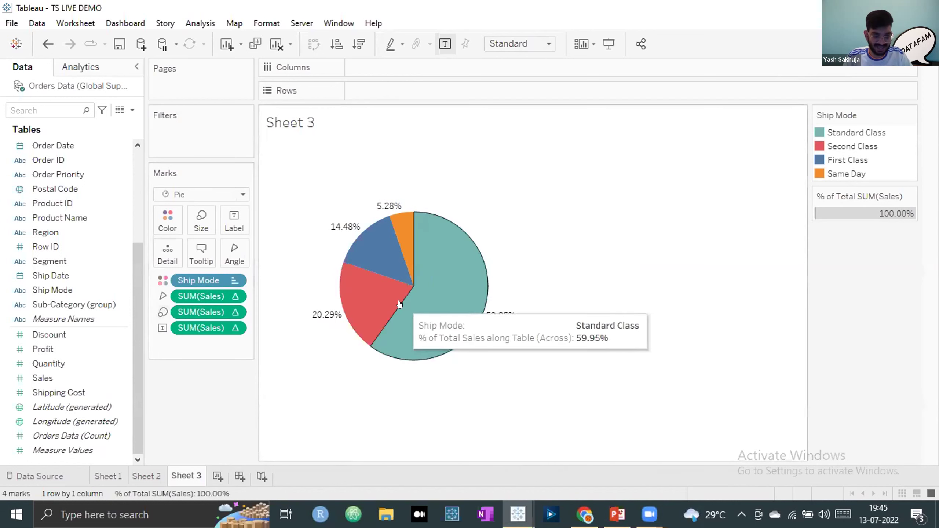
Add a new worksheet and place Product Name on the rows with all its members.
{"action": "mouse_move", "coordinate": [457, 308]}
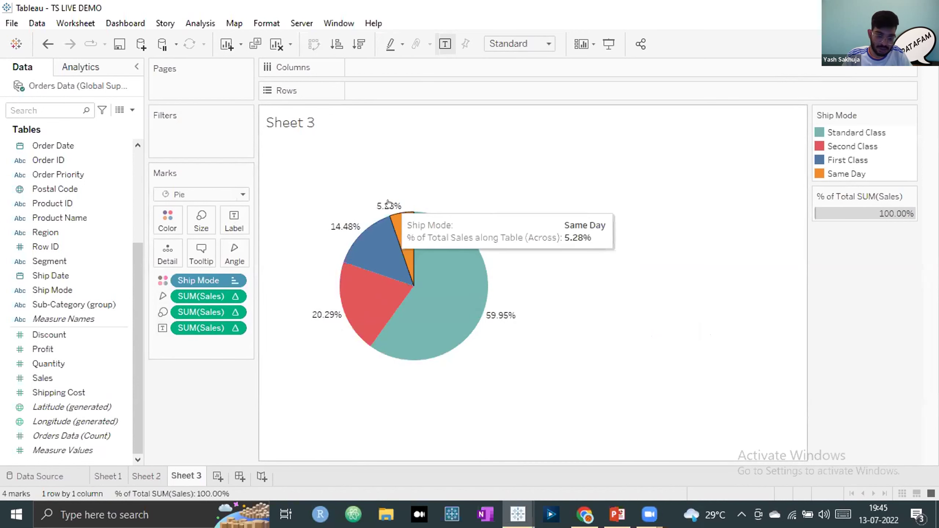
{"action": "mouse_move", "coordinate": [507, 323]}
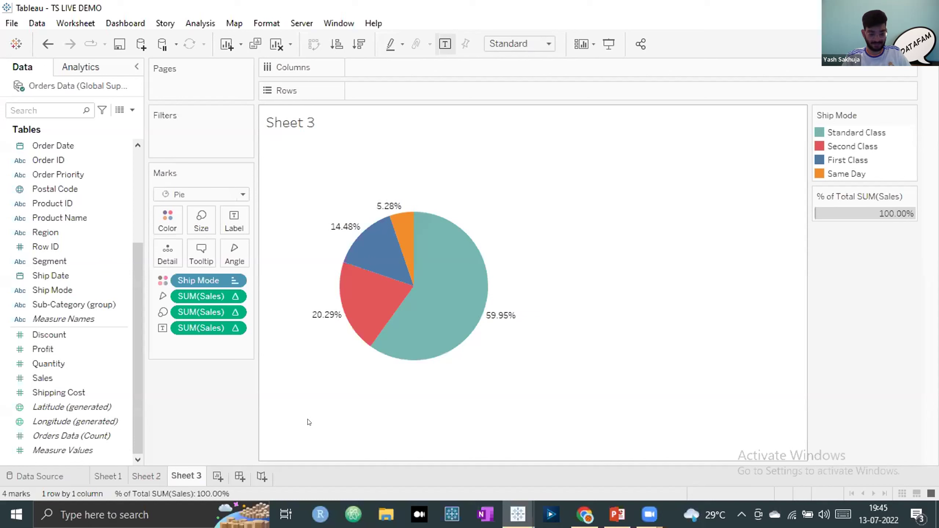
{"action": "left_click", "coordinate": [216, 477]}
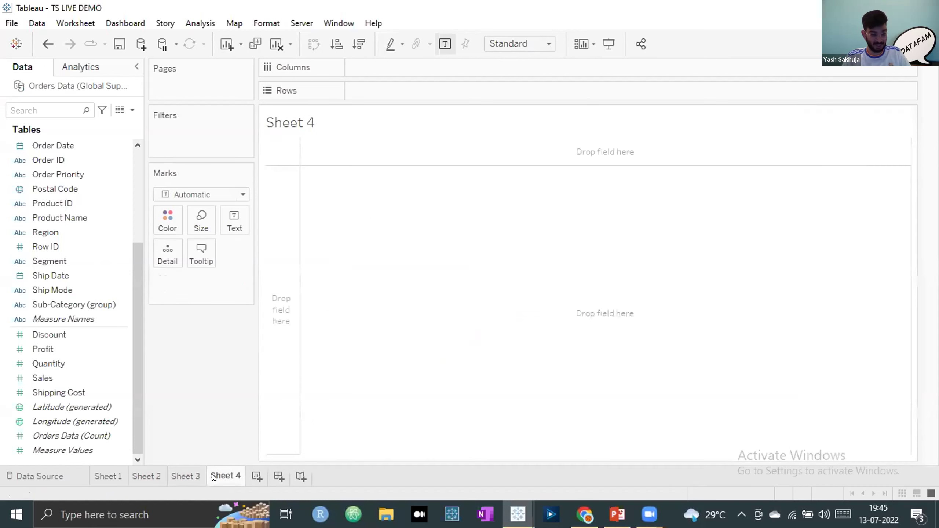
{"action": "left_click_drag", "start_coordinate": [132, 279], "coordinate": [136, 245]}
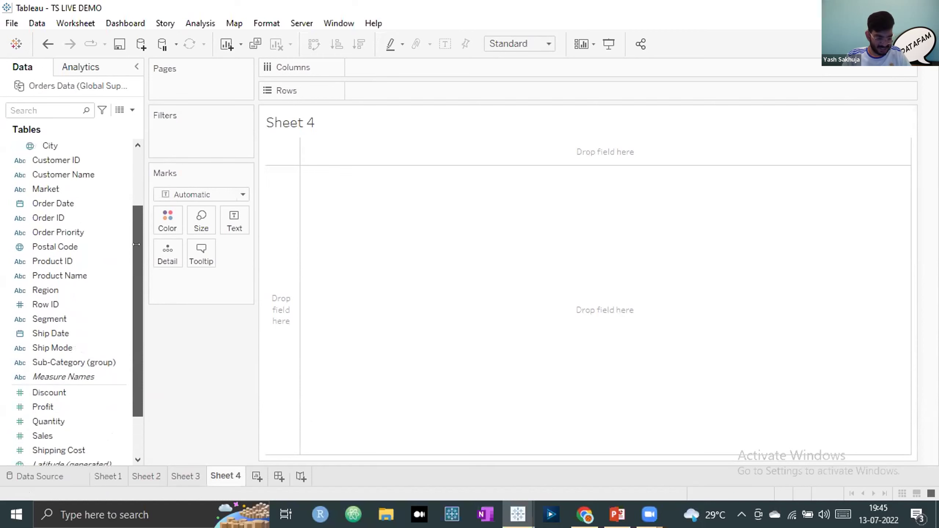
{"action": "left_click", "coordinate": [79, 277]}
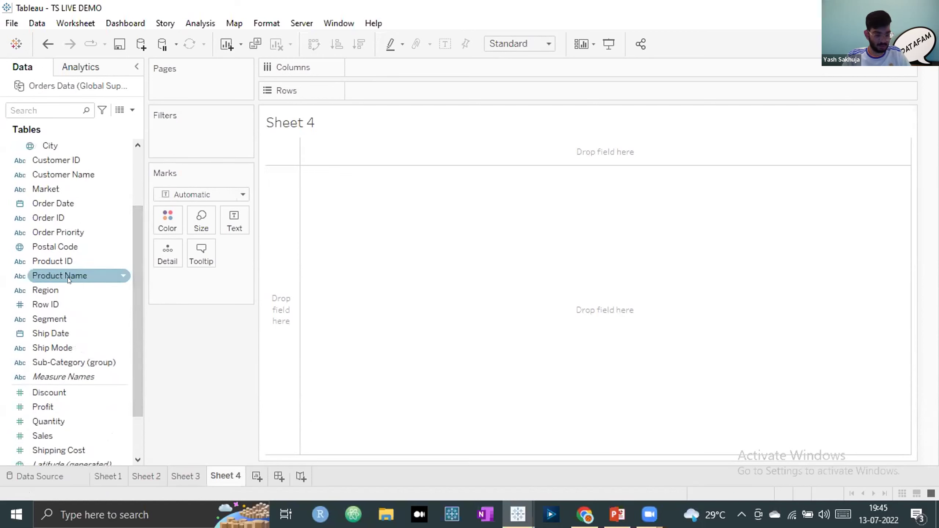
{"action": "left_click_drag", "start_coordinate": [320, 206], "coordinate": [391, 92]}
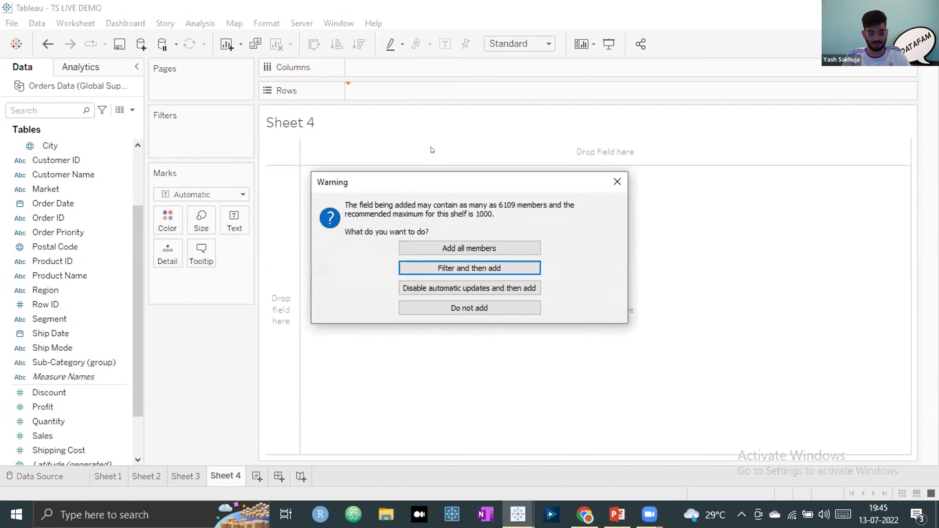
{"action": "left_click", "coordinate": [474, 248]}
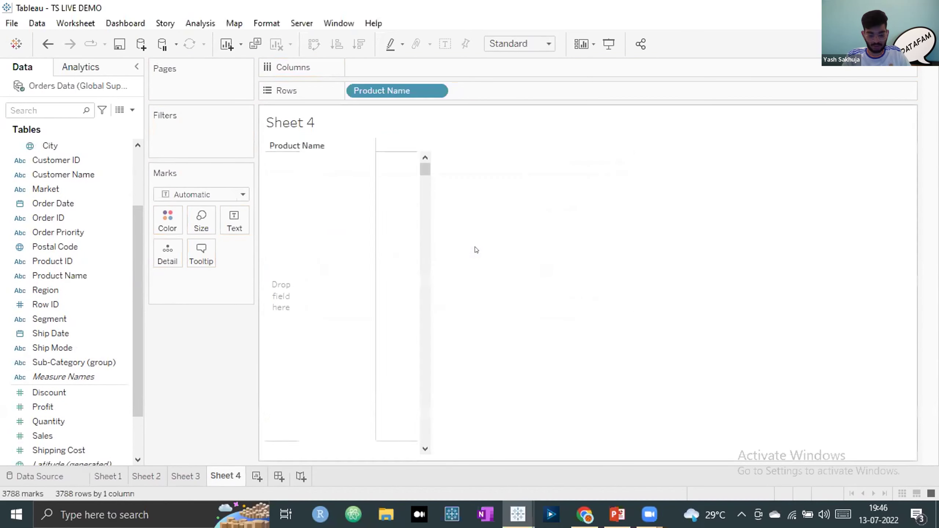
Search the fields for "sale" and add Sales as the values of the product name table.
{"action": "left_click", "coordinate": [111, 474]}
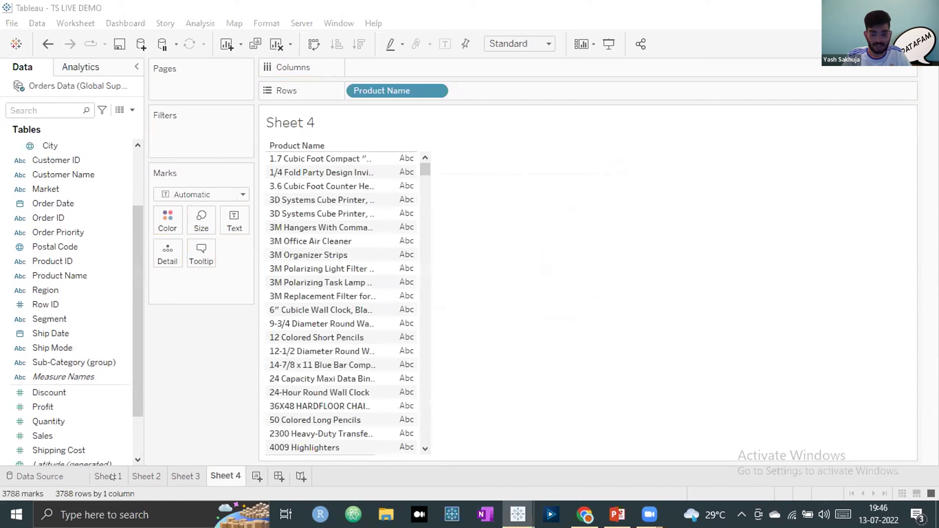
{"action": "left_click", "coordinate": [57, 475]}
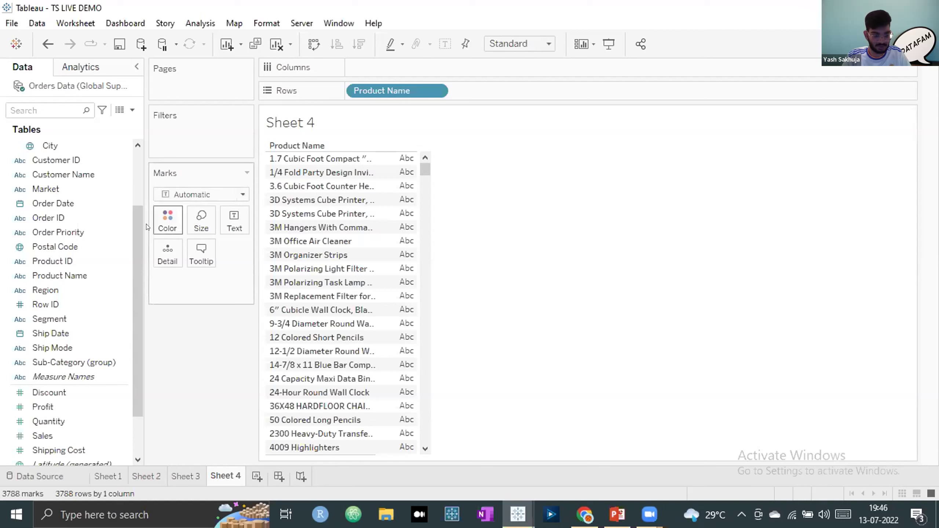
{"action": "left_click", "coordinate": [60, 108]}
{"action": "type", "text": "sale"}
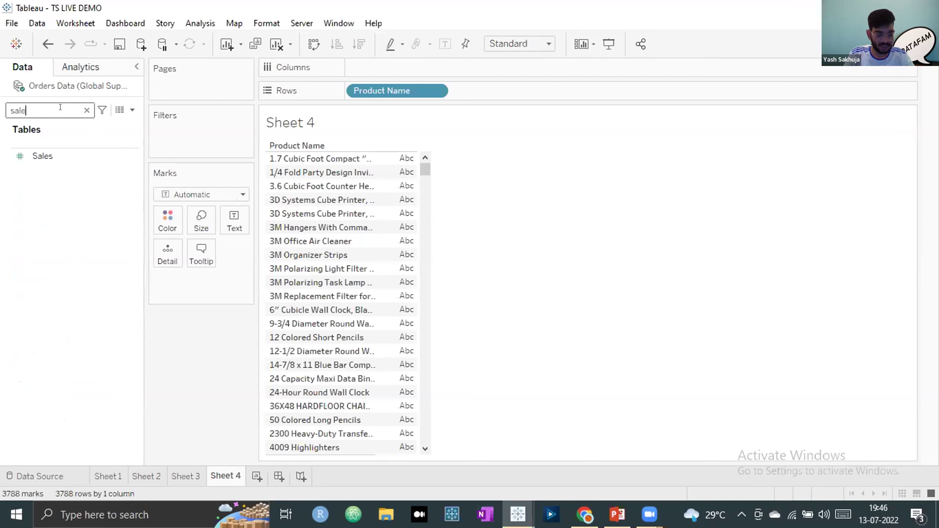
{"action": "left_click_drag", "start_coordinate": [59, 155], "coordinate": [401, 238]}
{"action": "left_click_drag", "start_coordinate": [485, 237], "coordinate": [482, 235]}
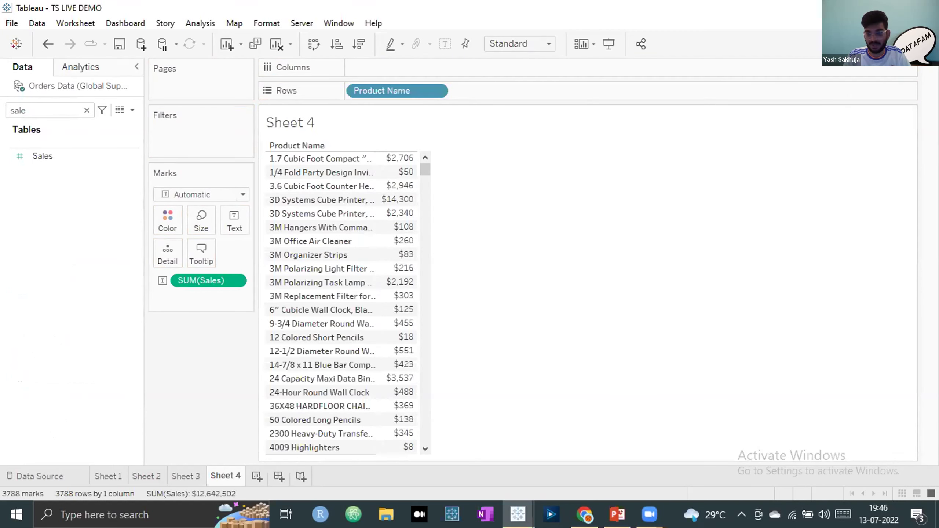
Convert the sales by product name table to a pie chart using the suggested chart types and enlarge the pie.
{"action": "left_click", "coordinate": [916, 43]}
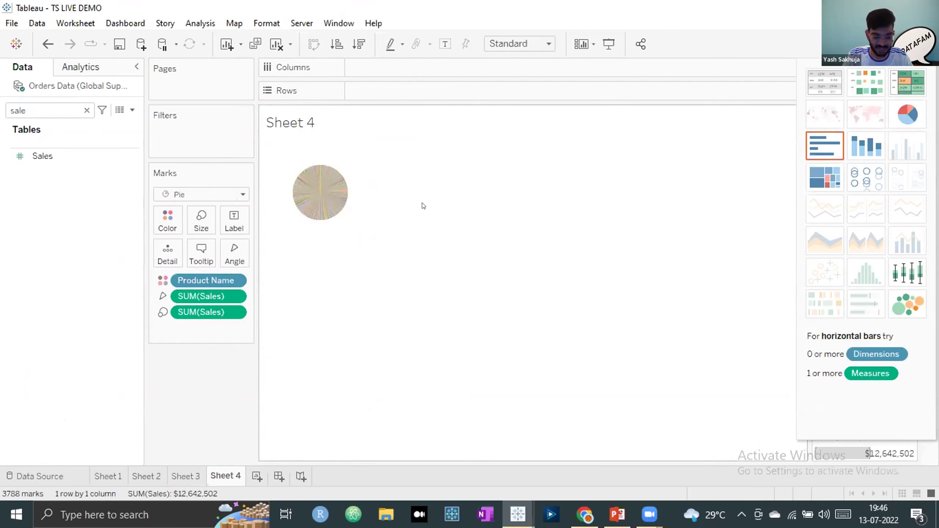
{"action": "mouse_move", "coordinate": [348, 190]}
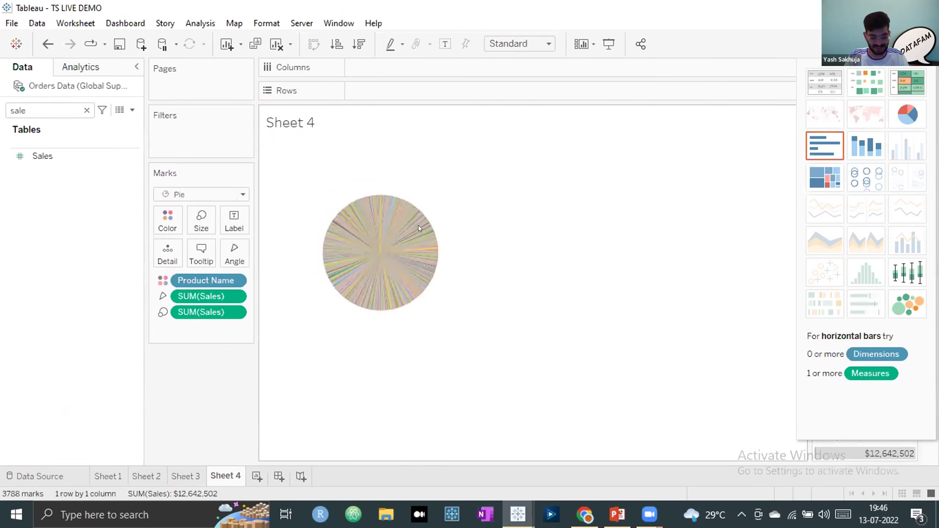
{"action": "mouse_move", "coordinate": [369, 214]}
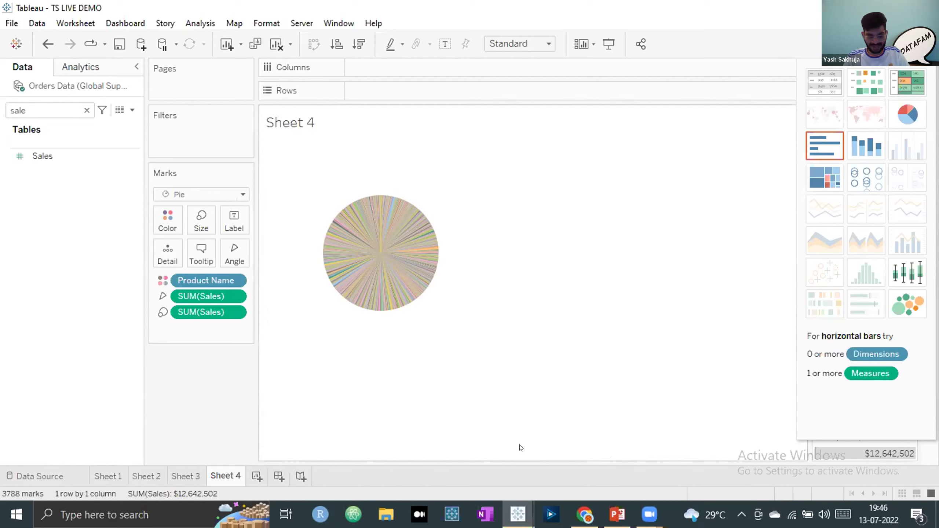
Switch to the PowerPoint presentation and show slide 43 with the checklist of charts to build.
{"action": "left_click", "coordinate": [618, 501]}
{"action": "left_click", "coordinate": [81, 422]}
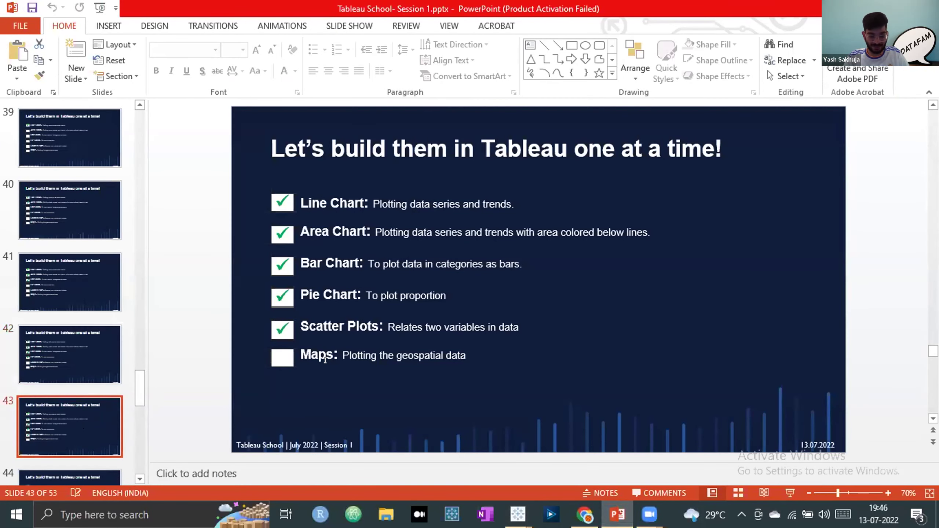
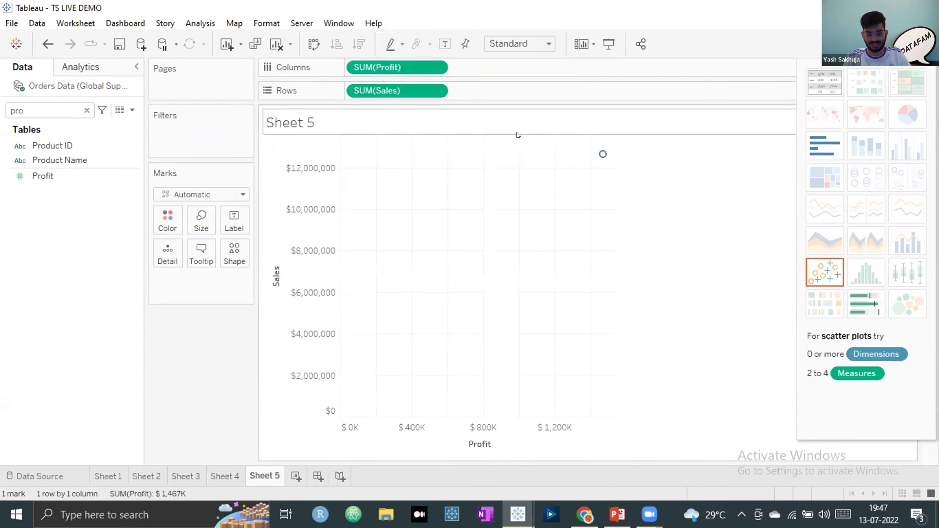
Clear the field search and add Product Name as detail to the sales versus profit scatter plot.
{"action": "mouse_move", "coordinate": [601, 153]}
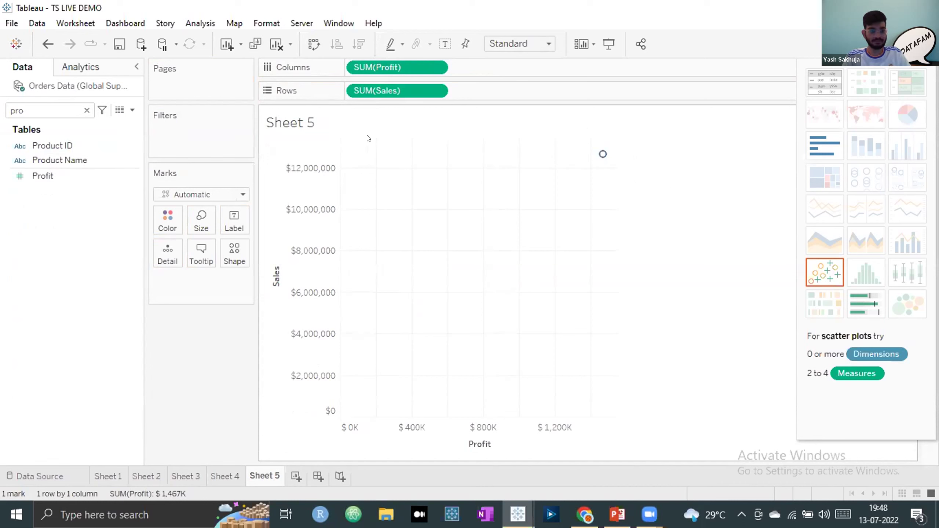
{"action": "double_click", "coordinate": [17, 111]}
{"action": "key", "text": "BackSpace"}
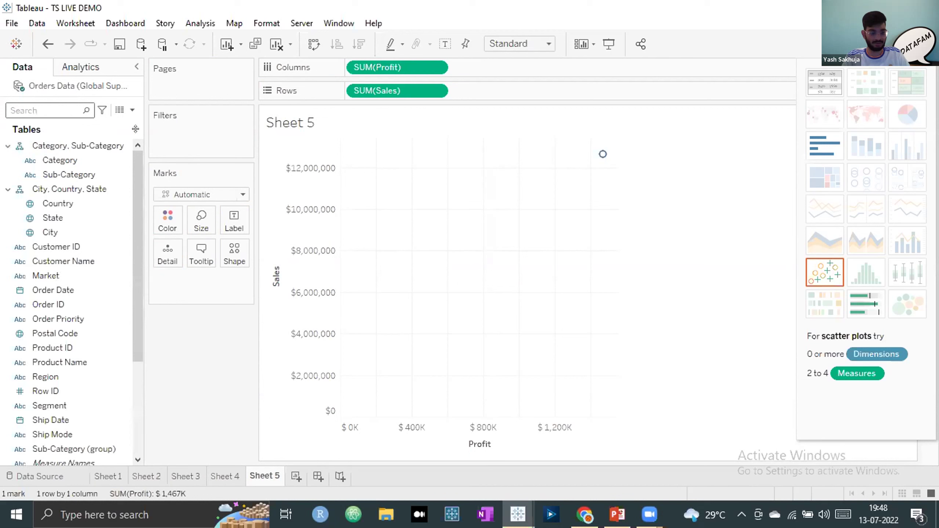
{"action": "left_click", "coordinate": [90, 158]}
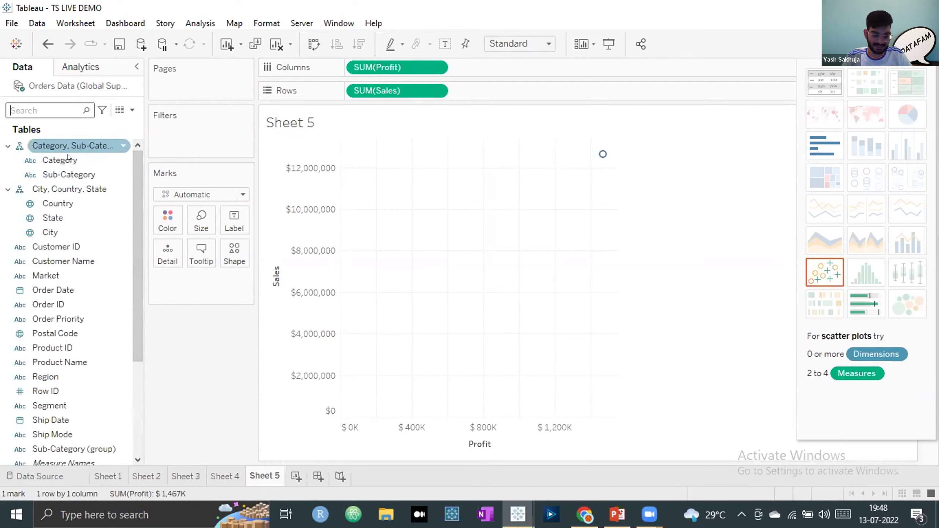
{"action": "left_click_drag", "start_coordinate": [68, 157], "coordinate": [138, 298]}
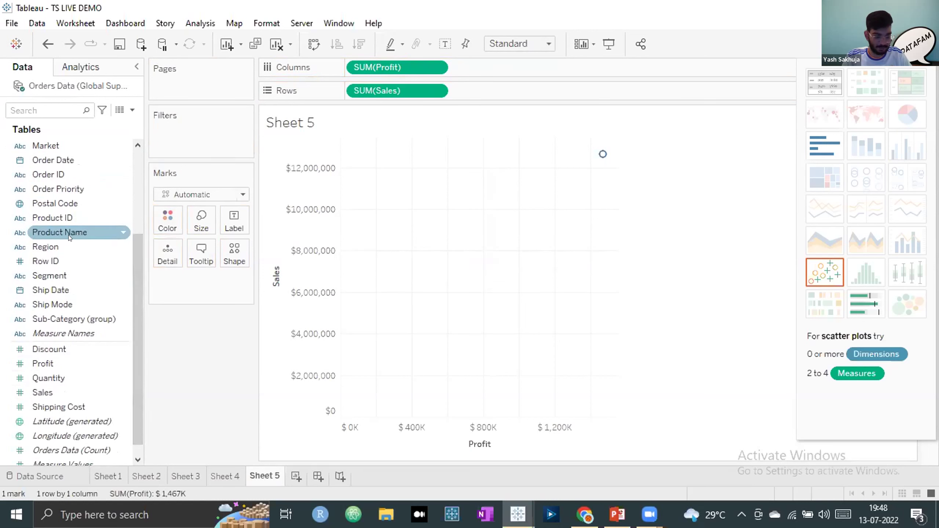
{"action": "left_click_drag", "start_coordinate": [57, 234], "coordinate": [166, 255]}
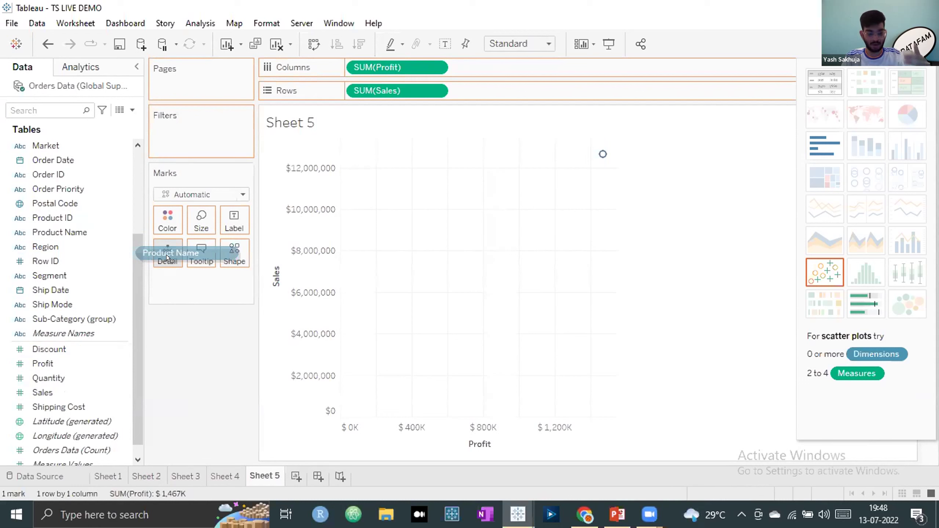
{"action": "left_click_drag", "start_coordinate": [167, 255], "coordinate": [167, 254]}
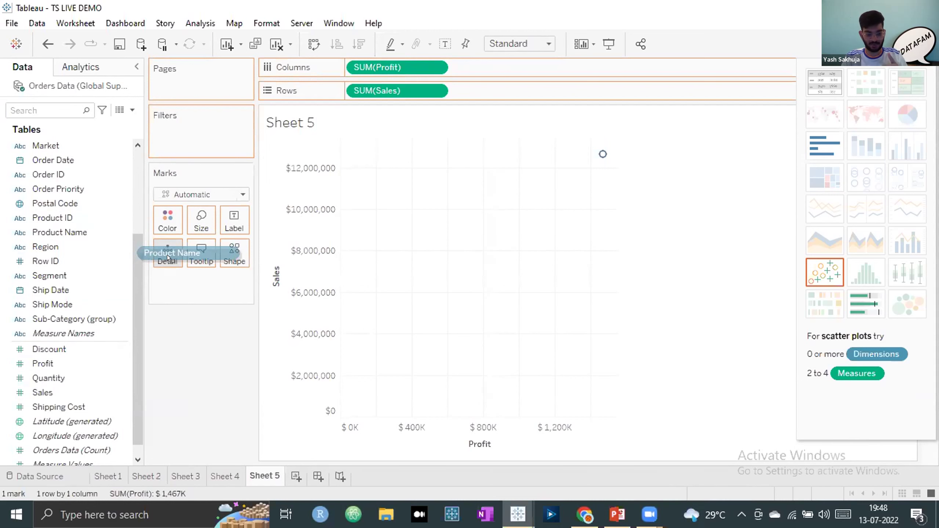
{"action": "left_click_drag", "start_coordinate": [169, 258], "coordinate": [168, 259]}
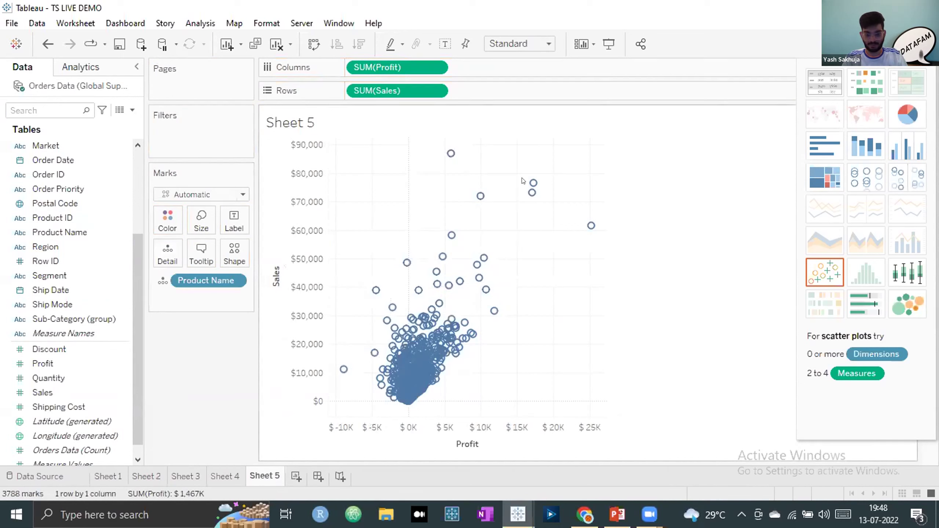
Inspect the product name, profit and sales of the outlying points in the scatter plot.
{"action": "mouse_move", "coordinate": [590, 227]}
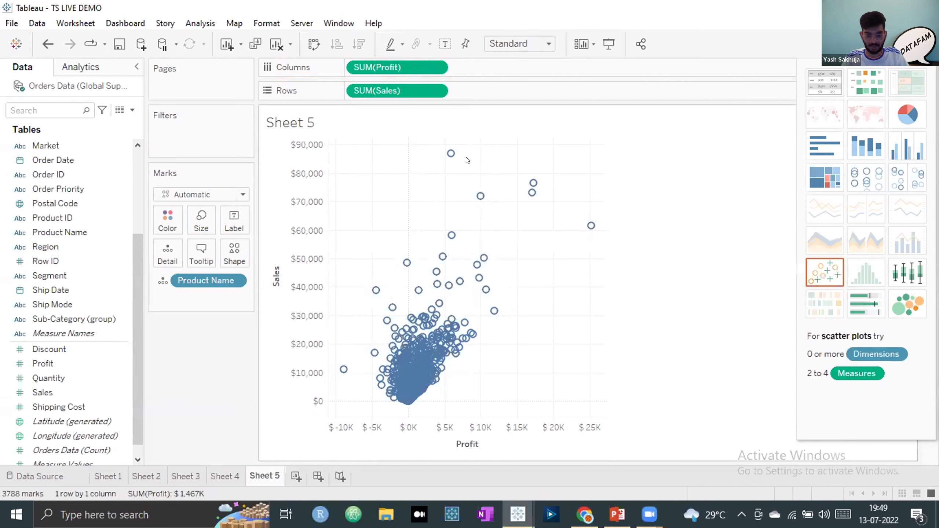
{"action": "mouse_move", "coordinate": [453, 159]}
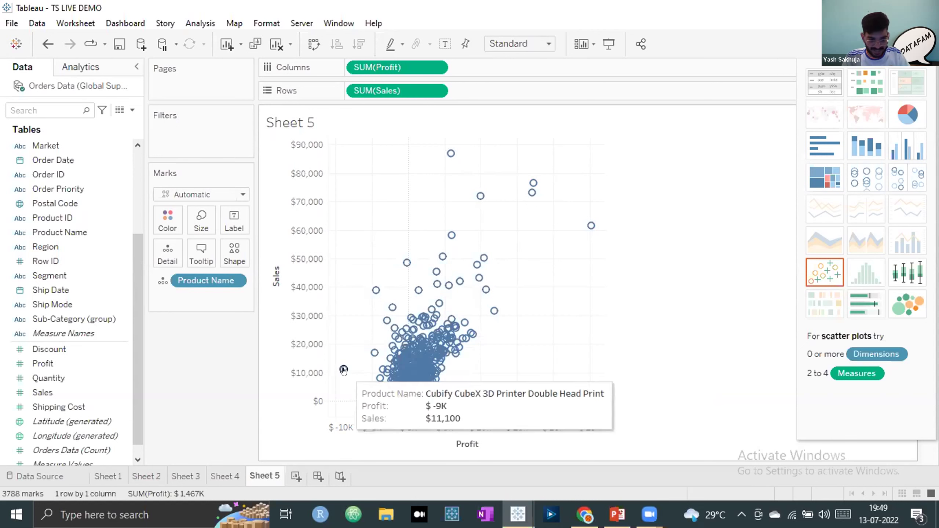
{"action": "mouse_move", "coordinate": [343, 369]}
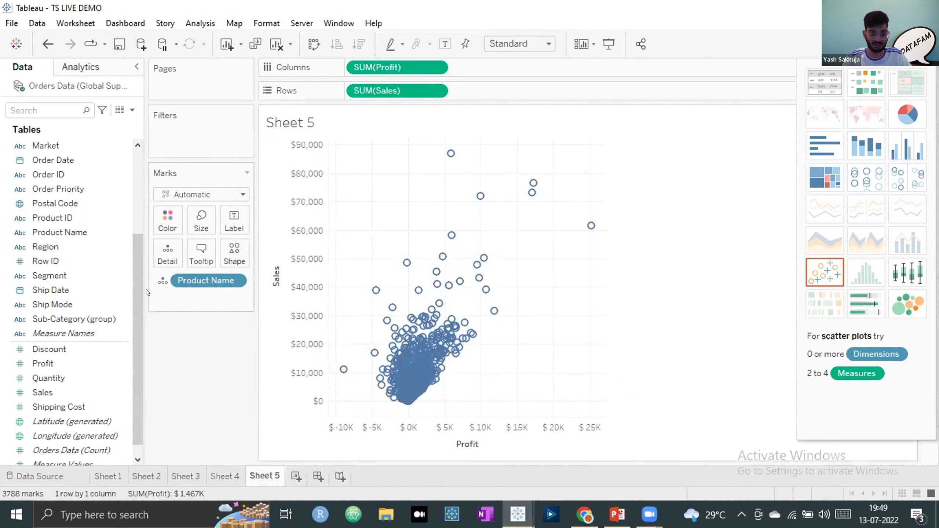
Color the scatter plot points by Category.
{"action": "left_click_drag", "start_coordinate": [133, 278], "coordinate": [134, 180]}
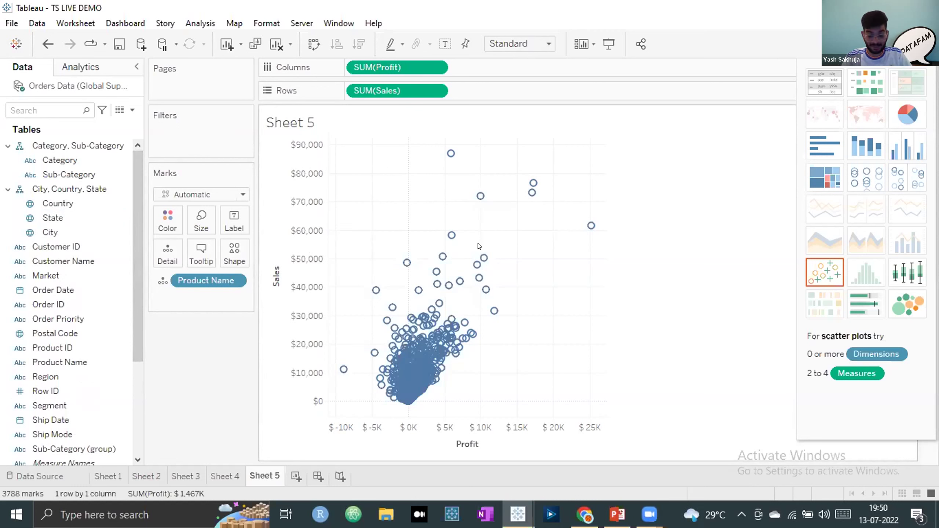
{"action": "mouse_move", "coordinate": [480, 250]}
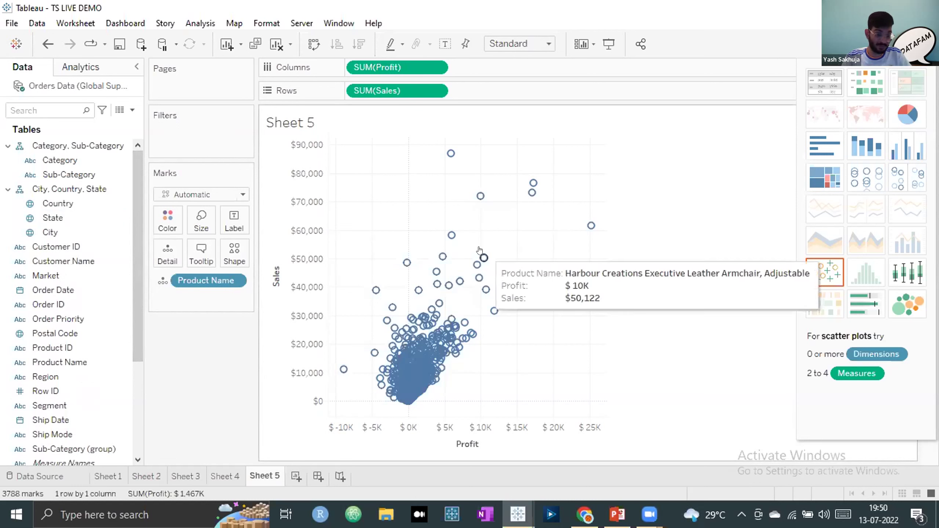
{"action": "mouse_move", "coordinate": [445, 280]}
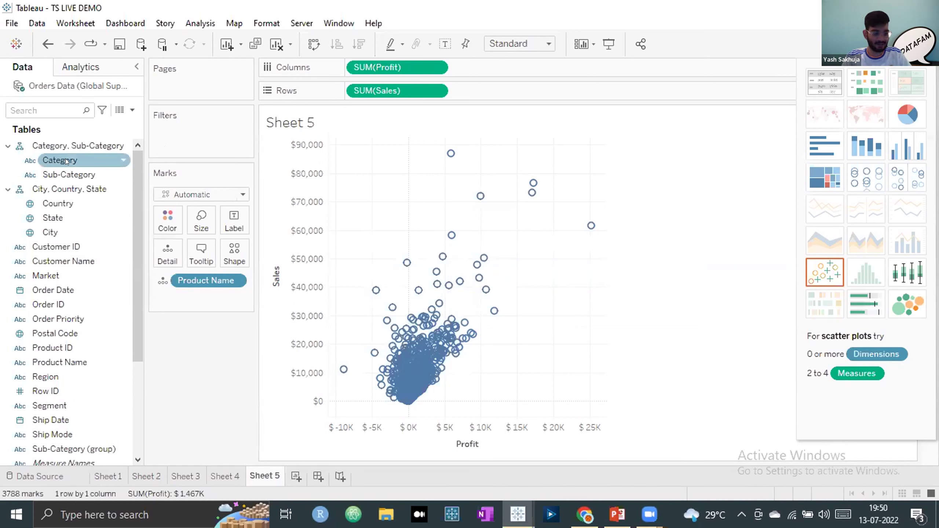
{"action": "left_click_drag", "start_coordinate": [65, 159], "coordinate": [166, 214]}
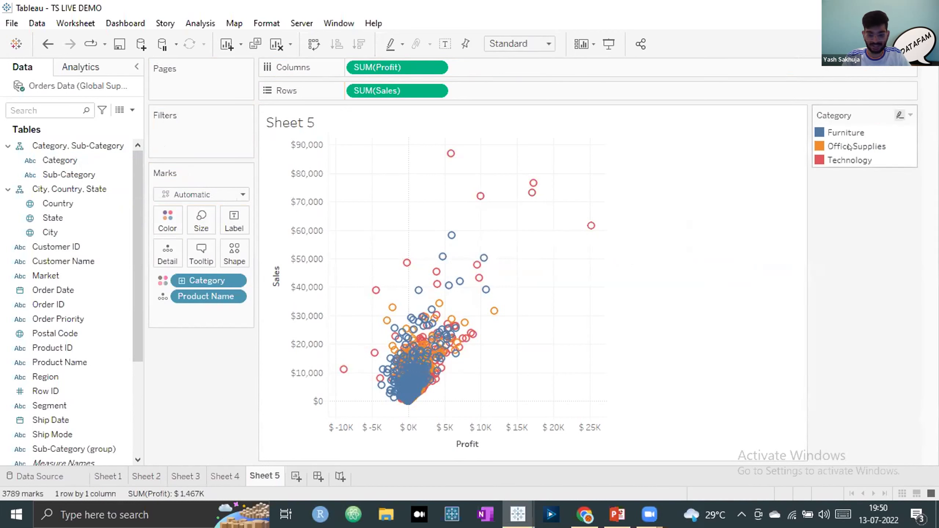
Examine the category, product, profit and sales details of several colored points across the scatter plot.
{"action": "mouse_move", "coordinate": [477, 256]}
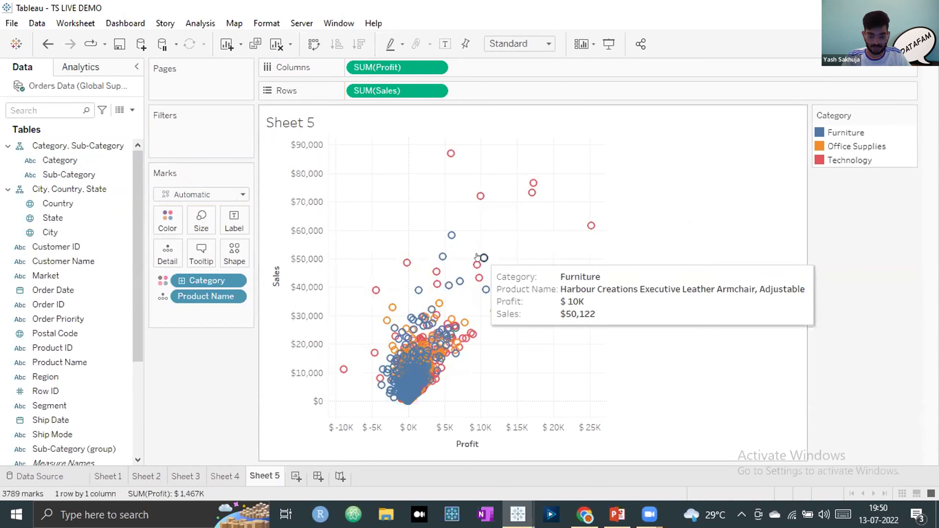
{"action": "mouse_move", "coordinate": [550, 204]}
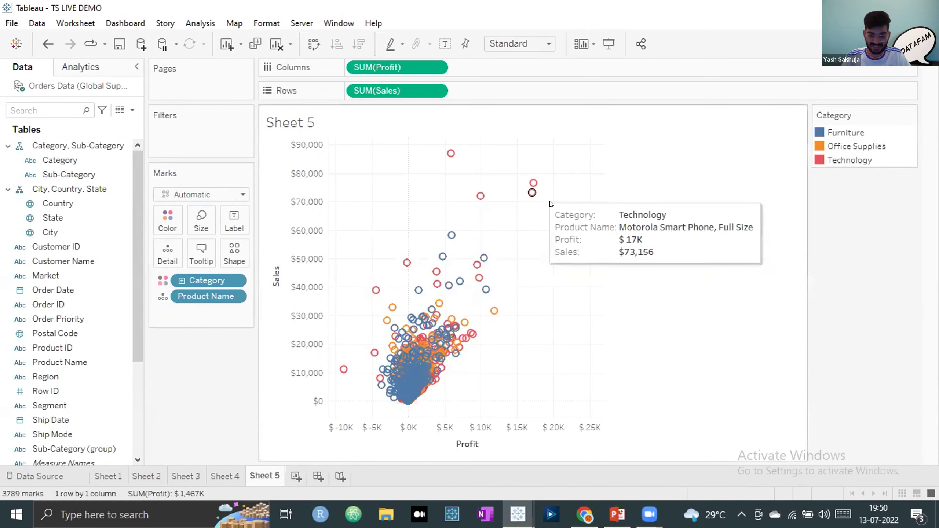
{"action": "mouse_move", "coordinate": [412, 390]}
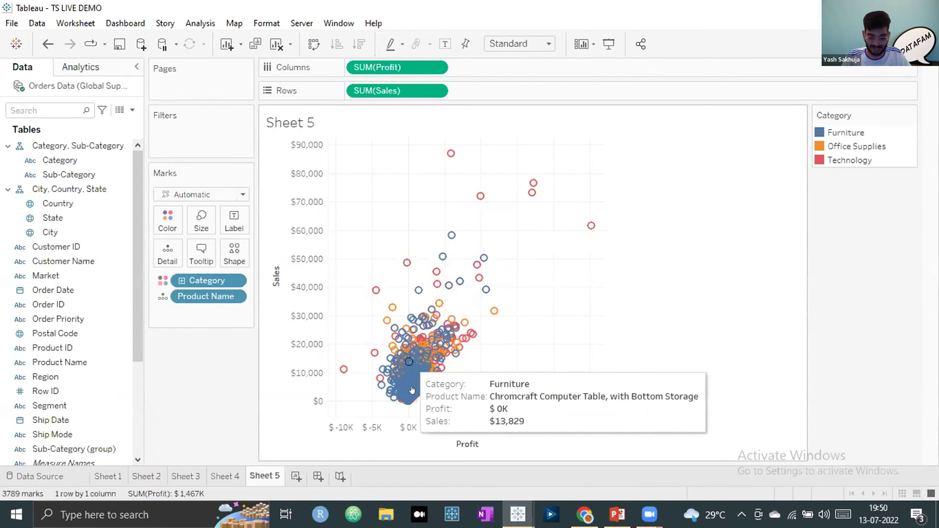
{"action": "mouse_move", "coordinate": [457, 317]}
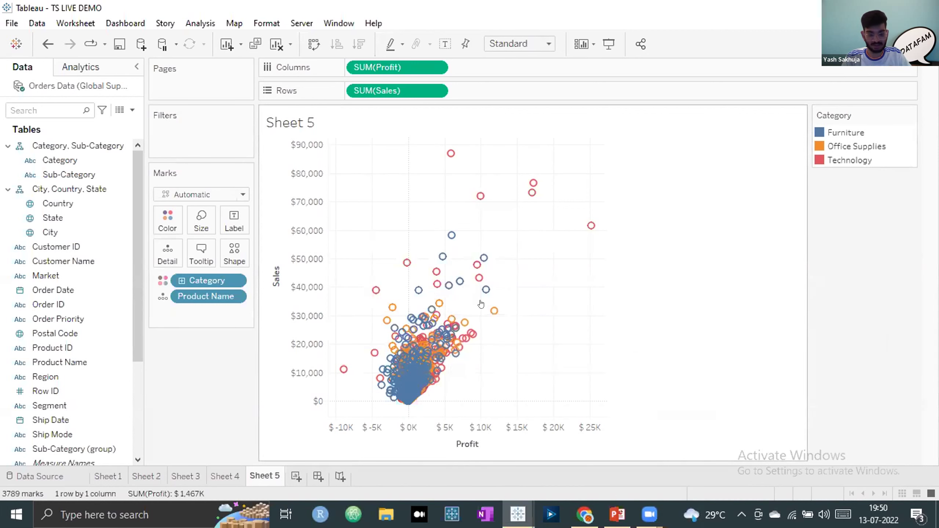
Change the scatter plot's mark type to Circle.
{"action": "left_click", "coordinate": [198, 195]}
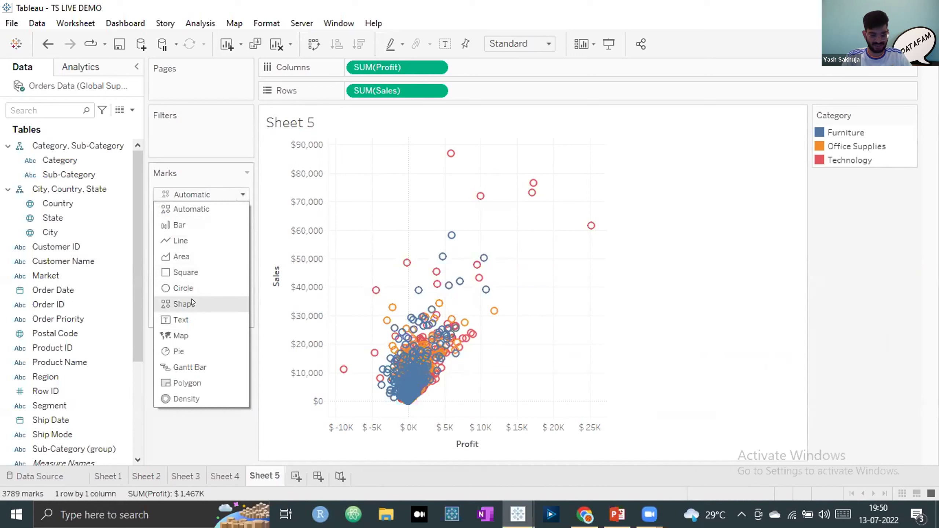
{"action": "left_click", "coordinate": [191, 287]}
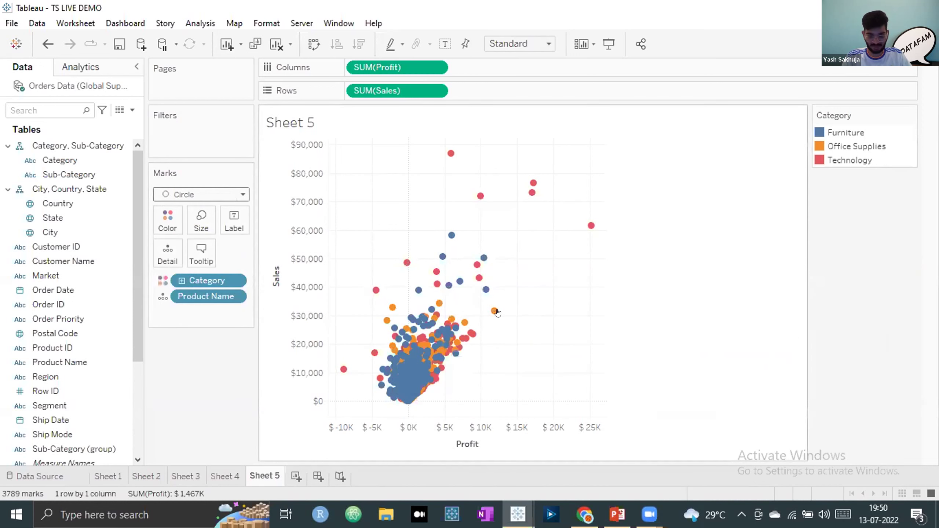
{"action": "mouse_move", "coordinate": [476, 325]}
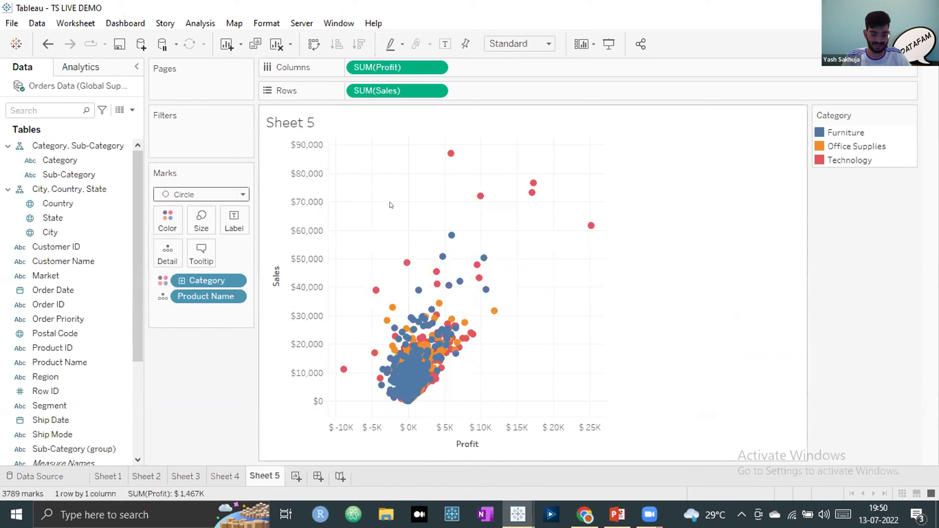
{"action": "left_click", "coordinate": [90, 71]}
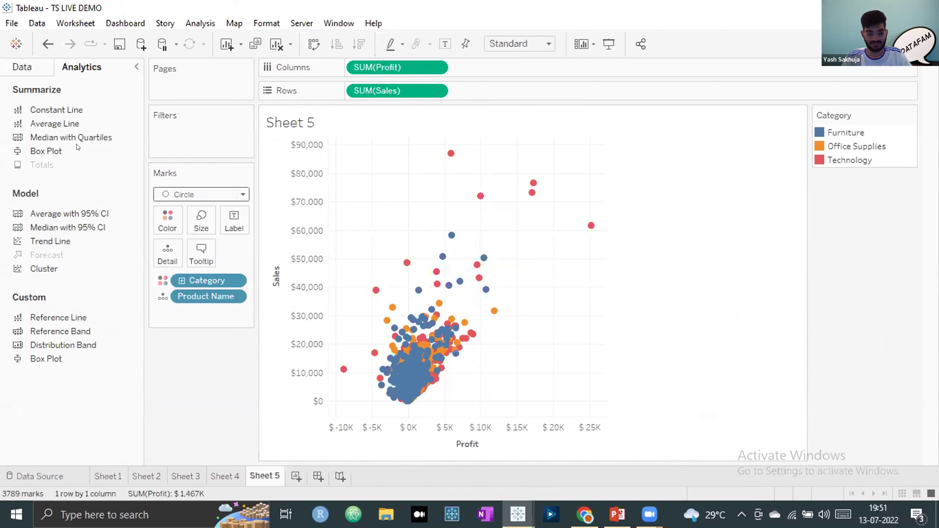
{"action": "left_click", "coordinate": [28, 70]}
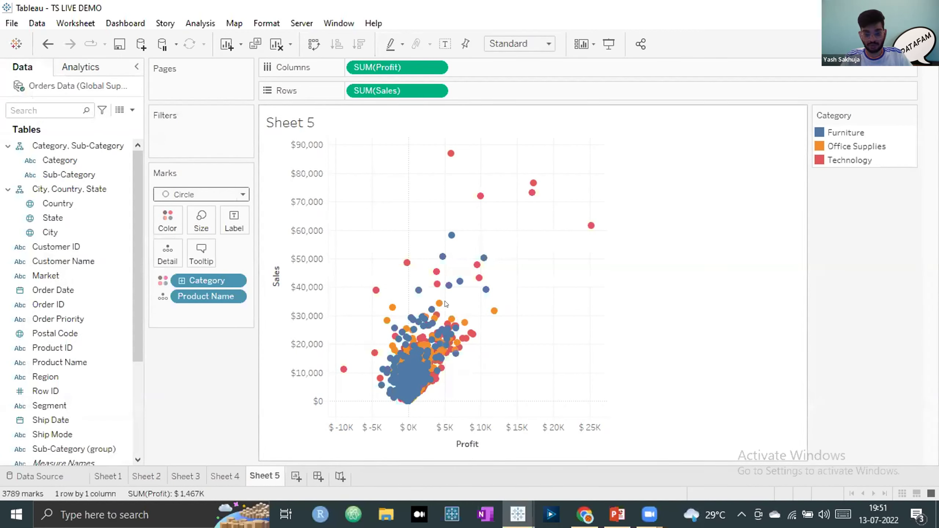
{"action": "mouse_move", "coordinate": [479, 295]}
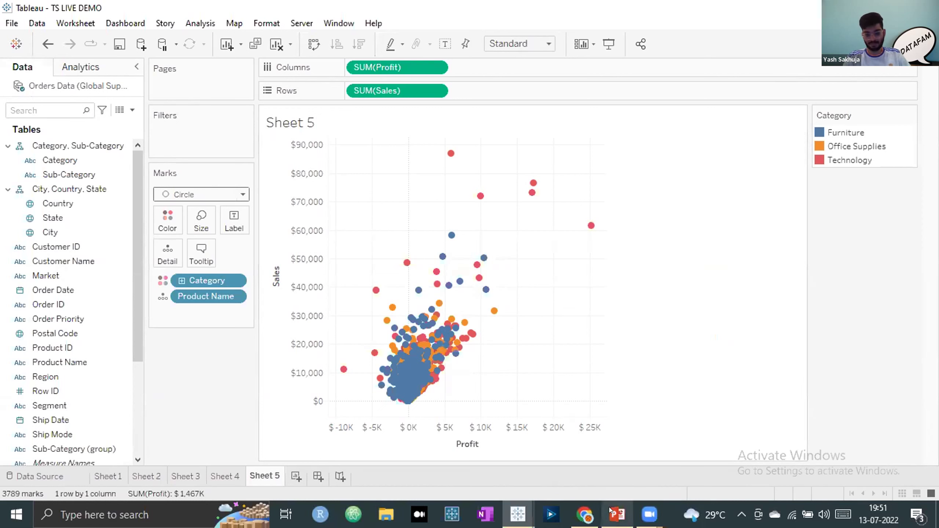
Check the chart checklist slide in PowerPoint, return to the TS LIVE DEMO workbook in Tableau and add a new worksheet.
{"action": "mouse_move", "coordinate": [610, 512]}
{"action": "left_click", "coordinate": [621, 455]}
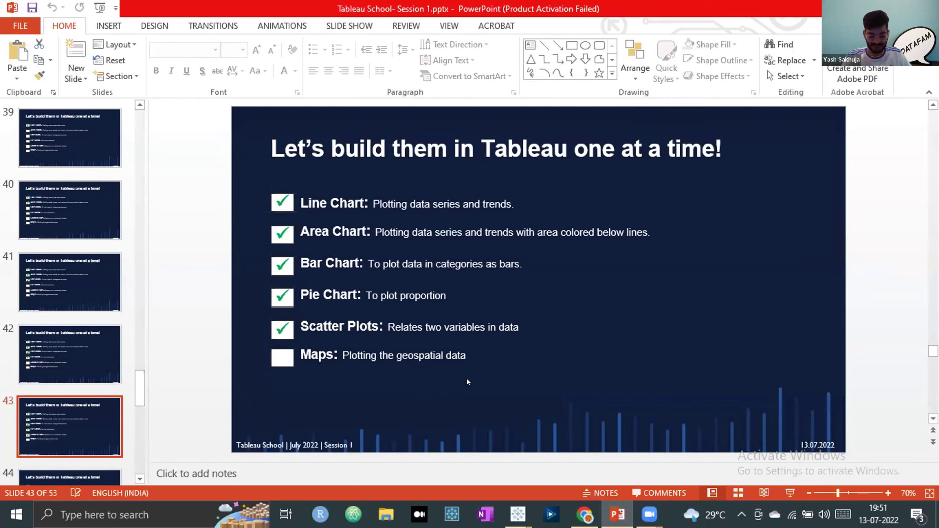
{"action": "mouse_move", "coordinate": [517, 513]}
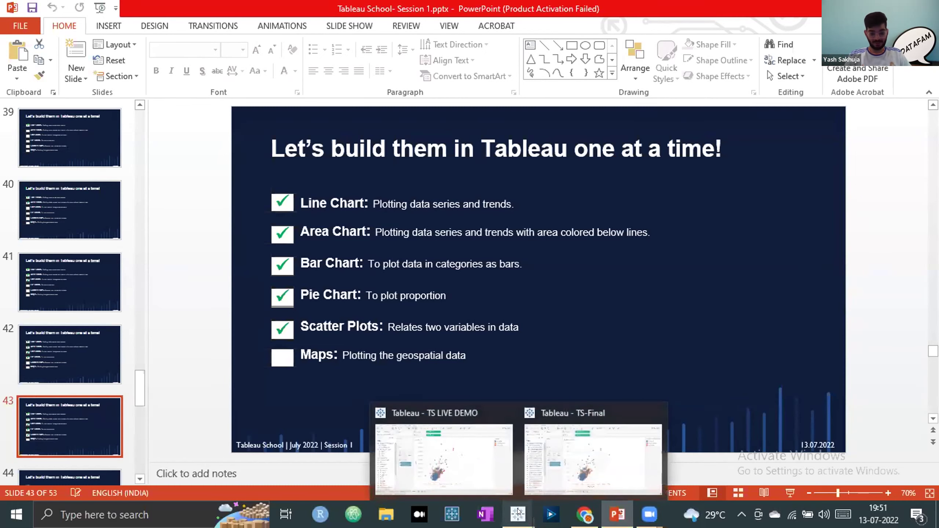
{"action": "left_click", "coordinate": [487, 459]}
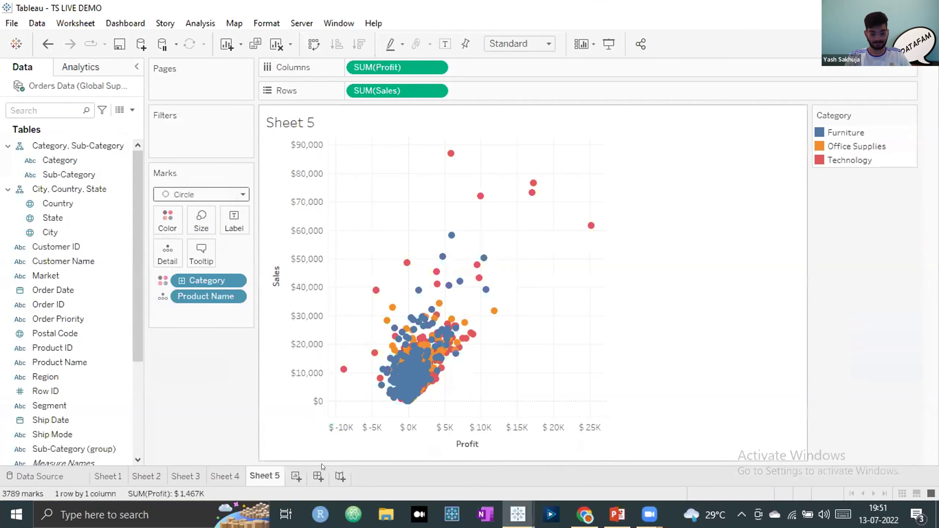
{"action": "left_click", "coordinate": [295, 476]}
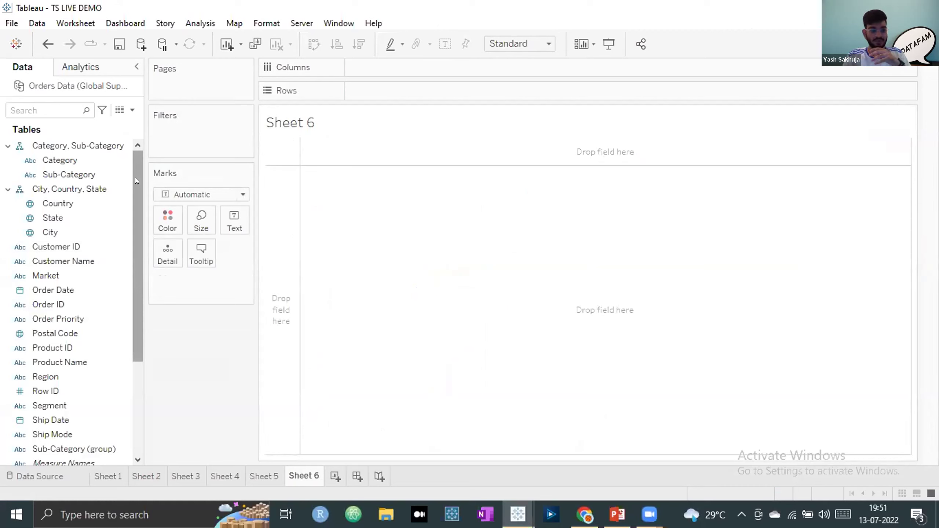
Examine the geographic Country, State and City fields inside the City, Country, State hierarchy.
{"action": "mouse_move", "coordinate": [135, 179]}
{"action": "left_mouse_down"}
{"action": "mouse_move", "coordinate": [133, 200]}
{"action": "mouse_move", "coordinate": [132, 188]}
{"action": "left_mouse_up"}
{"action": "left_click", "coordinate": [57, 189]}
{"action": "left_click", "coordinate": [28, 204]}
{"action": "left_click", "coordinate": [26, 190]}
{"action": "left_click", "coordinate": [28, 204]}
{"action": "left_click", "coordinate": [26, 191]}
{"action": "left_click", "coordinate": [28, 204]}
{"action": "left_click", "coordinate": [26, 190]}
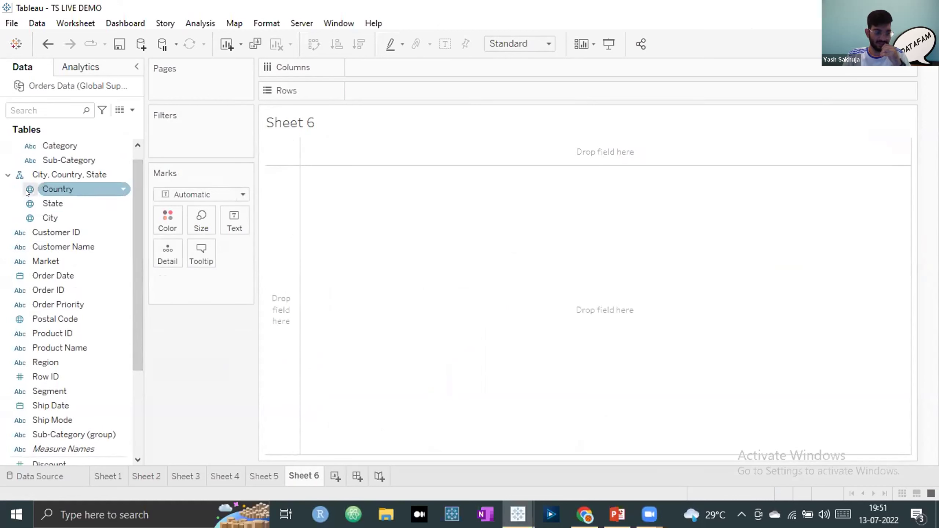
{"action": "left_click", "coordinate": [28, 205]}
{"action": "left_click", "coordinate": [29, 218]}
{"action": "left_click", "coordinate": [28, 203]}
{"action": "left_click", "coordinate": [28, 189]}
{"action": "left_click", "coordinate": [28, 203]}
{"action": "left_click", "coordinate": [71, 189]}
{"action": "left_click", "coordinate": [67, 179]}
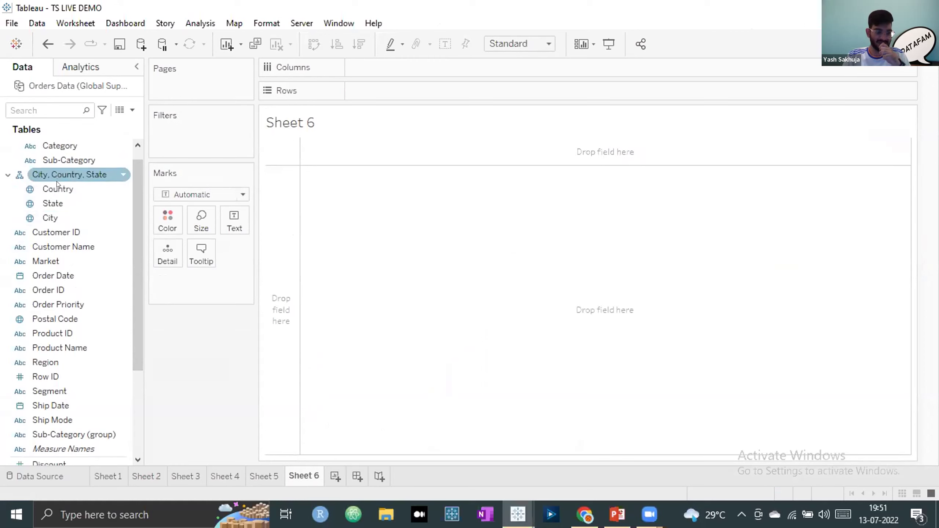
{"action": "left_click", "coordinate": [56, 189]}
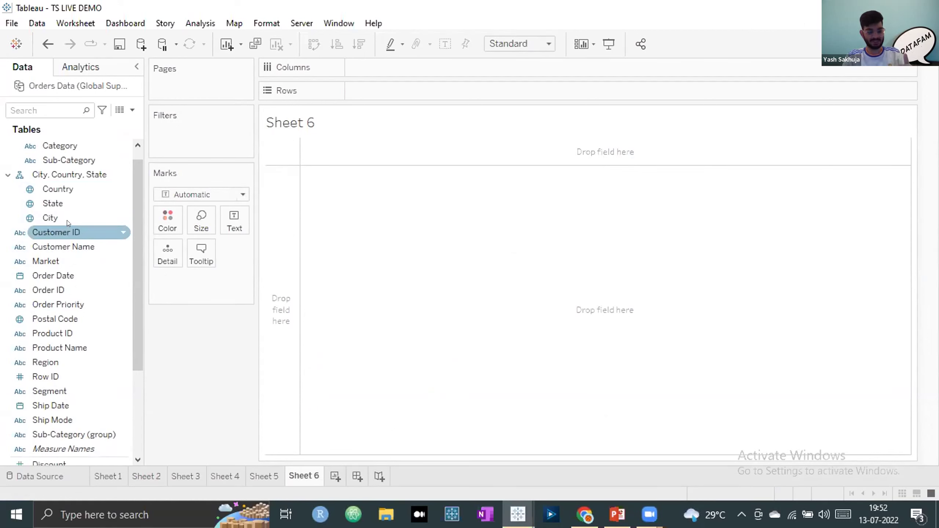
Look through the field list for the generated Latitude and Longitude fields and return to the location hierarchy.
{"action": "left_click_drag", "start_coordinate": [135, 231], "coordinate": [134, 344]}
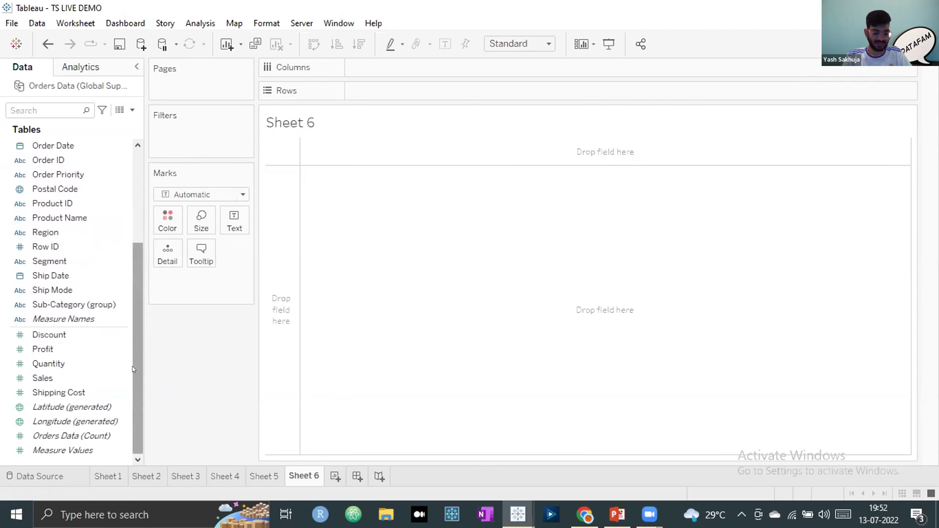
{"action": "left_click_drag", "start_coordinate": [135, 335], "coordinate": [134, 212]}
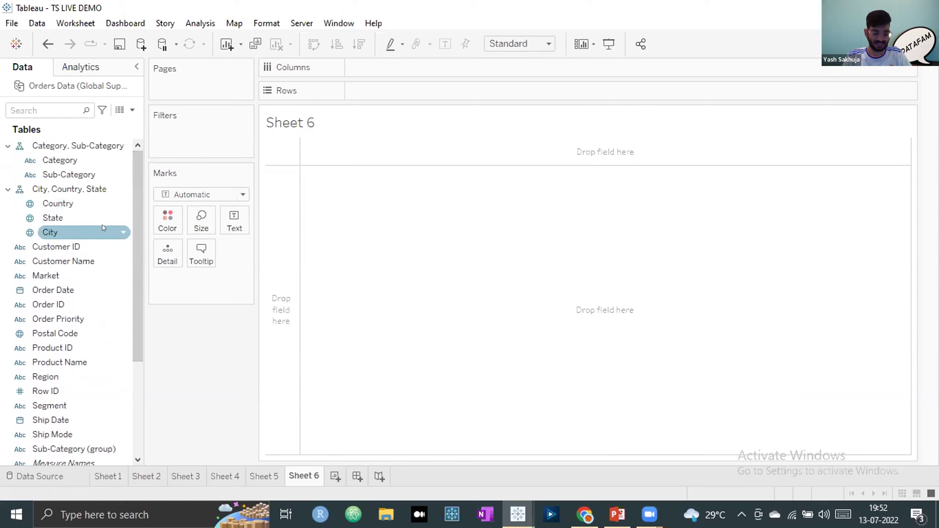
{"action": "left_click_drag", "start_coordinate": [134, 224], "coordinate": [131, 332]}
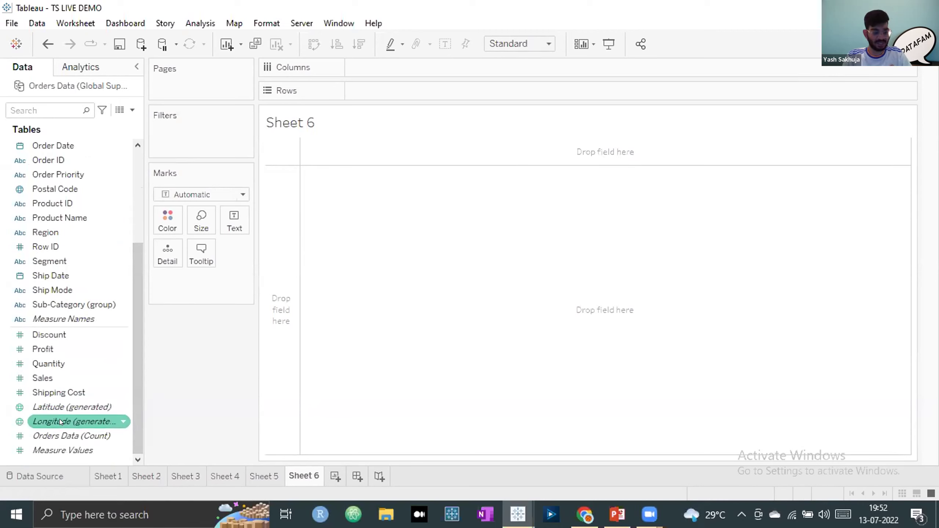
{"action": "left_click_drag", "start_coordinate": [134, 343], "coordinate": [133, 244]}
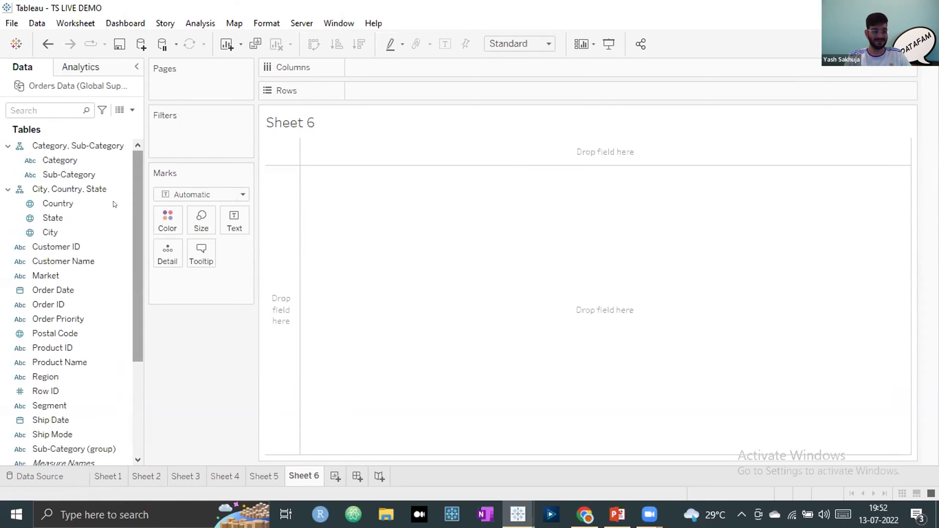
Plot the Country field from the location hierarchy as a world map and inspect a few of its country points.
{"action": "left_click", "coordinate": [76, 188]}
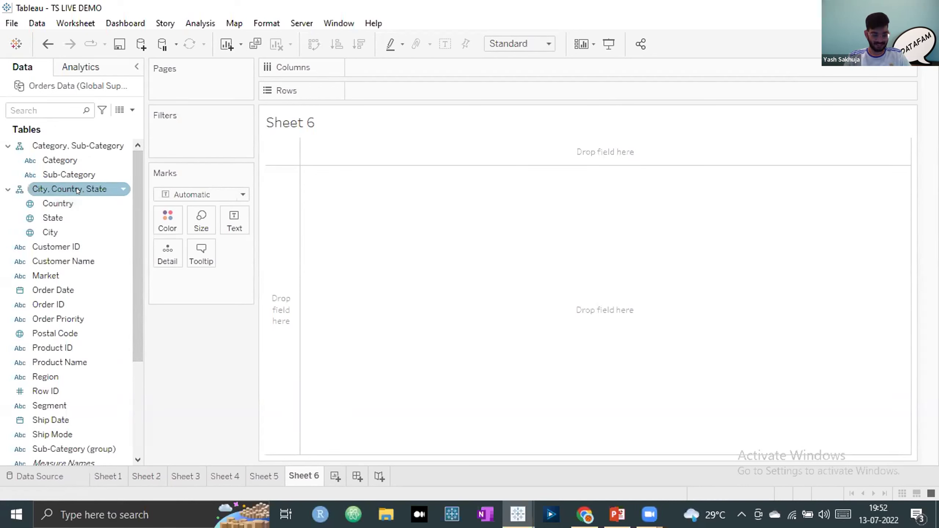
{"action": "mouse_move", "coordinate": [77, 188]}
{"action": "left_mouse_down"}
{"action": "mouse_move", "coordinate": [99, 192]}
{"action": "mouse_move", "coordinate": [70, 187]}
{"action": "left_mouse_up"}
{"action": "left_click", "coordinate": [67, 203]}
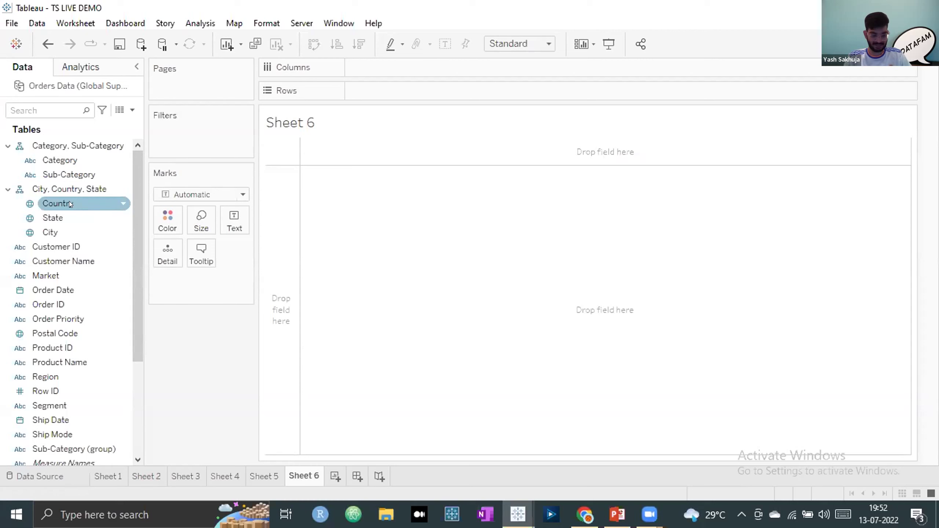
{"action": "double_click", "coordinate": [69, 203]}
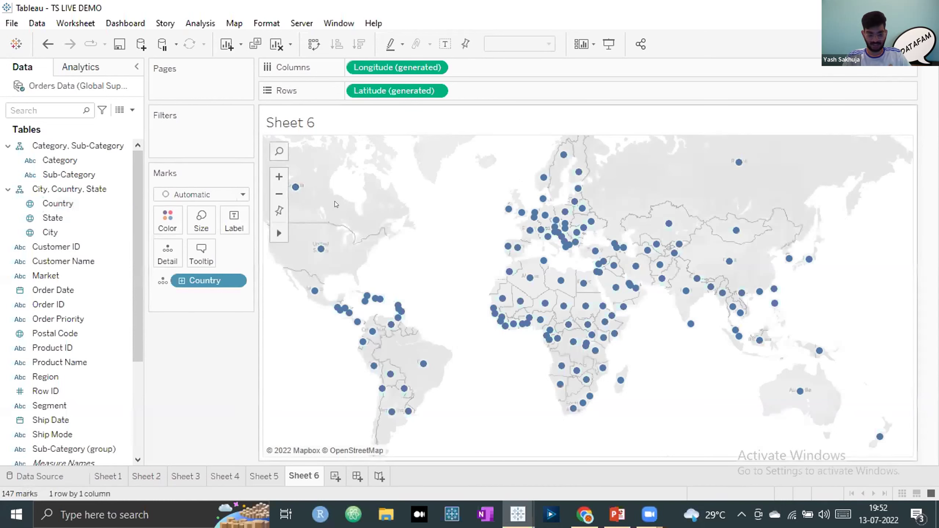
{"action": "mouse_move", "coordinate": [322, 290]}
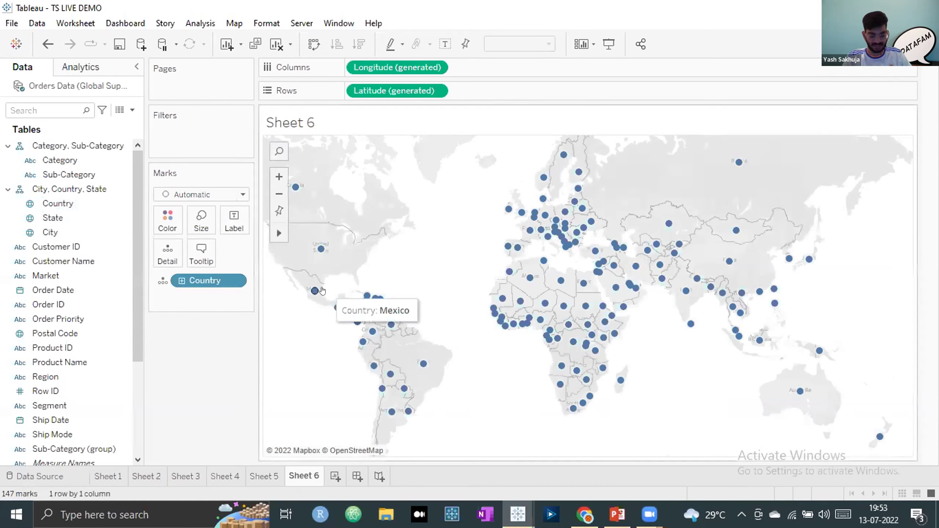
{"action": "mouse_move", "coordinate": [589, 306]}
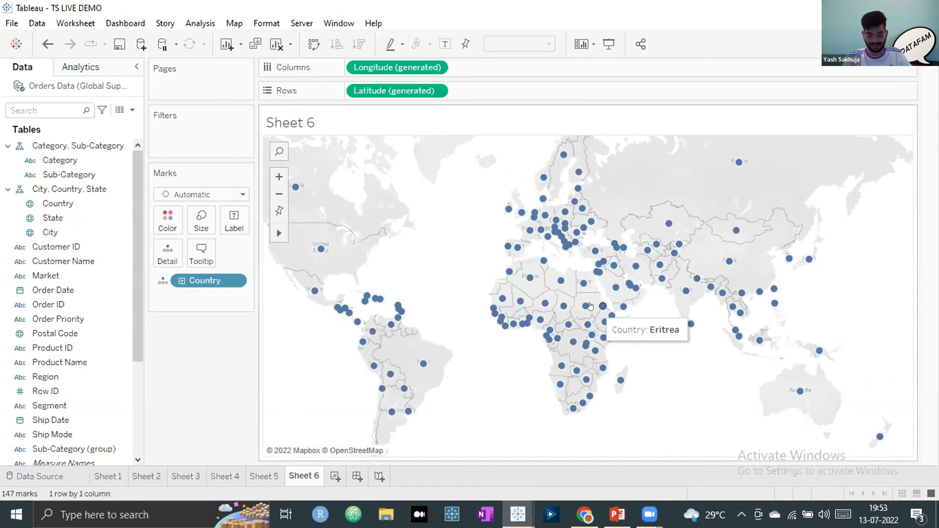
{"action": "mouse_move", "coordinate": [689, 293]}
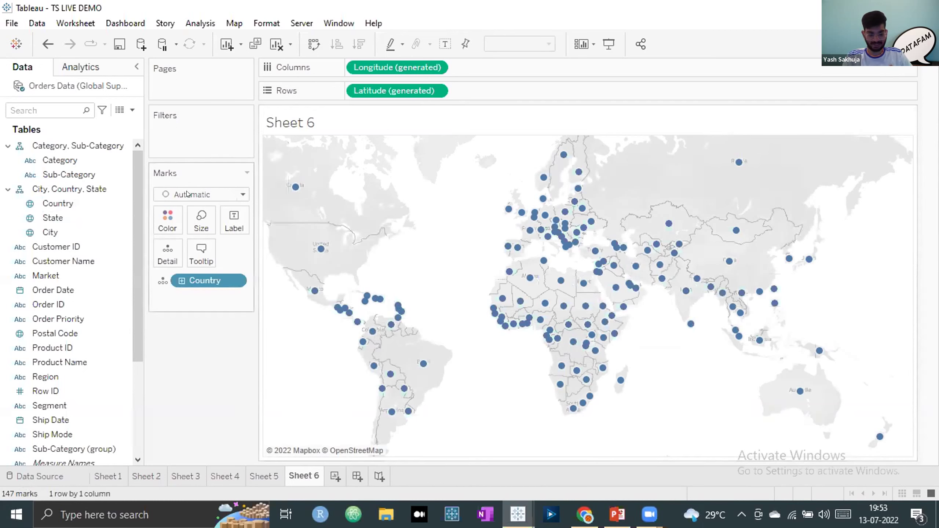
{"action": "mouse_move", "coordinate": [544, 215]}
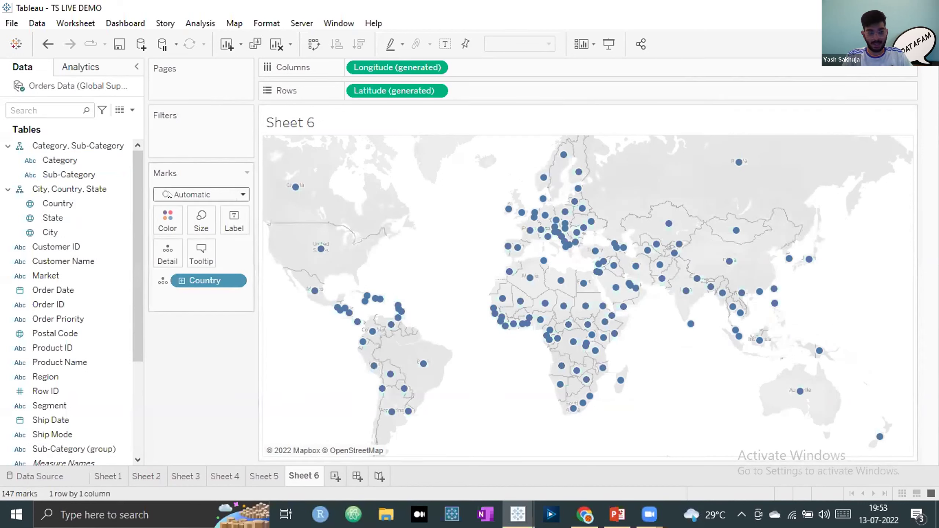
Search the fields for "sale" and color the countries on the map by Sales.
{"action": "left_click", "coordinate": [59, 105]}
{"action": "type", "text": "sale"}
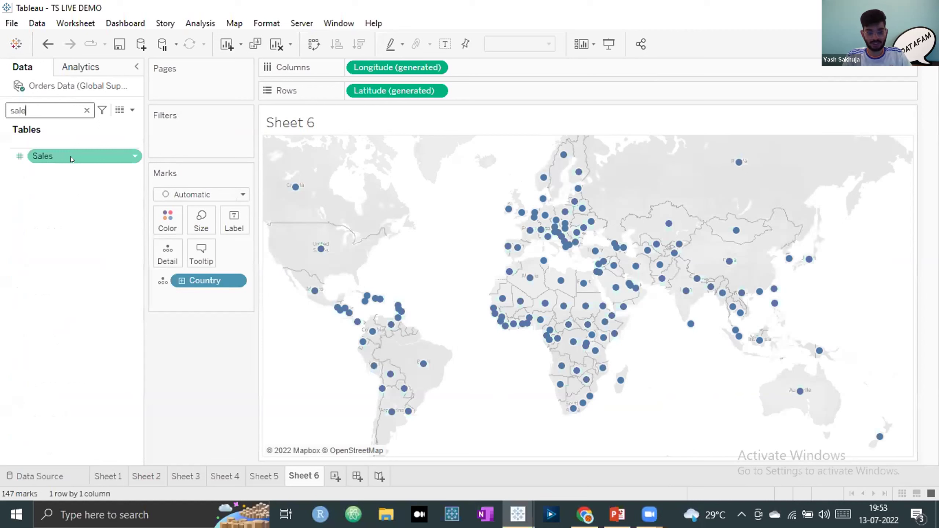
{"action": "left_click_drag", "start_coordinate": [77, 154], "coordinate": [168, 214]}
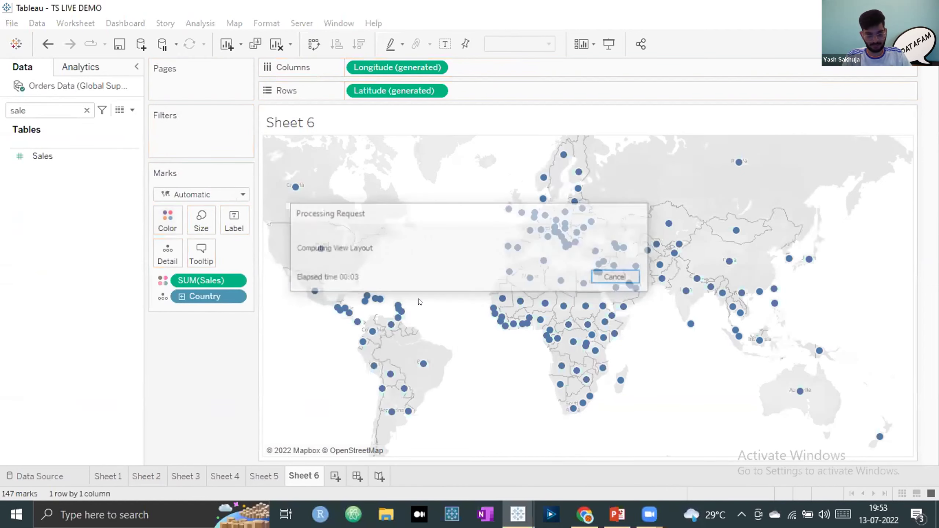
{"action": "mouse_move", "coordinate": [414, 301]}
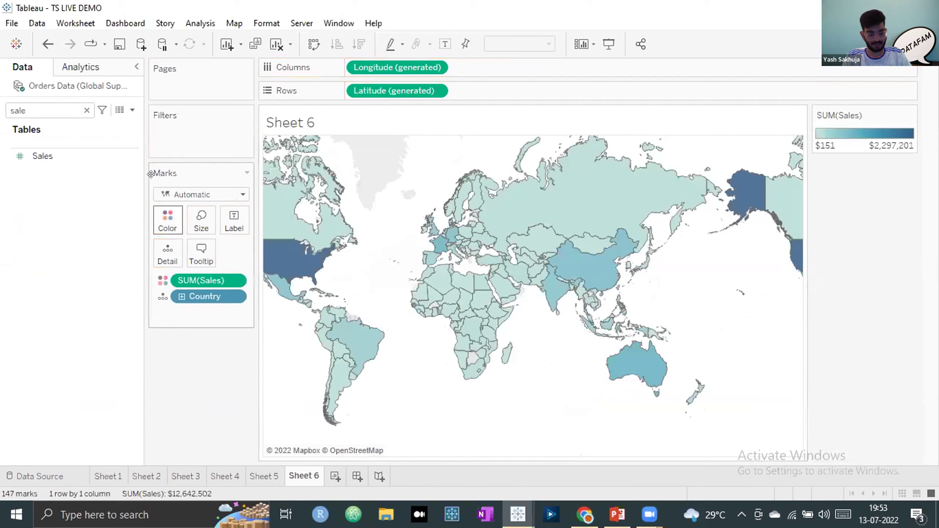
Examine the sales details of several countries on the filled map, including Russia, the United States and India.
{"action": "mouse_move", "coordinate": [309, 237]}
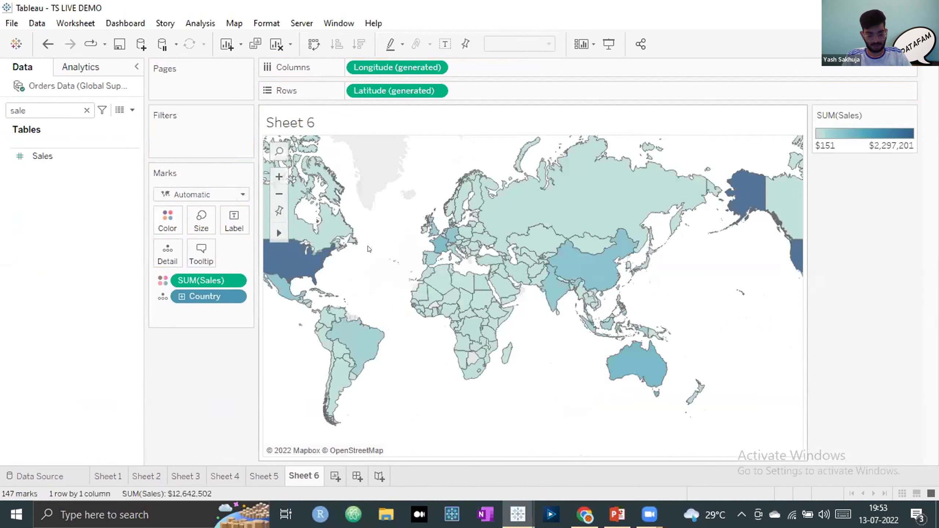
{"action": "mouse_move", "coordinate": [542, 258]}
{"action": "mouse_move", "coordinate": [756, 206]}
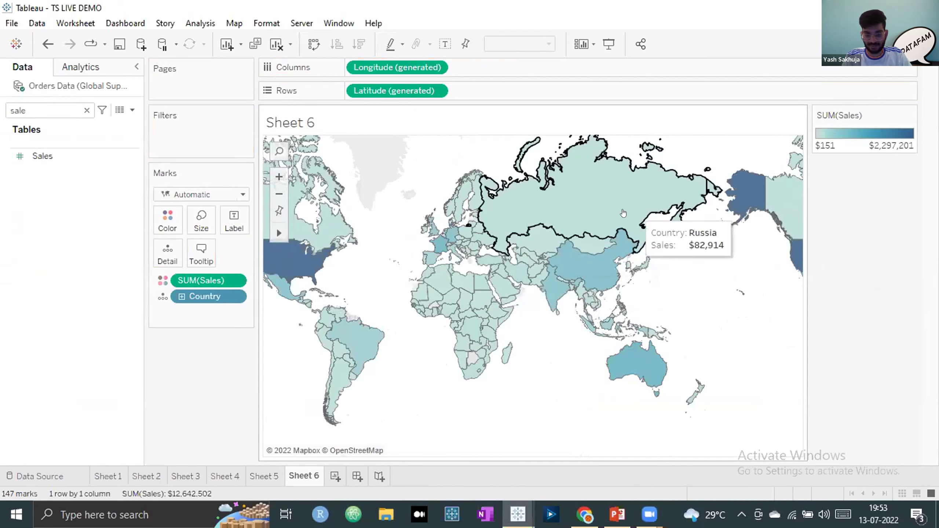
{"action": "mouse_move", "coordinate": [331, 251]}
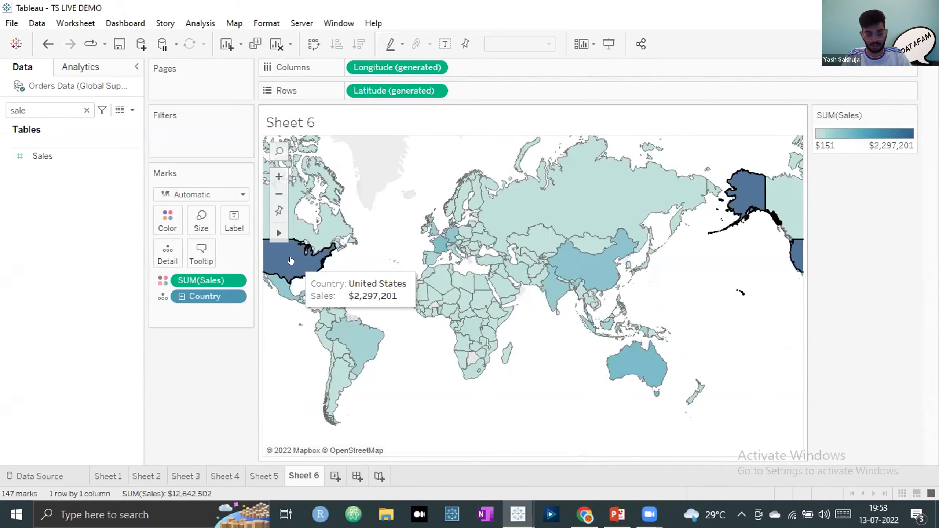
{"action": "mouse_move", "coordinate": [571, 266]}
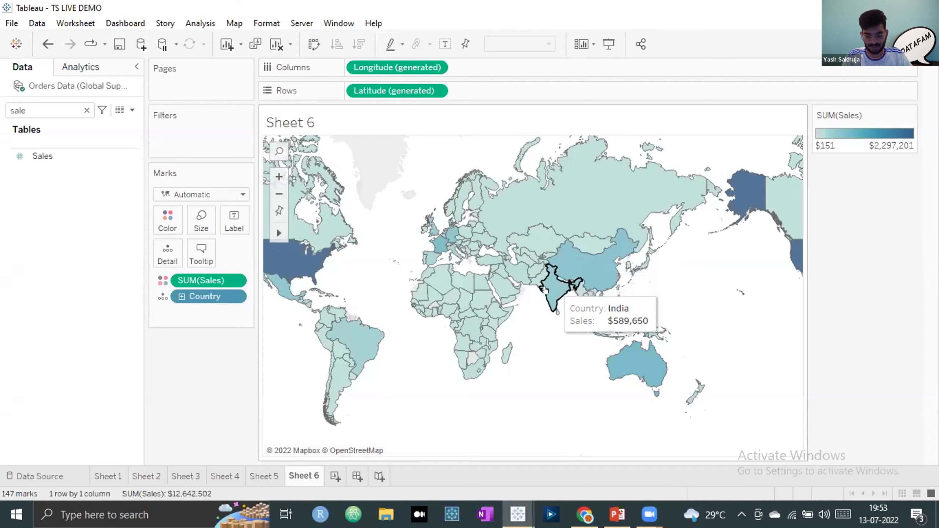
{"action": "mouse_move", "coordinate": [270, 248]}
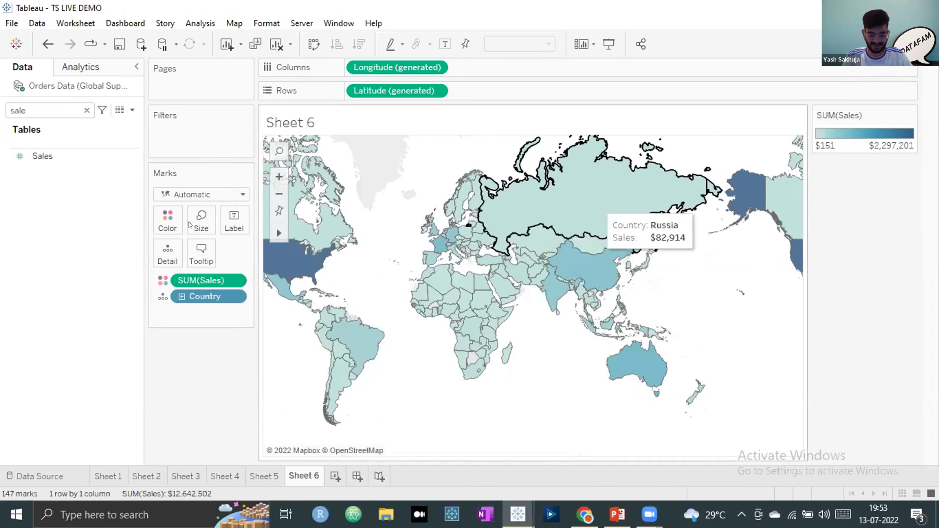
Change the map's mark type to Circle and size the country circles by Sales.
{"action": "left_click", "coordinate": [181, 200]}
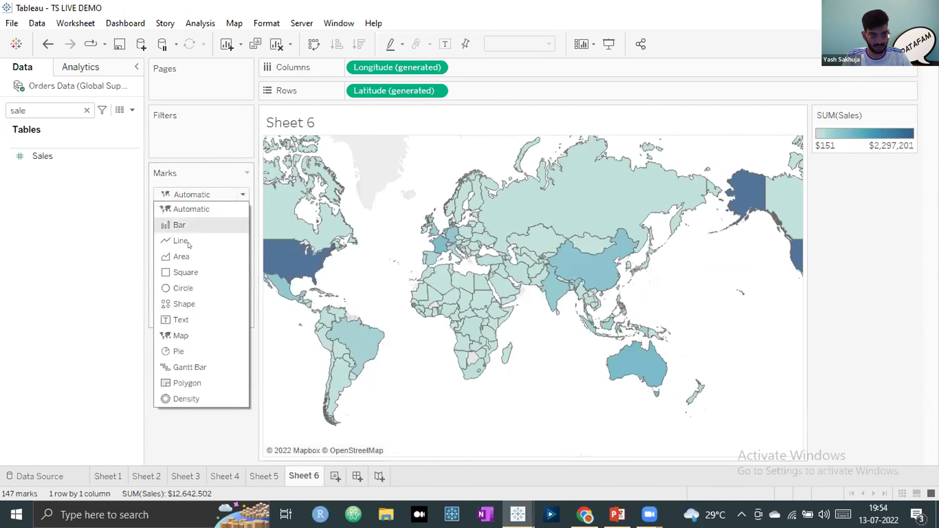
{"action": "key", "text": "Escape"}
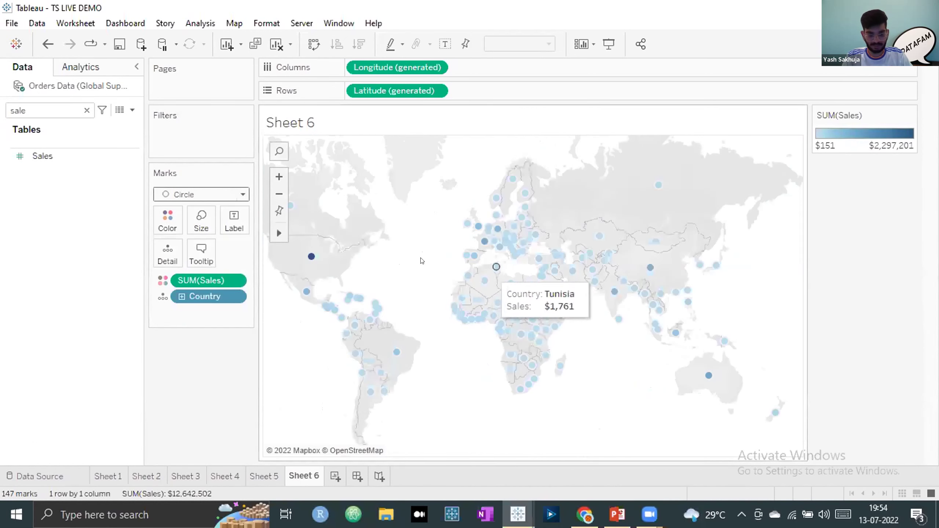
{"action": "left_click", "coordinate": [201, 220]}
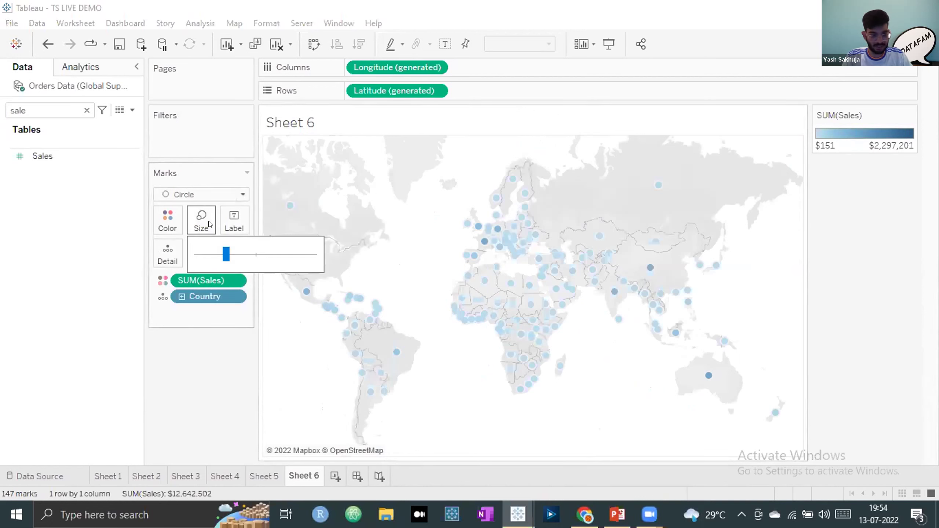
{"action": "left_click_drag", "start_coordinate": [69, 148], "coordinate": [199, 216]}
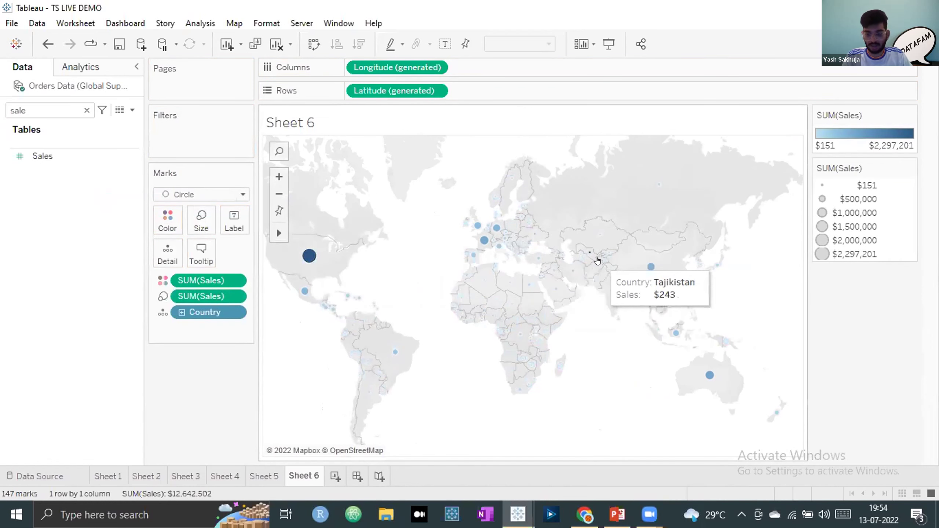
Enlarge the country circles to the midpoint of the size range and clear the "sale" field search.
{"action": "left_click", "coordinate": [199, 223]}
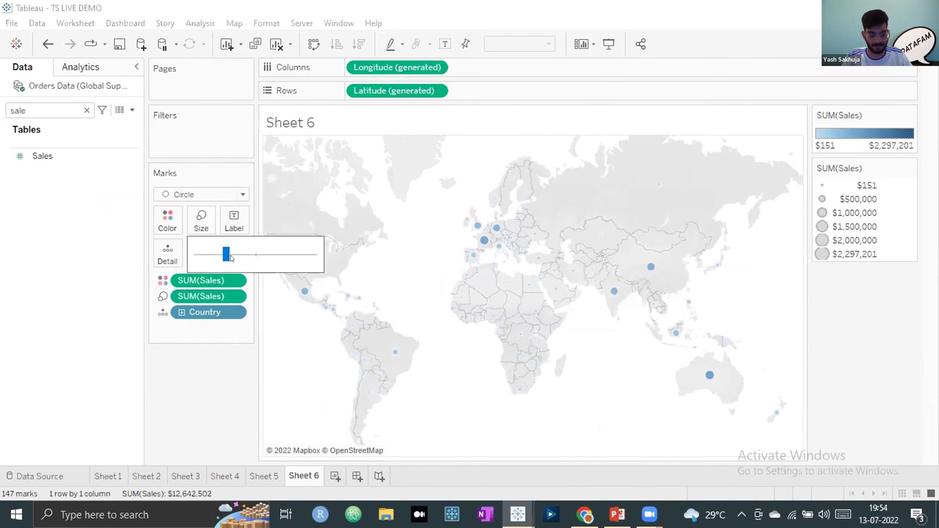
{"action": "left_click_drag", "start_coordinate": [224, 254], "coordinate": [256, 256]}
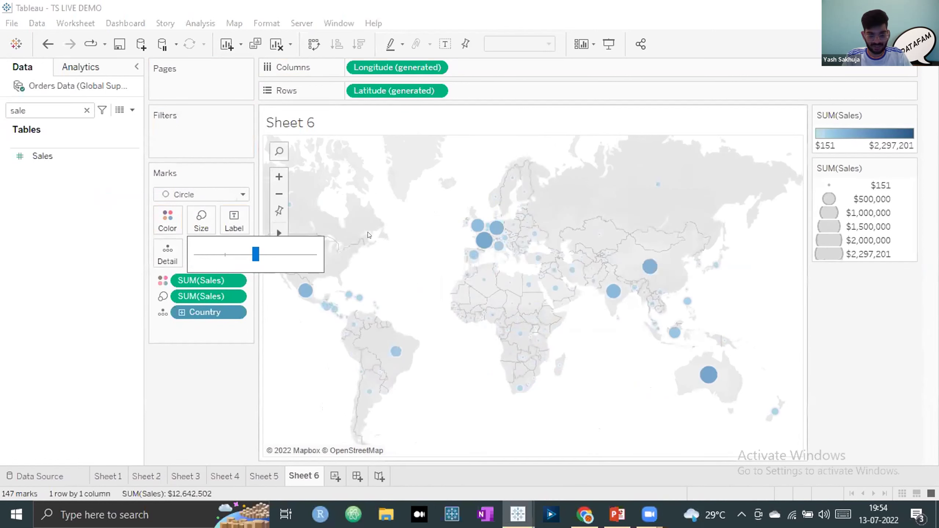
{"action": "left_click", "coordinate": [72, 105]}
{"action": "left_click", "coordinate": [86, 111]}
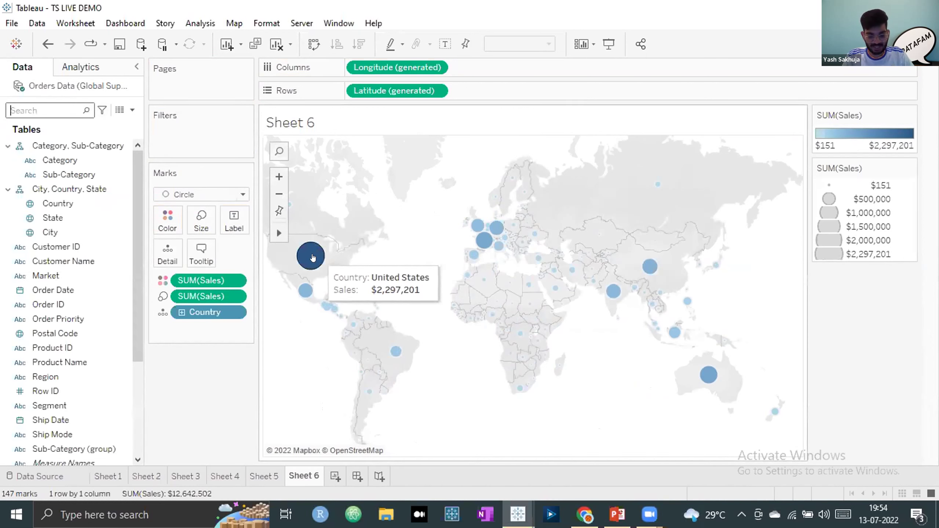
{"action": "mouse_move", "coordinate": [486, 247]}
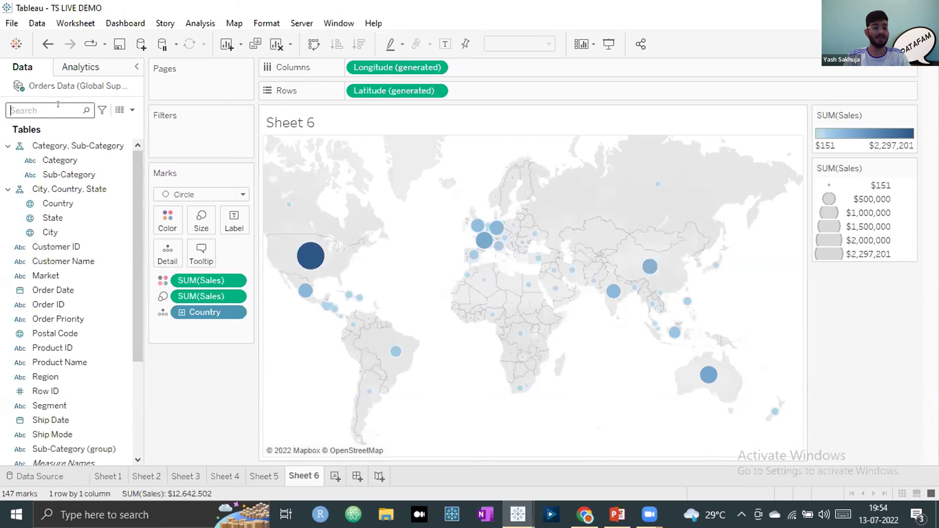
Drill the map down from Country through State to City level.
{"action": "left_click", "coordinate": [181, 312]}
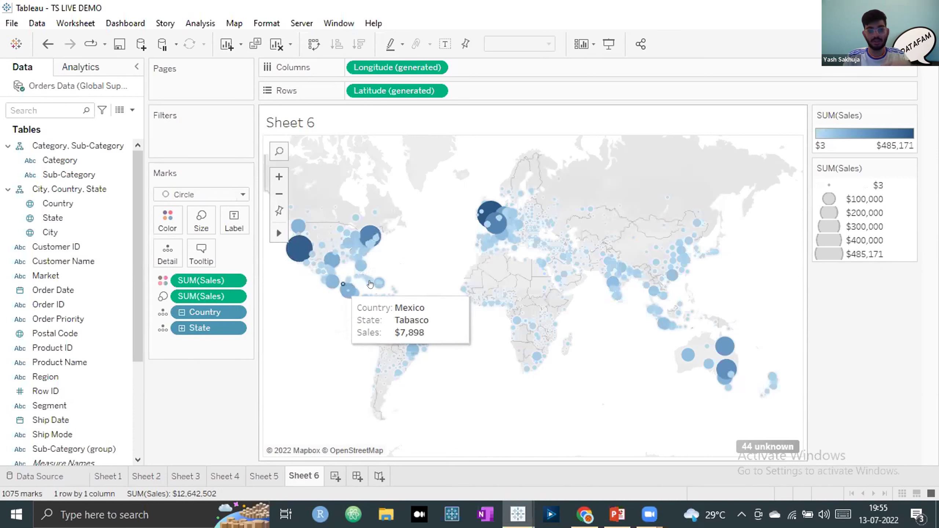
{"action": "mouse_move", "coordinate": [490, 205]}
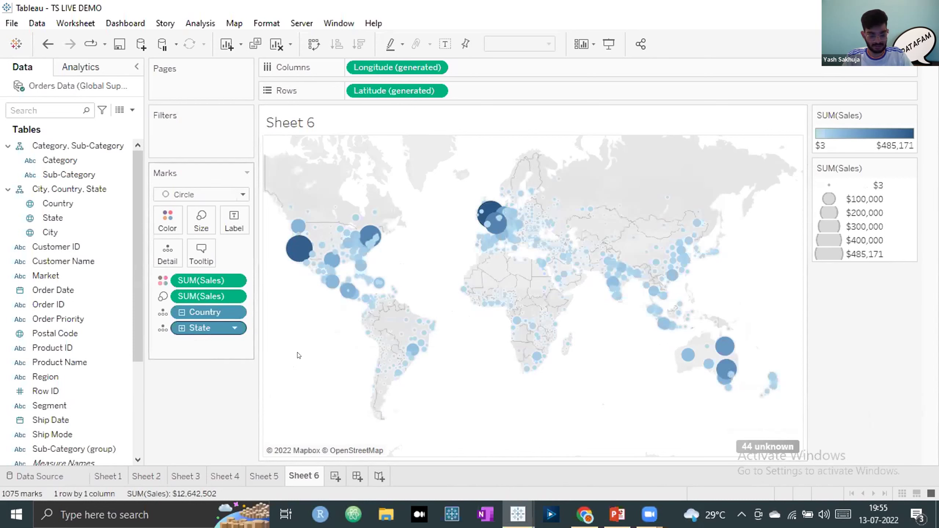
{"action": "left_click", "coordinate": [182, 327]}
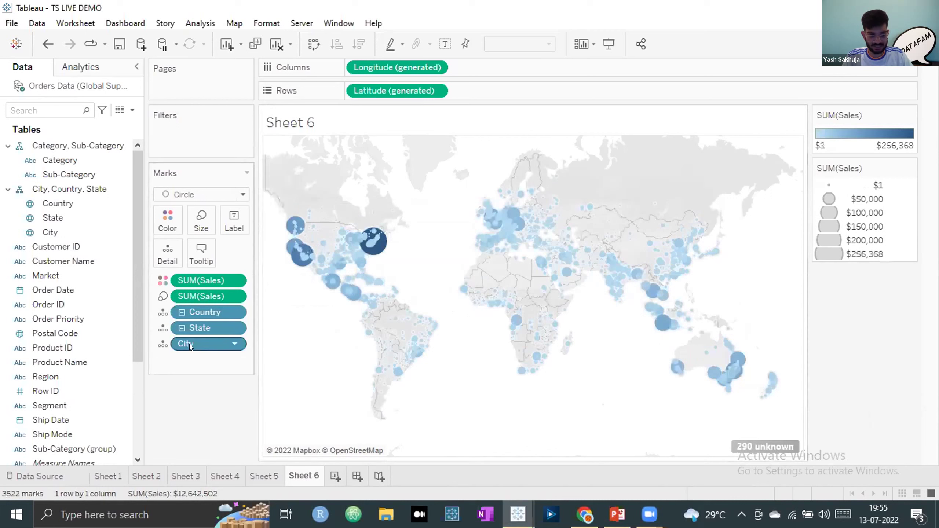
Examine the sales details of city circles across the map, including New York City, San Francisco, London, Newcastle, Dhaka and Mangalore.
{"action": "mouse_move", "coordinate": [445, 356]}
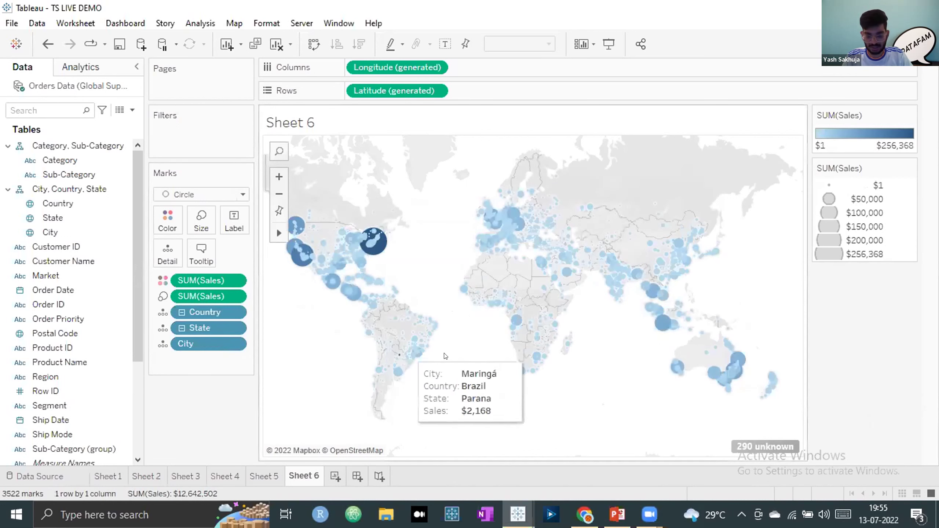
{"action": "mouse_move", "coordinate": [379, 250]}
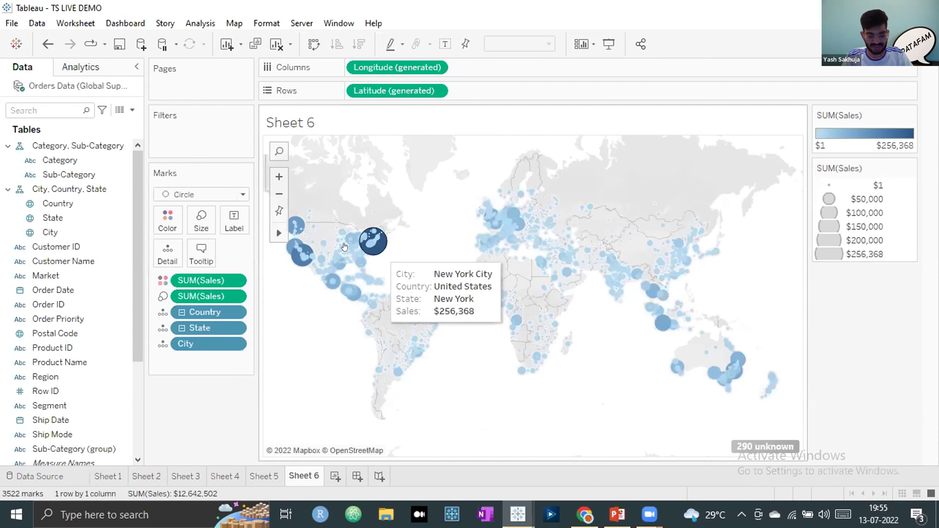
{"action": "mouse_move", "coordinate": [292, 259]}
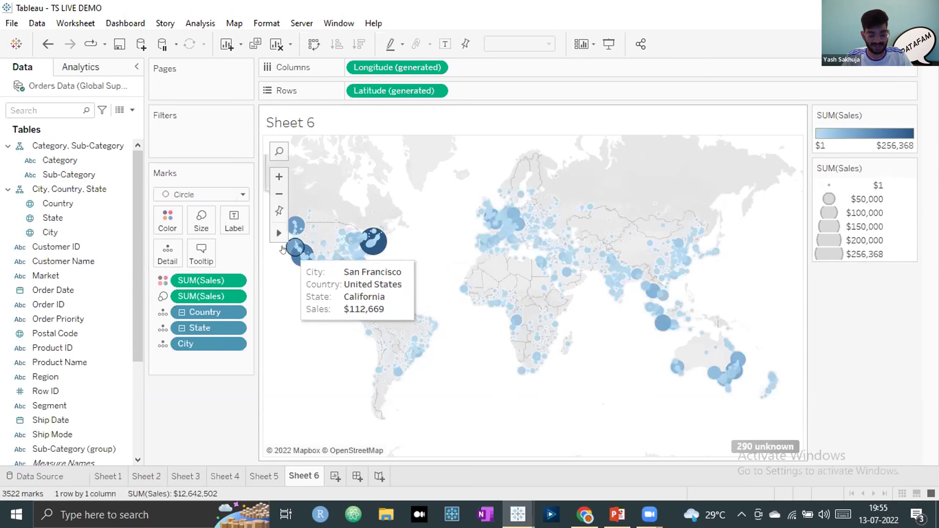
{"action": "mouse_move", "coordinate": [518, 225]}
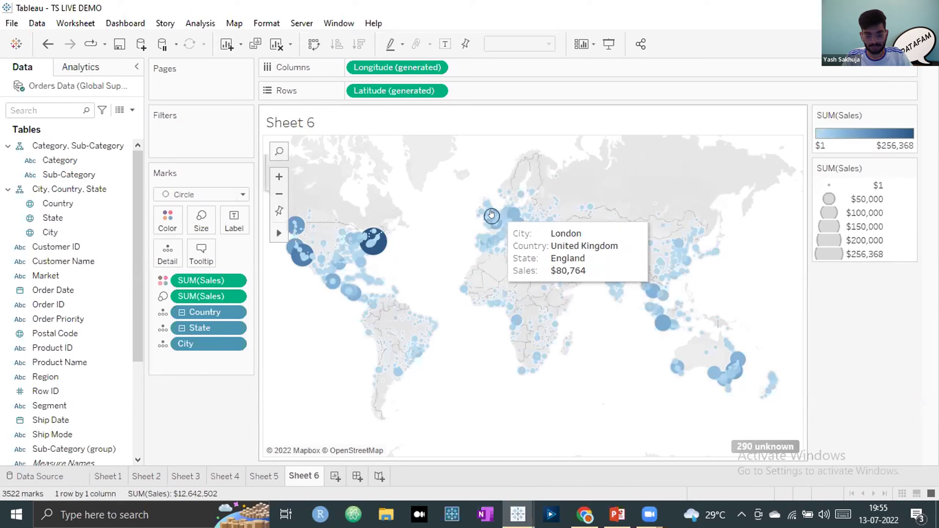
{"action": "mouse_move", "coordinate": [738, 358]}
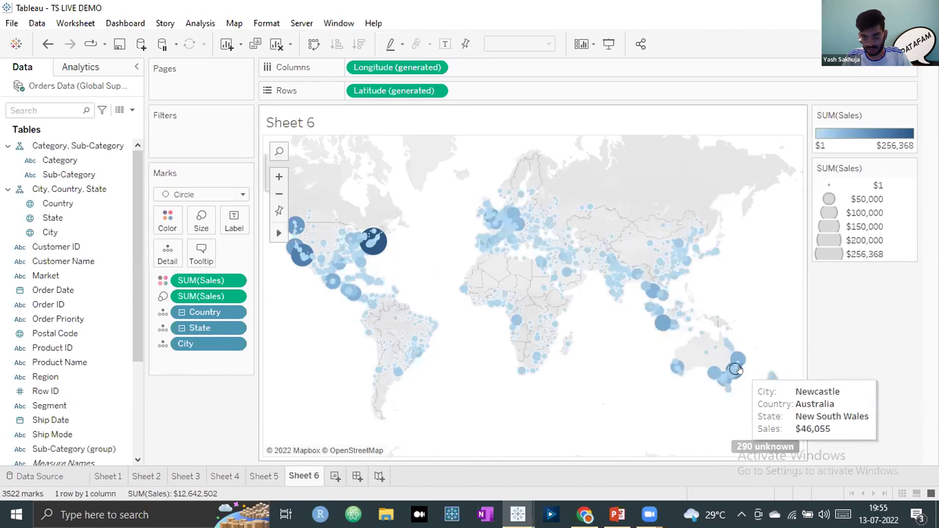
{"action": "mouse_move", "coordinate": [733, 379]}
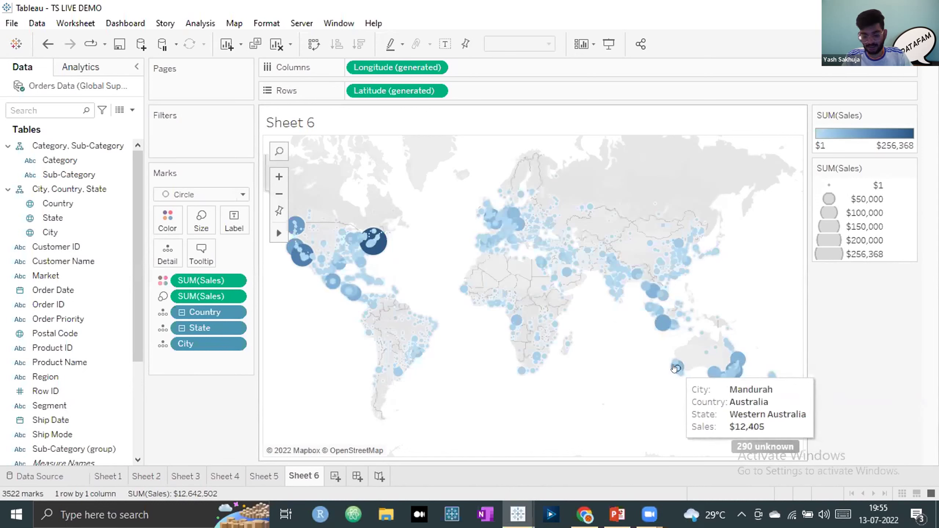
{"action": "mouse_move", "coordinate": [632, 278]}
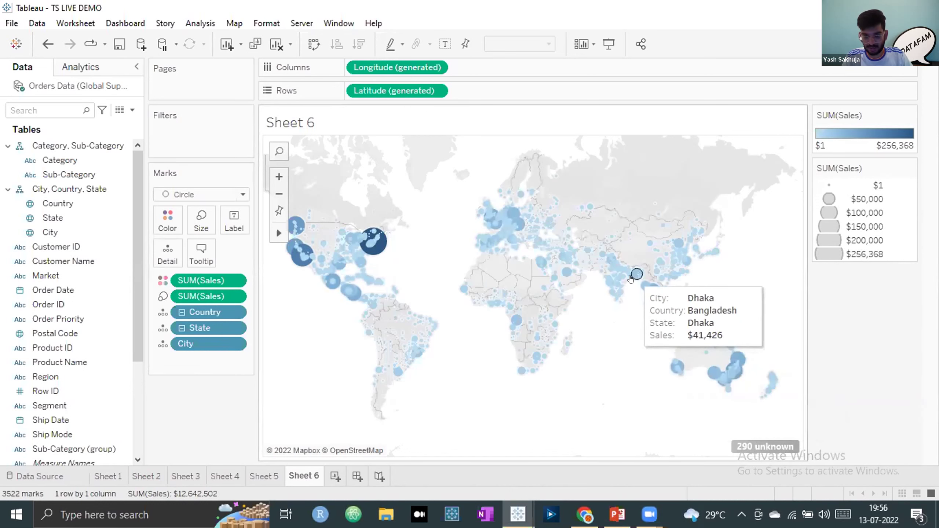
{"action": "mouse_move", "coordinate": [662, 324]}
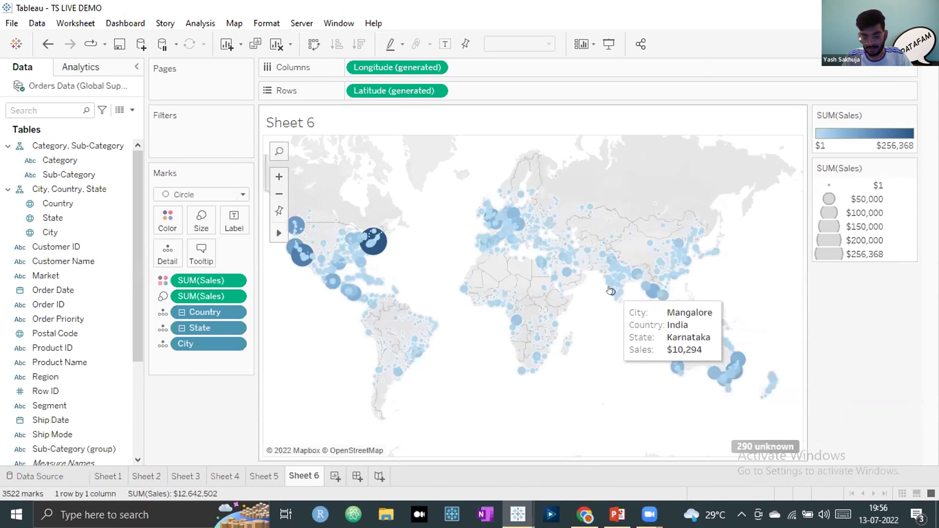
{"action": "mouse_move", "coordinate": [611, 290]}
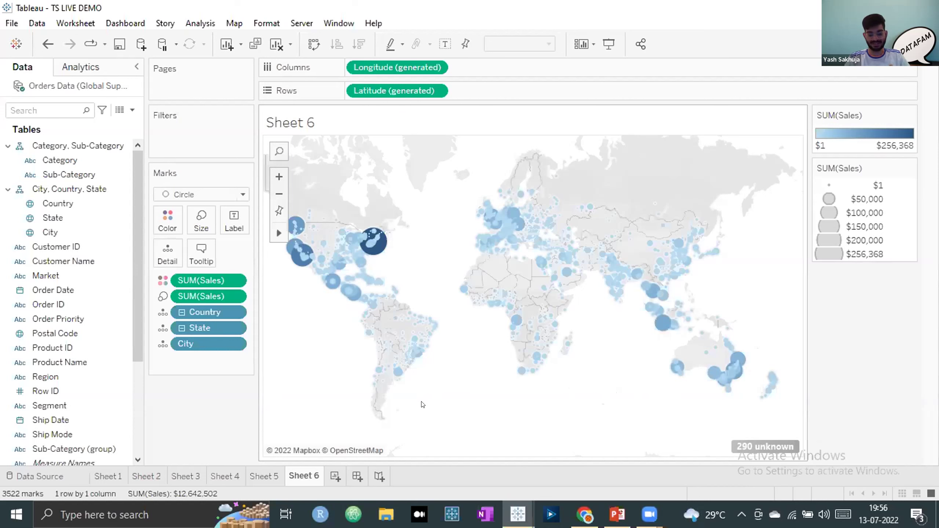
Switch to the PowerPoint presentation, start the slide show at the chart checklist on slide 43 and advance one slide.
{"action": "left_click", "coordinate": [616, 508]}
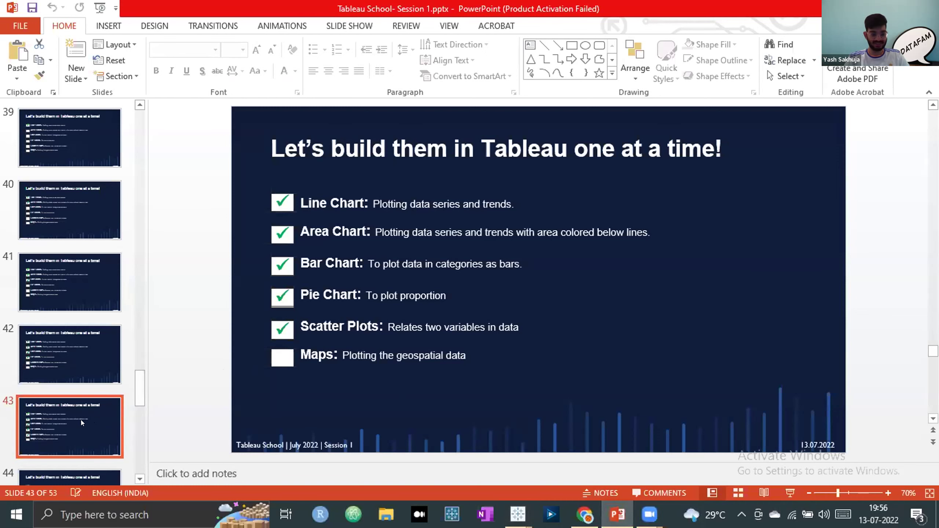
{"action": "left_click", "coordinate": [789, 493]}
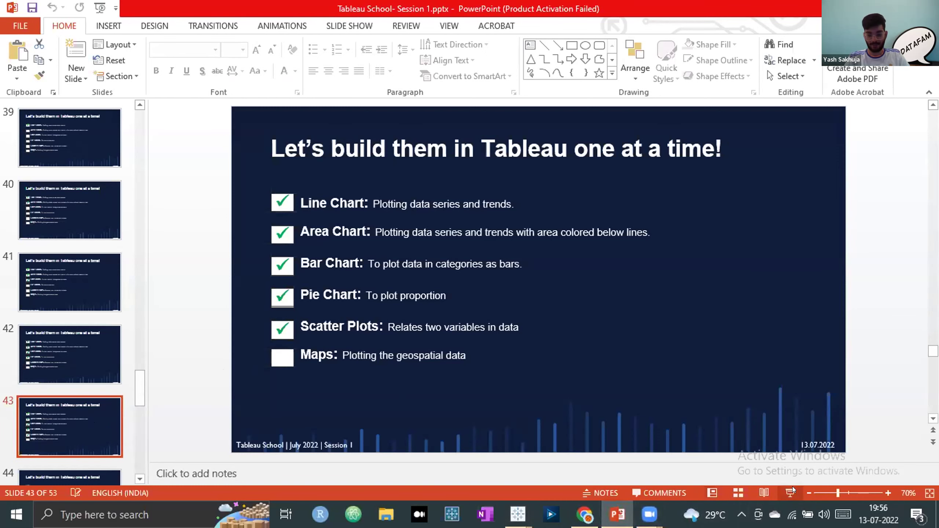
{"action": "key", "text": "Right"}
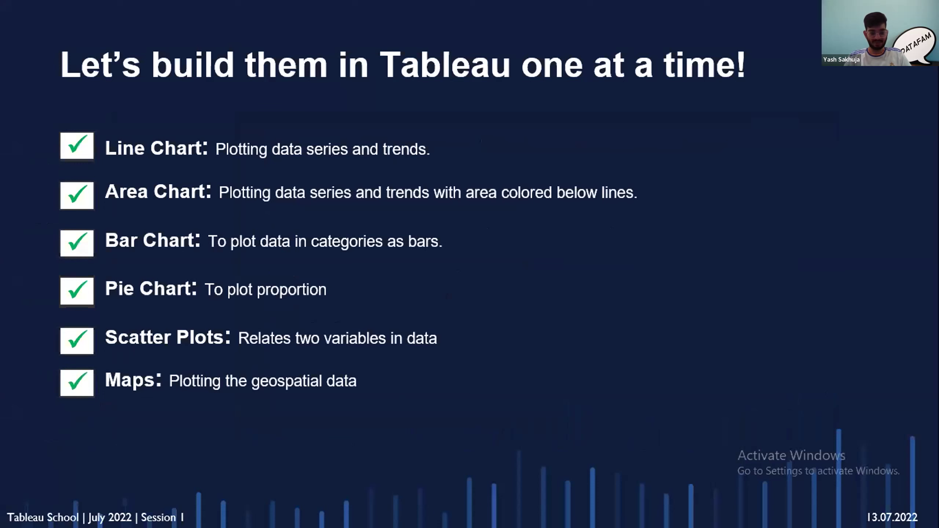